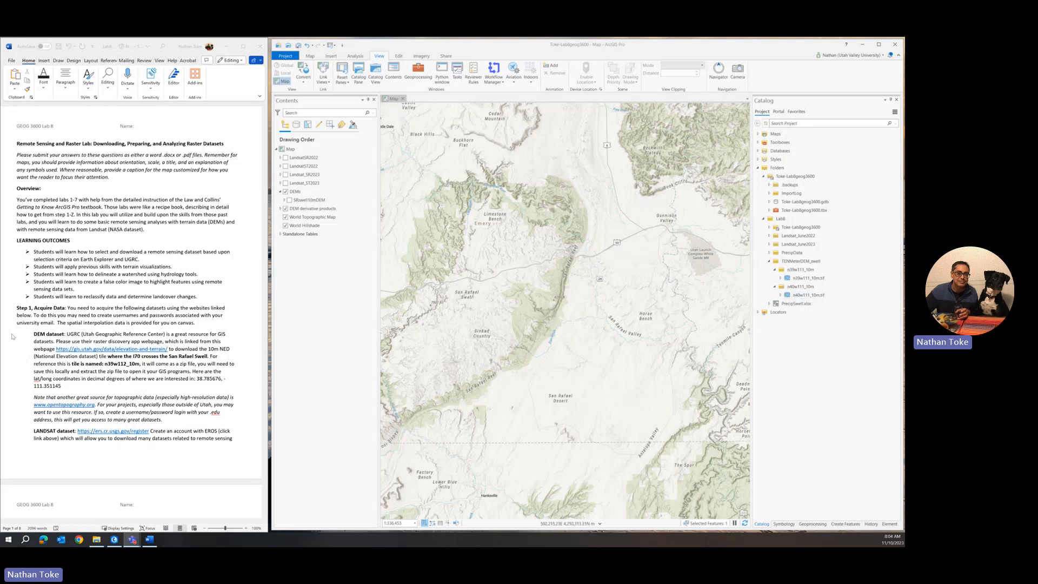
Step: Scroll the Word lab handout down to the Step 2 and Step 3 DEM terrain-map instructions
scroll(75, 322, "down", 3)
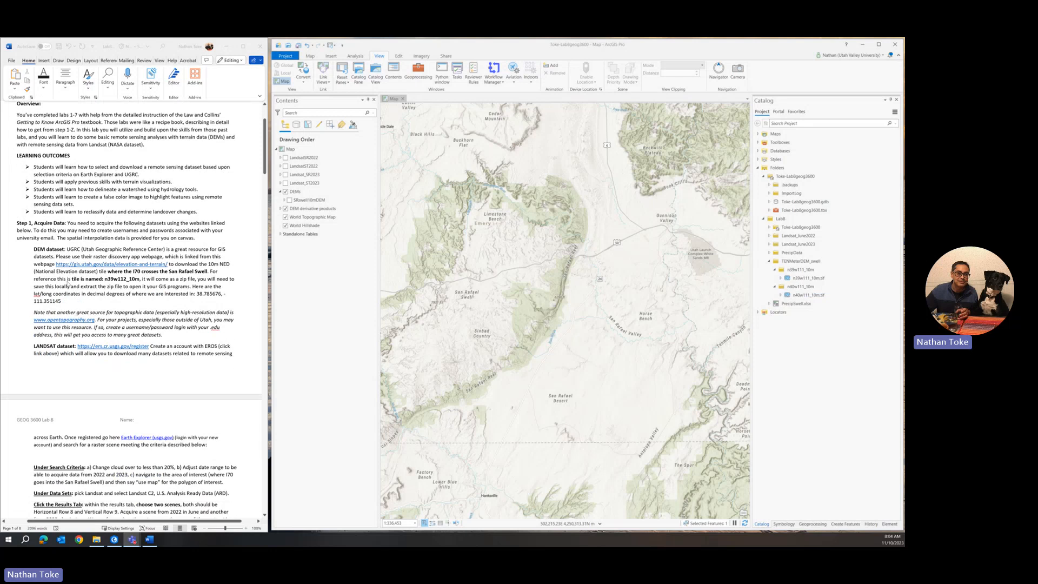
scroll(63, 264, "down", 15)
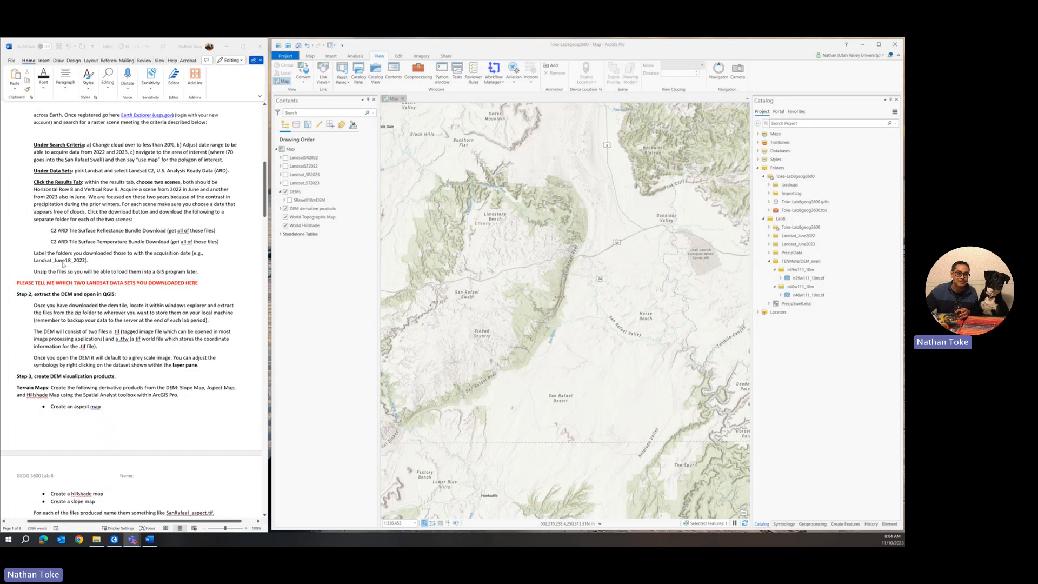
scroll(64, 265, "down", 3)
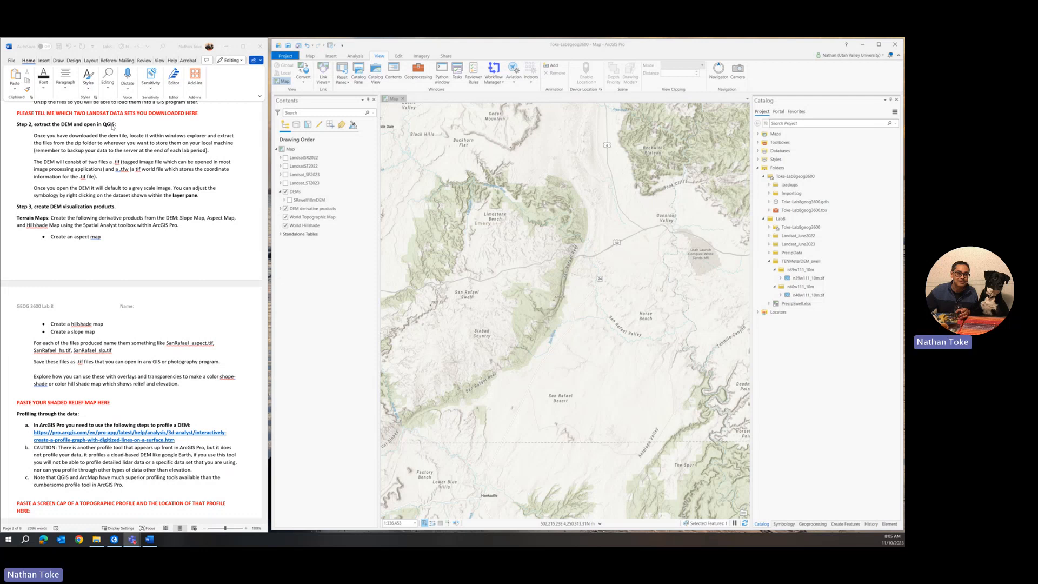
left_click(800, 269)
left_click(780, 246)
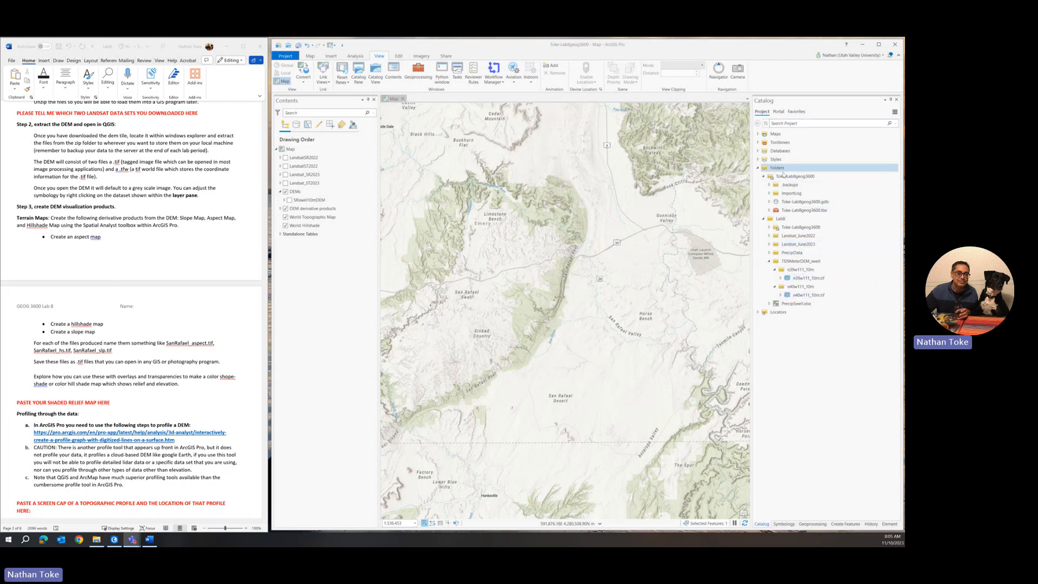
mouse_move(789, 181)
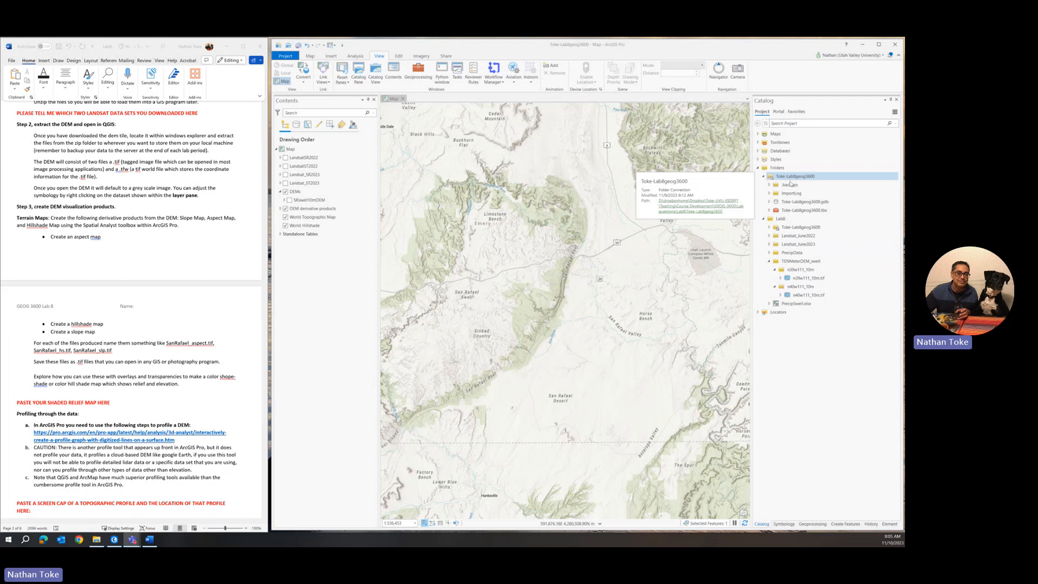
mouse_move(792, 204)
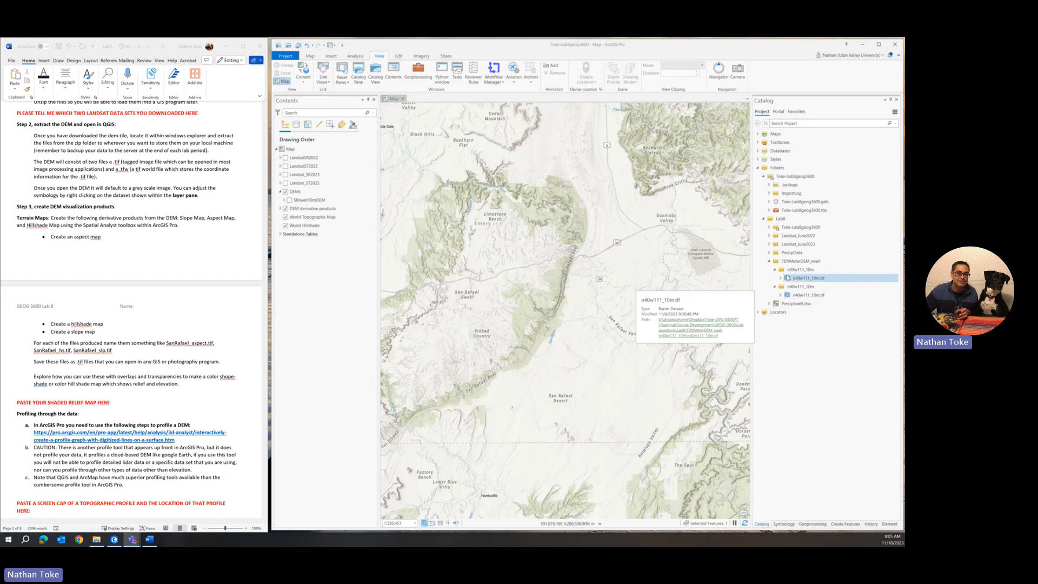
left_click(769, 244)
left_click(769, 236)
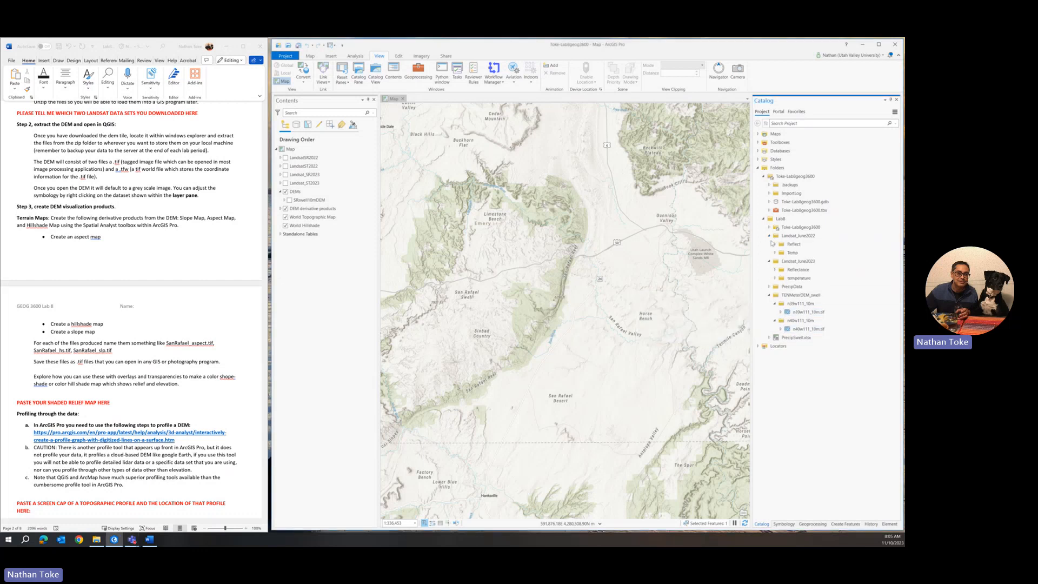
left_click(774, 244)
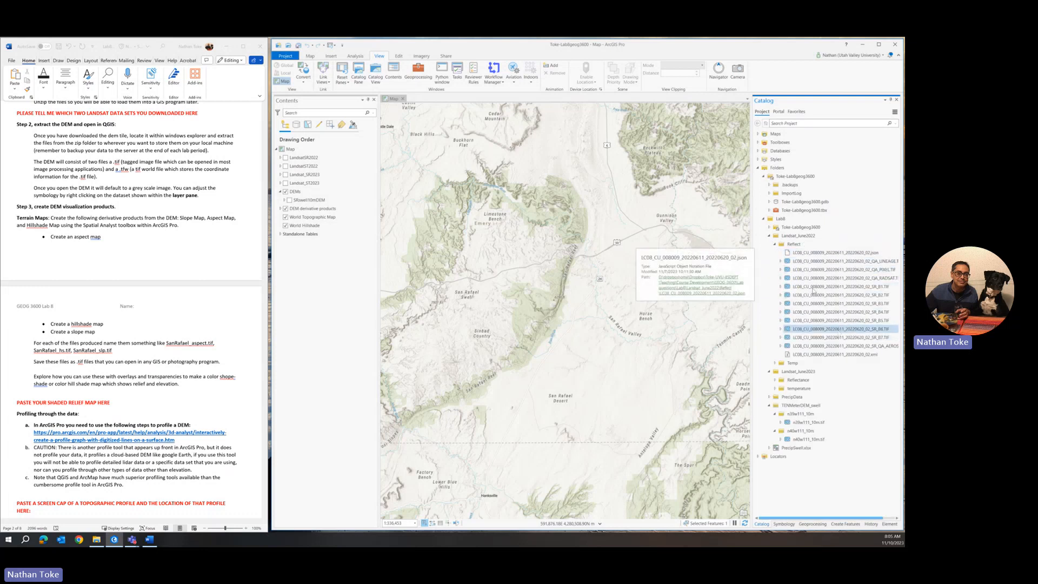
left_click(769, 237)
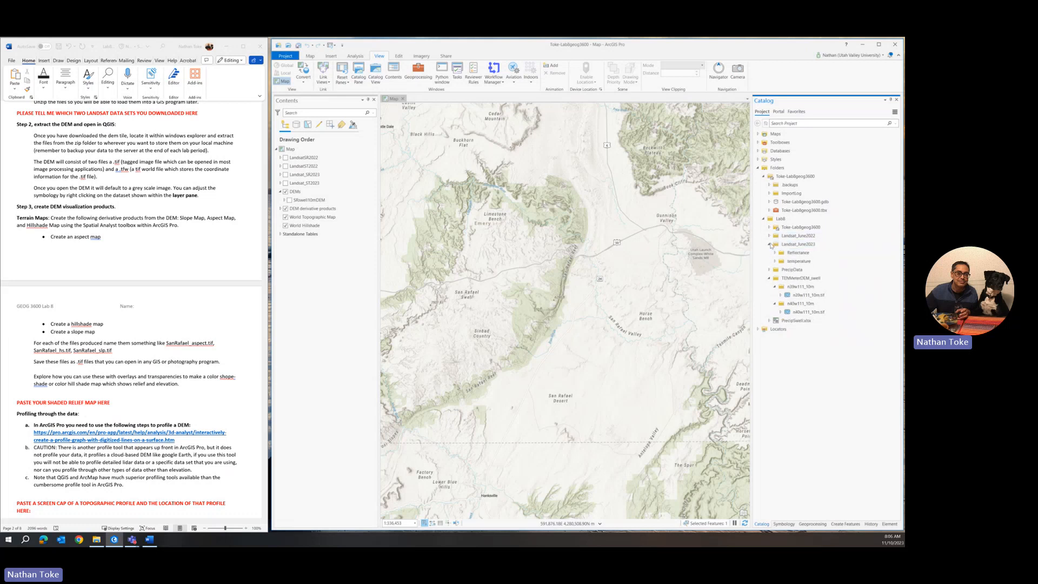
left_click(769, 245)
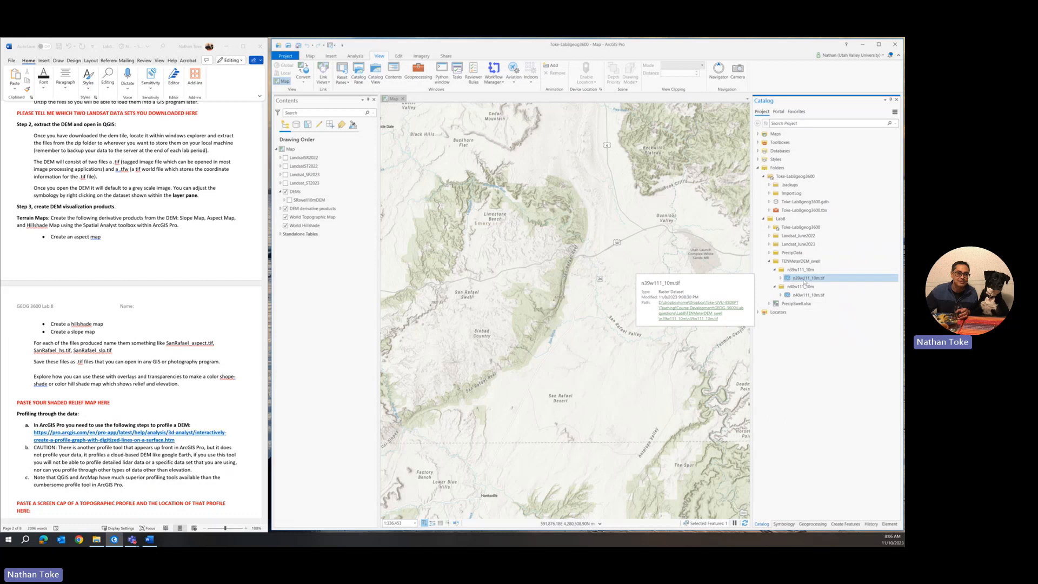
Step: Check the Map's context menu, dismiss it, then bring up the DEMs group layer's context menu
right_click(289, 150)
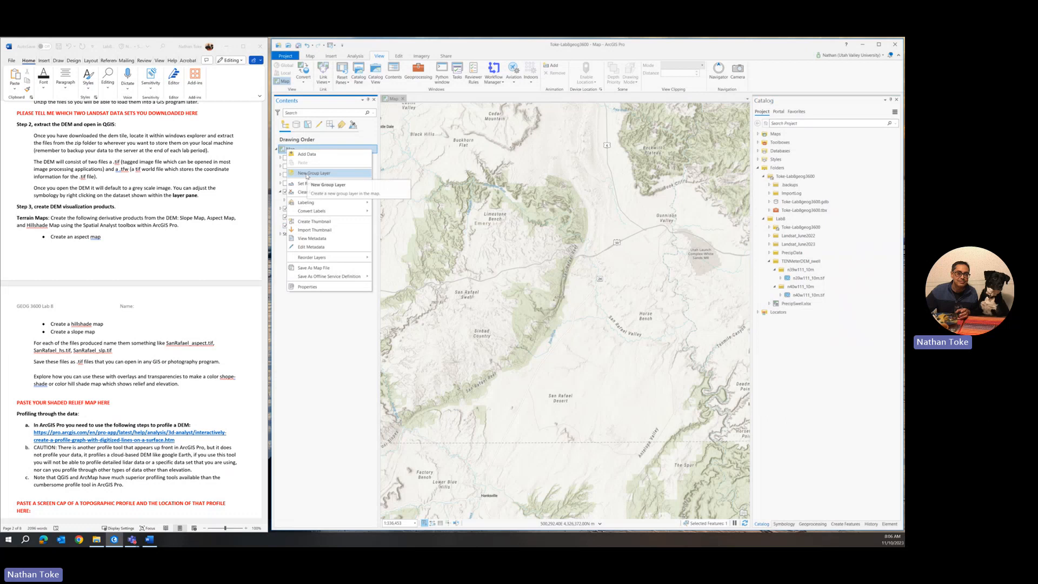
left_click(280, 290)
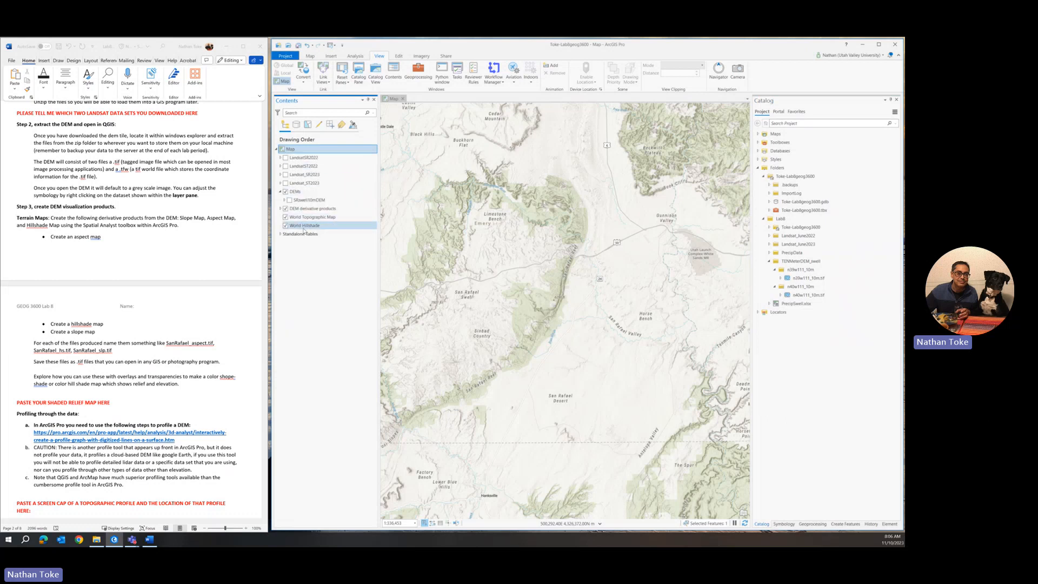
right_click(295, 193)
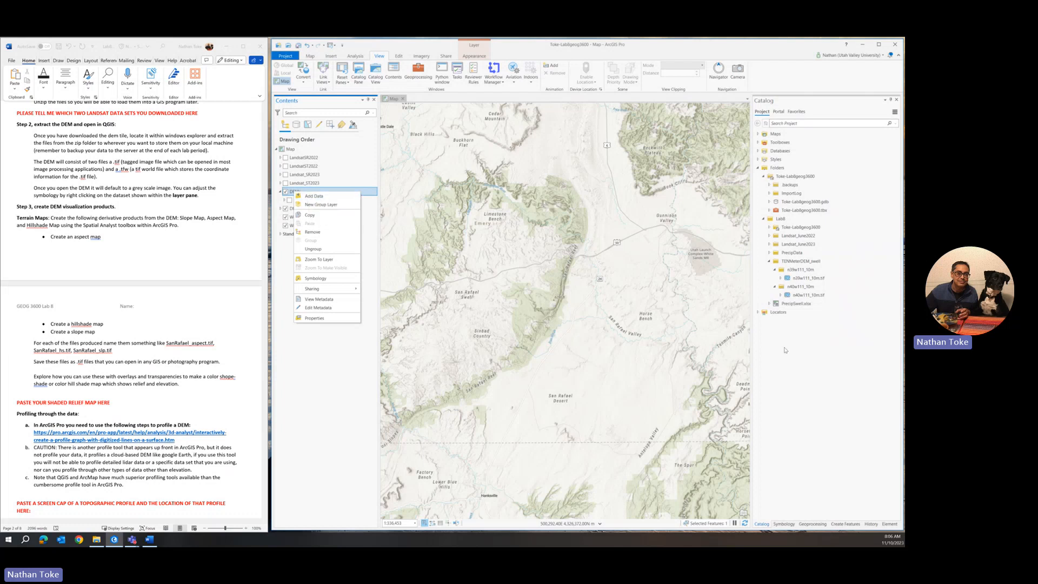
Step: Drag n39w111_10m.tif and n40w111_10m.tif from Catalog into the DEMs group, then pan and zoom out to see both
left_click(805, 277)
left_click_drag(805, 278, 314, 199)
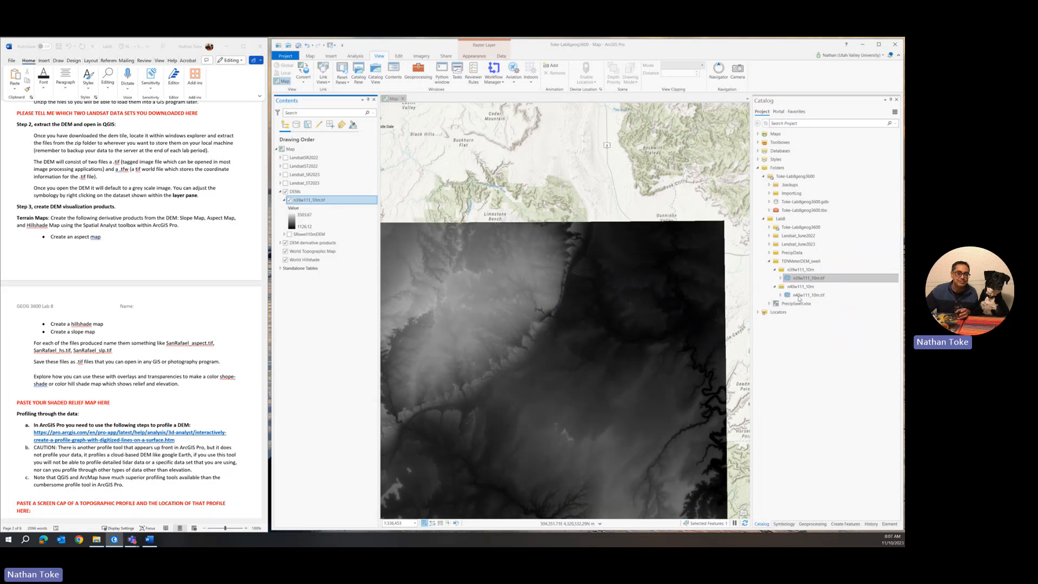
left_click_drag(799, 297, 343, 226)
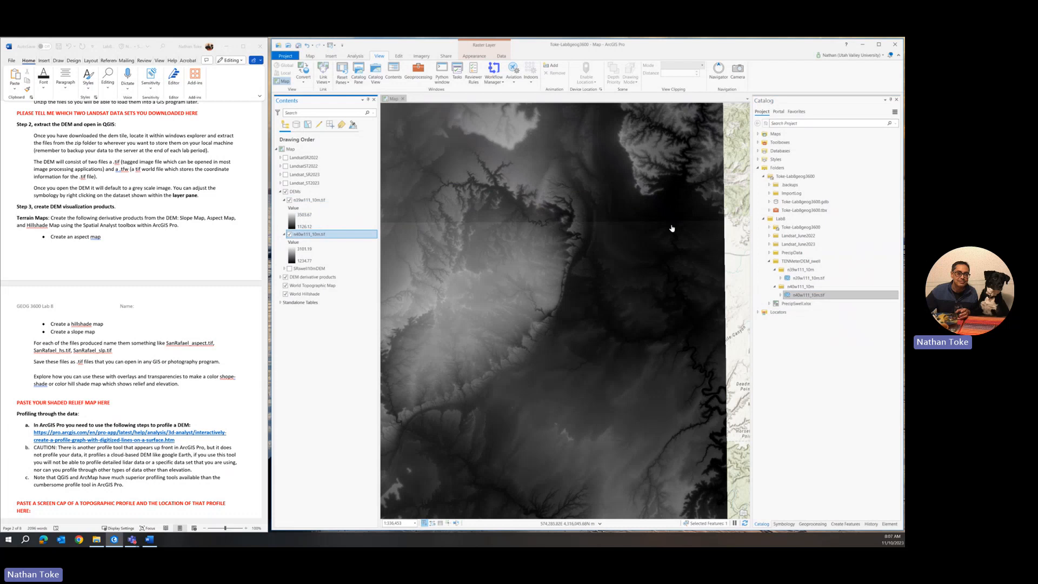
left_click_drag(568, 208, 562, 269)
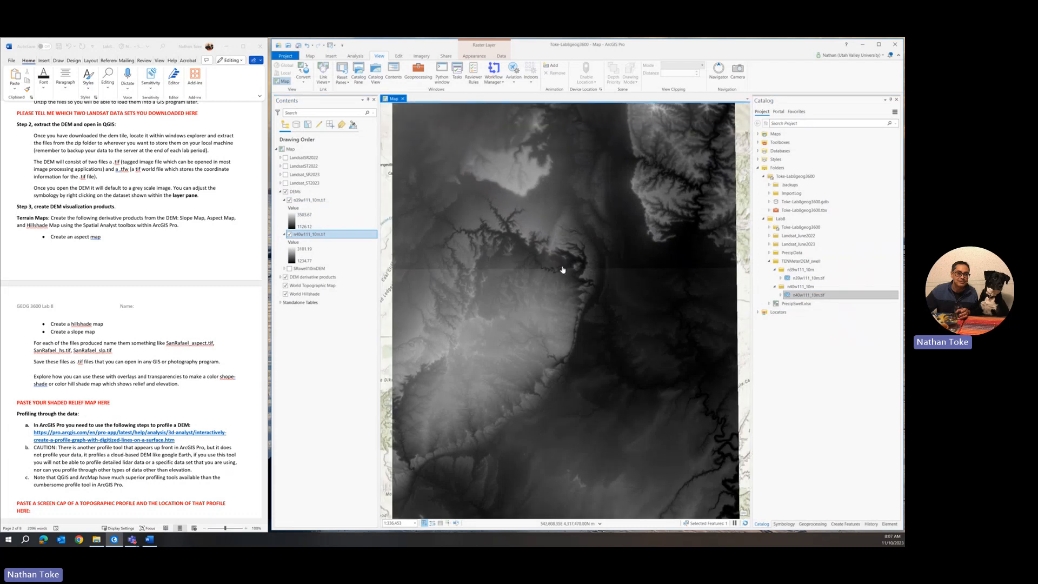
scroll(562, 269, "down", 4)
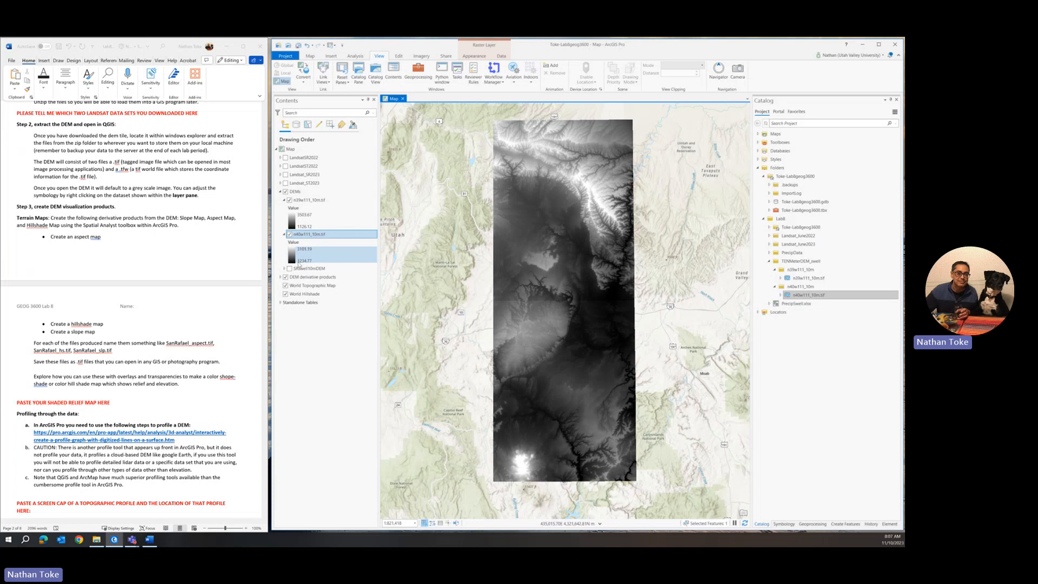
right_click(308, 236)
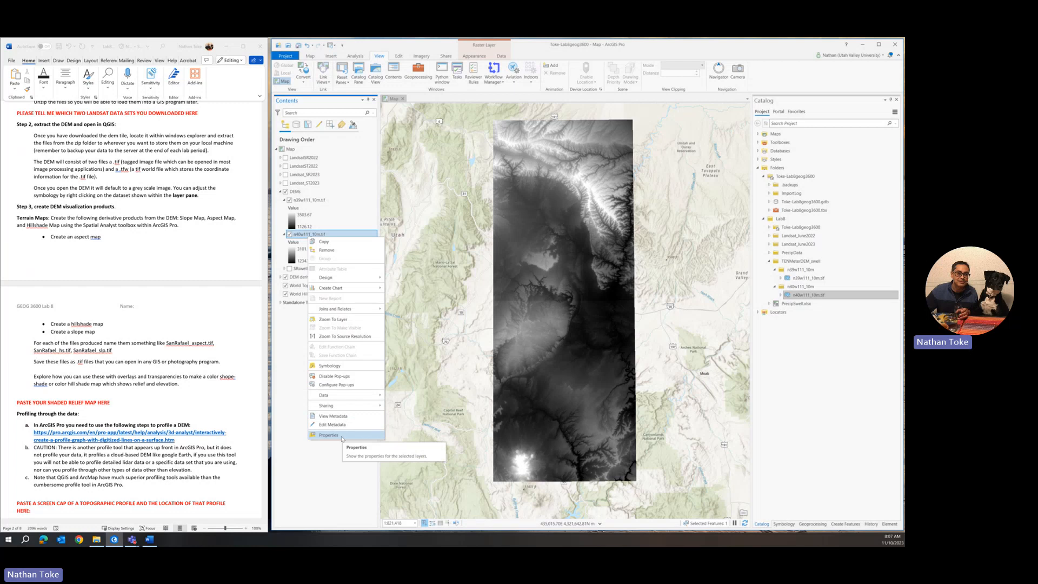
left_click(342, 436)
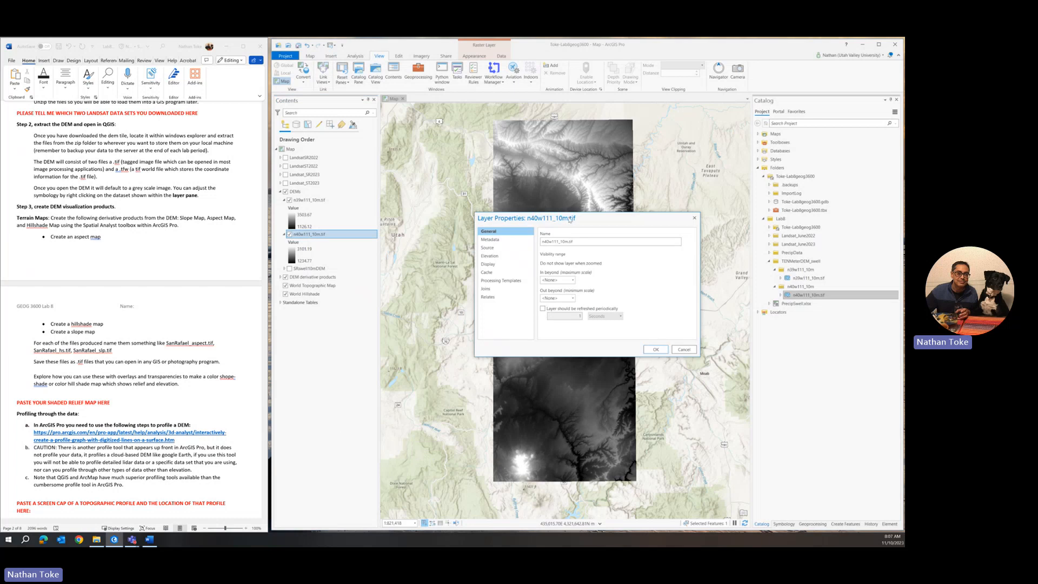
left_click(487, 248)
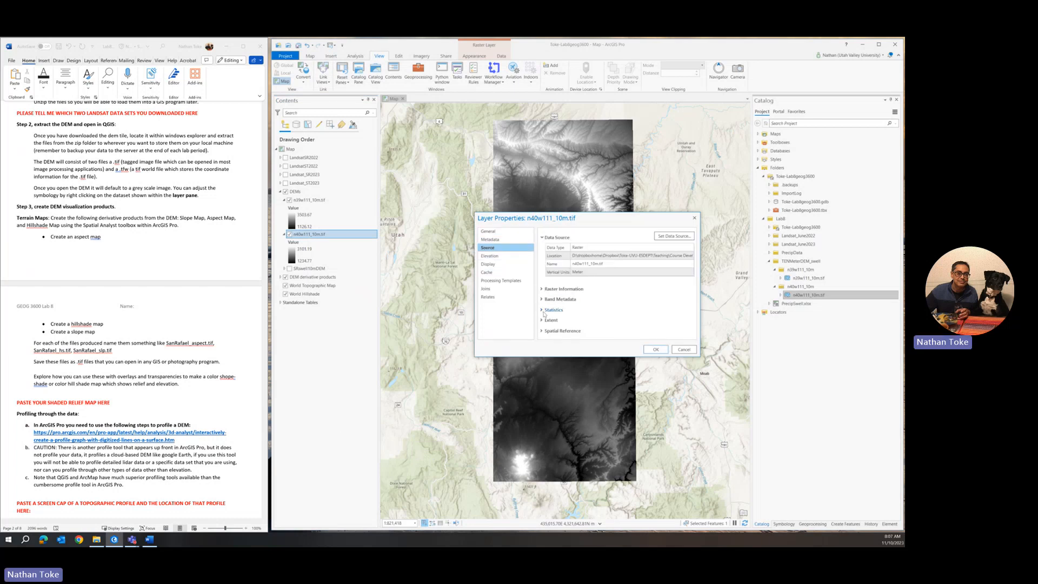
left_click(541, 331)
scroll(620, 269, "down", 5)
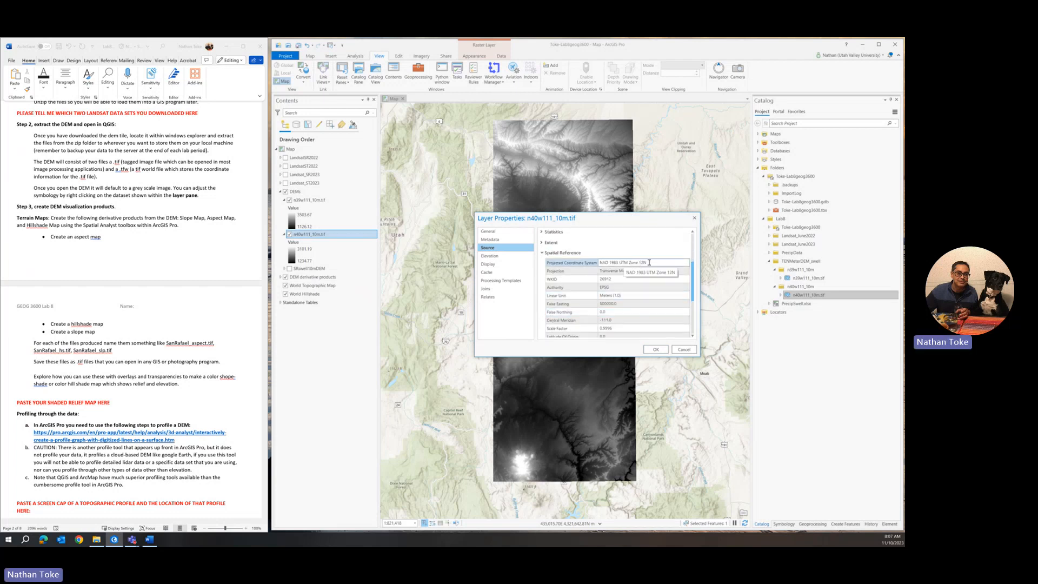
left_click(695, 218)
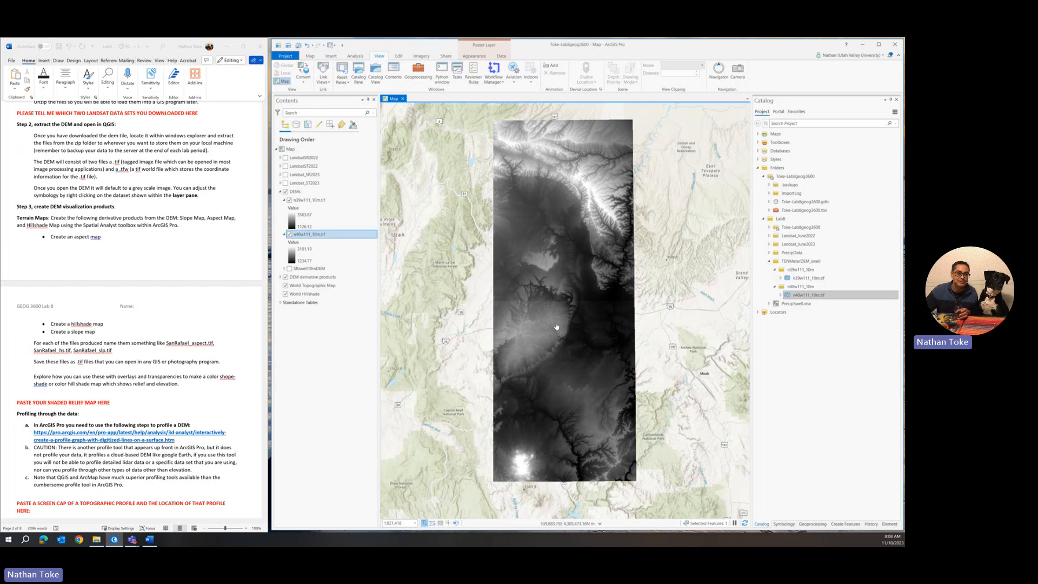
Step: Zoom and pan the map to inspect where the two DEM tiles join north to south
scroll(534, 340, "up", 3)
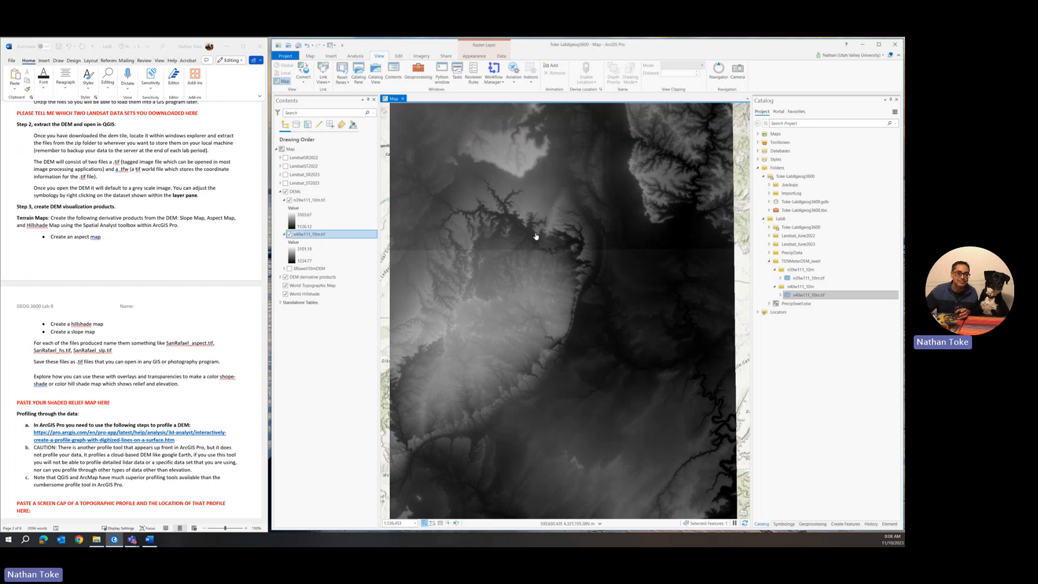
mouse_move(533, 288)
left_mouse_down()
mouse_move(536, 315)
mouse_move(550, 287)
left_mouse_up()
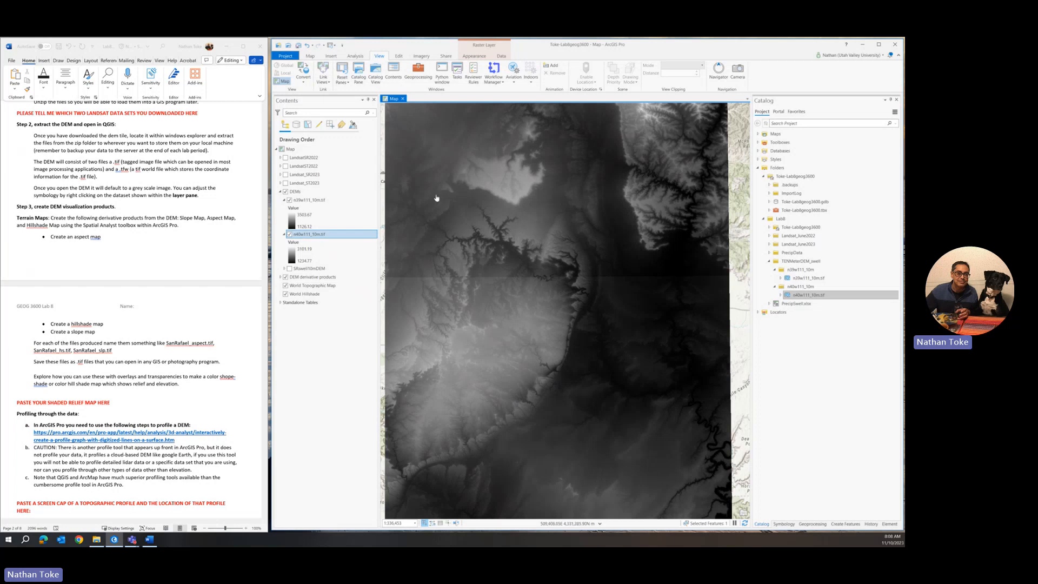
left_click_drag(607, 195, 609, 195)
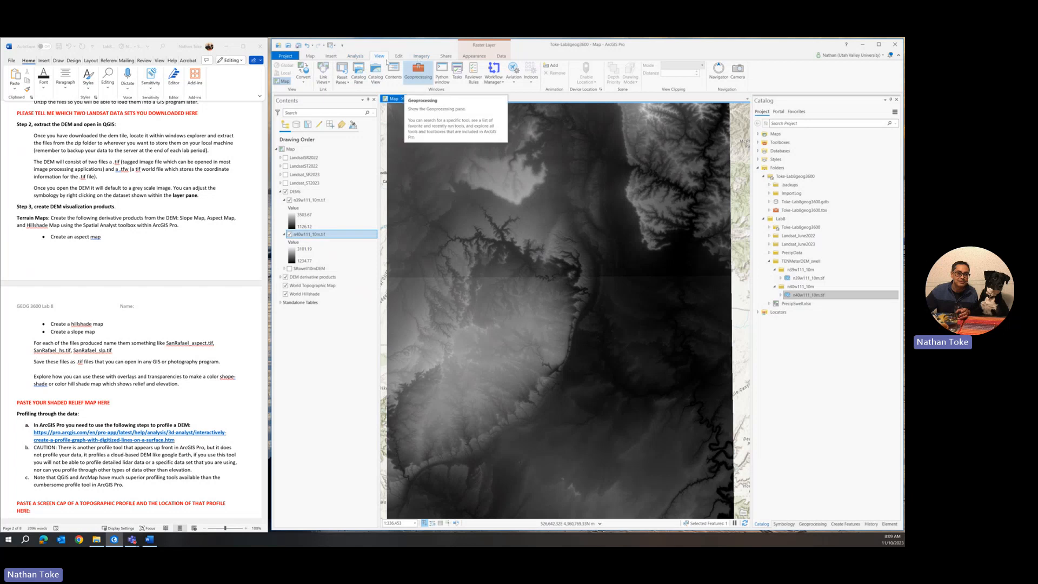
Step: Open the geoprocessing tools from the Analysis ribbon and search for 'mosaic'
left_click(355, 56)
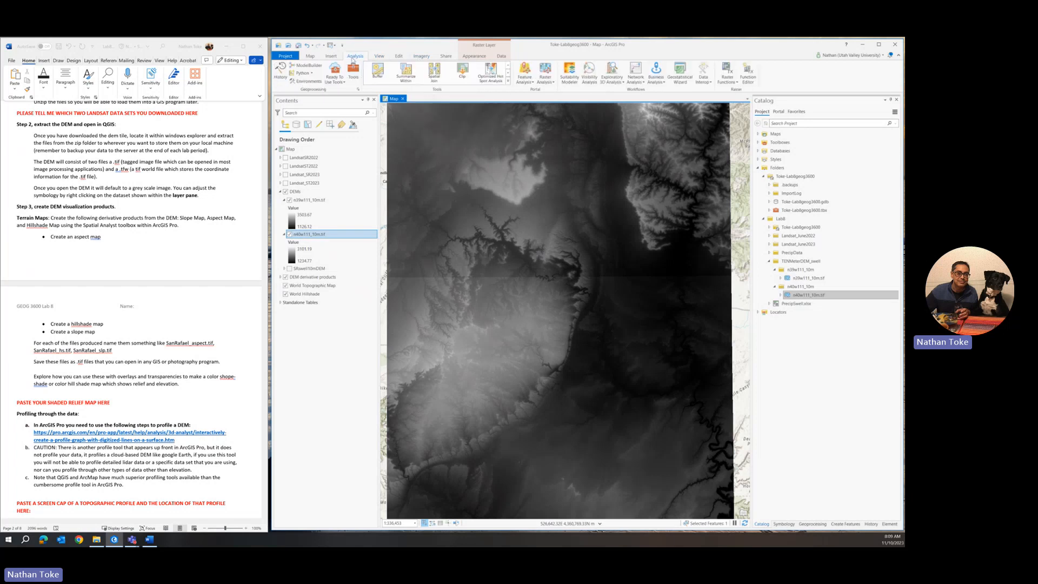
left_click(353, 76)
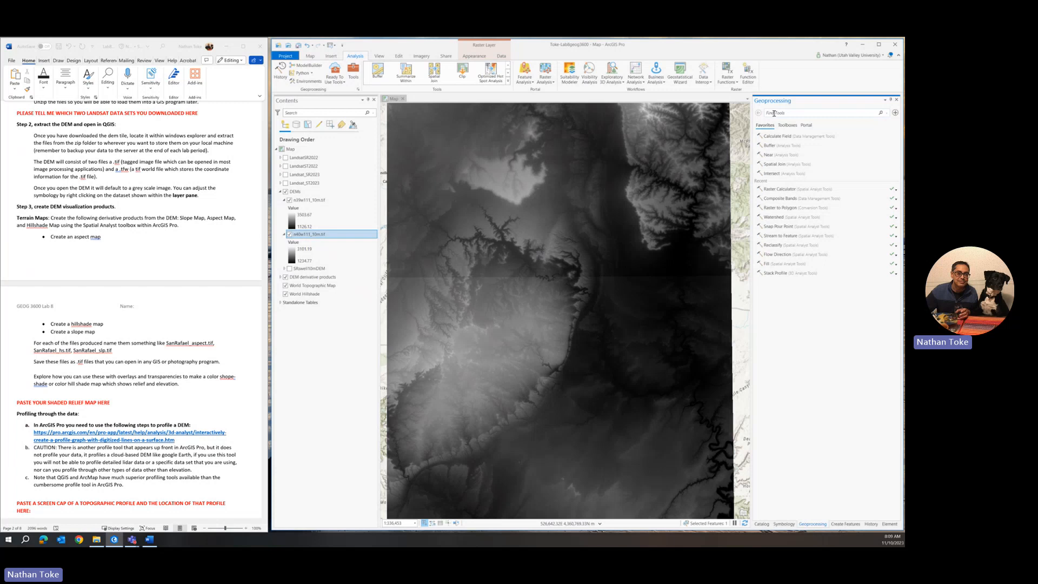
left_click(774, 113)
type("mosaic")
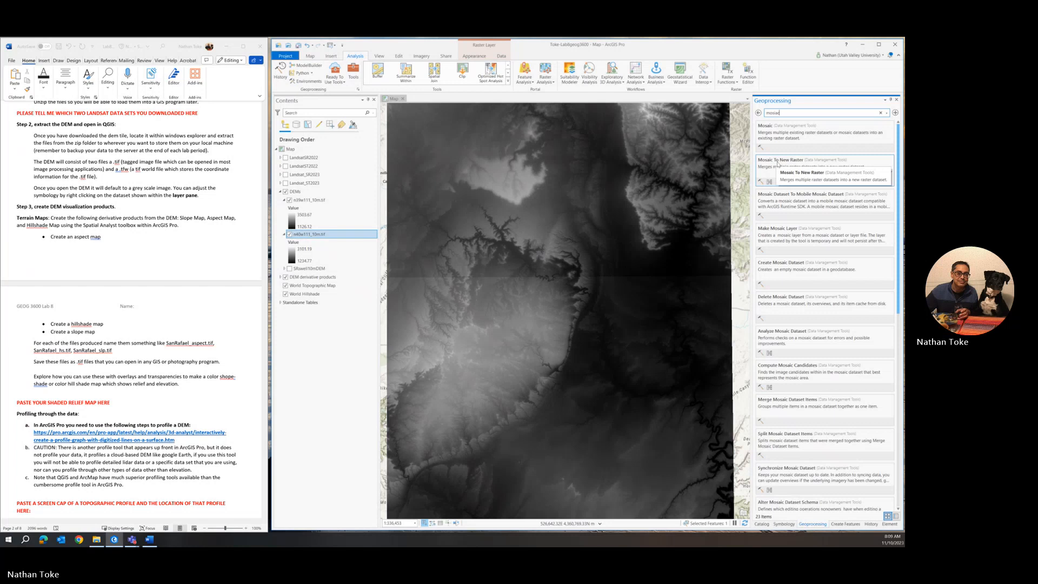
Step: Browse the Raster Dataset tools, compare the plain Mosaic tool, and open Mosaic To New Raster
left_click(811, 164)
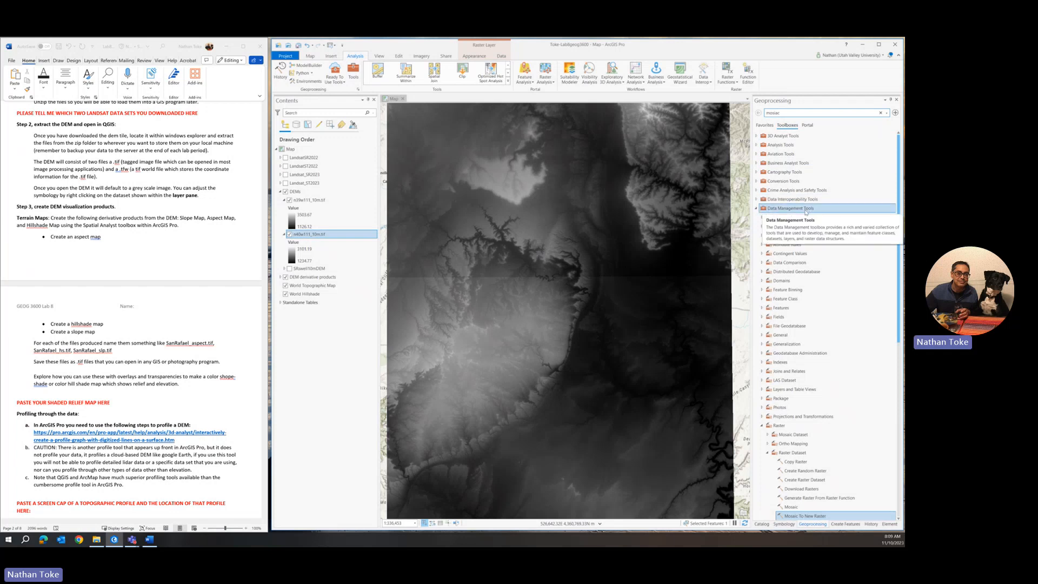
scroll(779, 422, "down", 1)
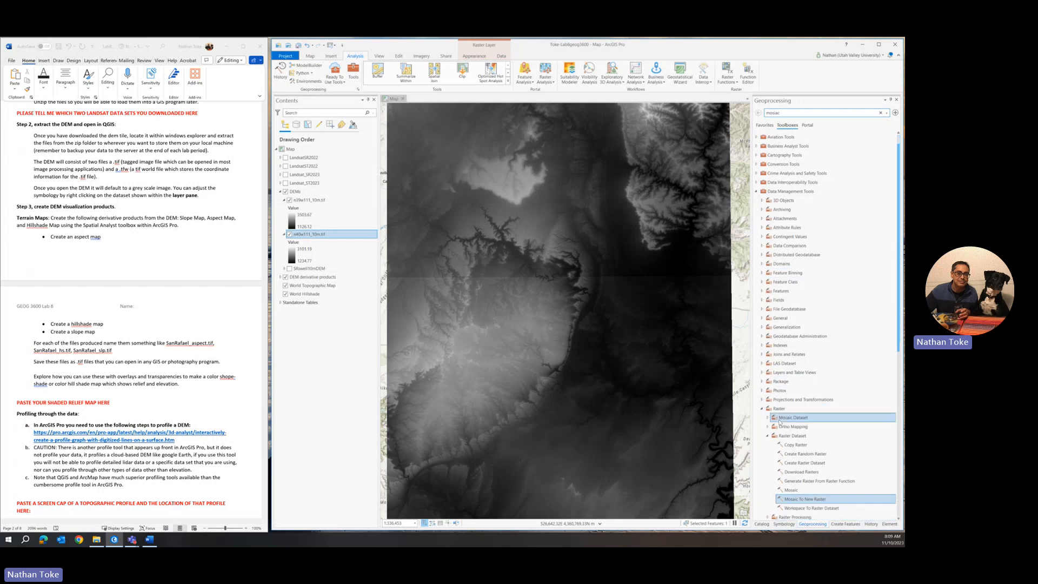
scroll(781, 420, "down", 1)
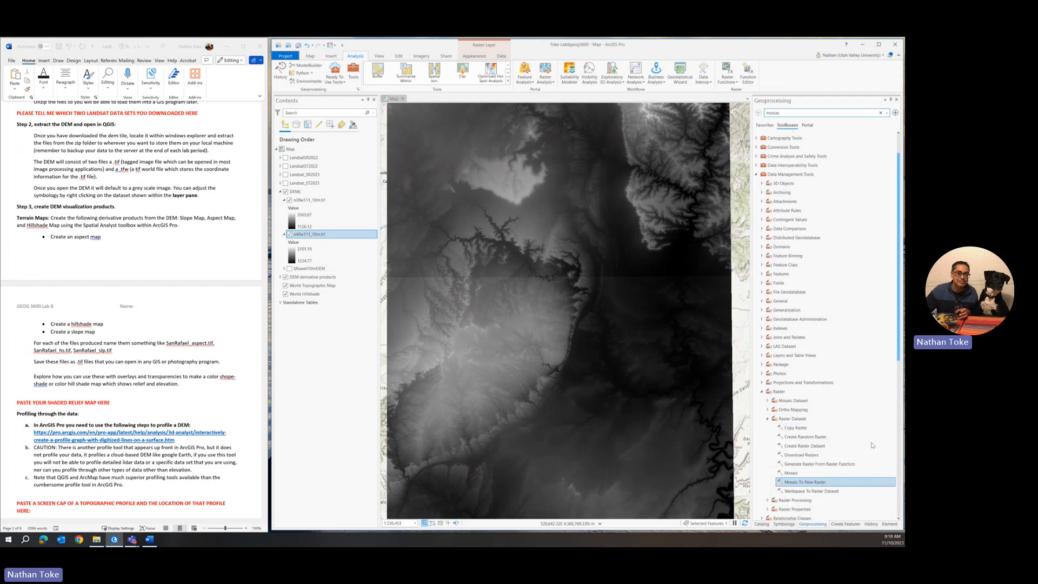
scroll(872, 445, "down", 1)
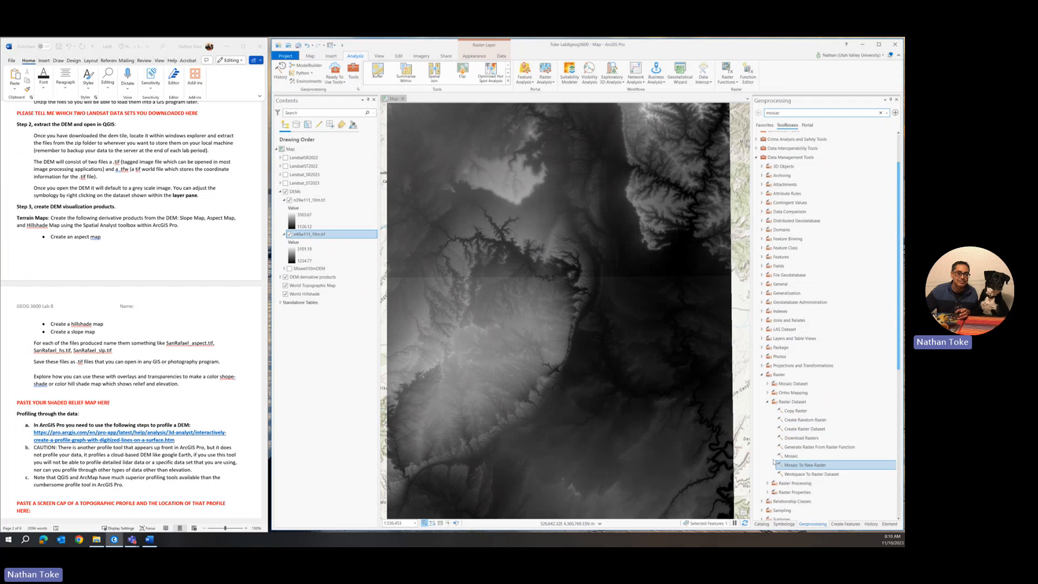
left_click(793, 456)
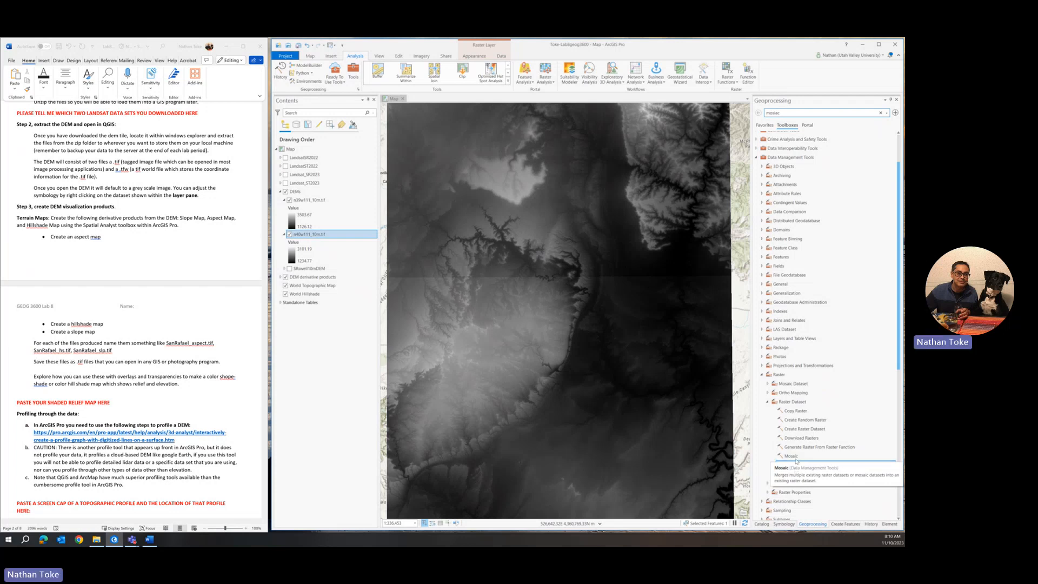
left_click(799, 465)
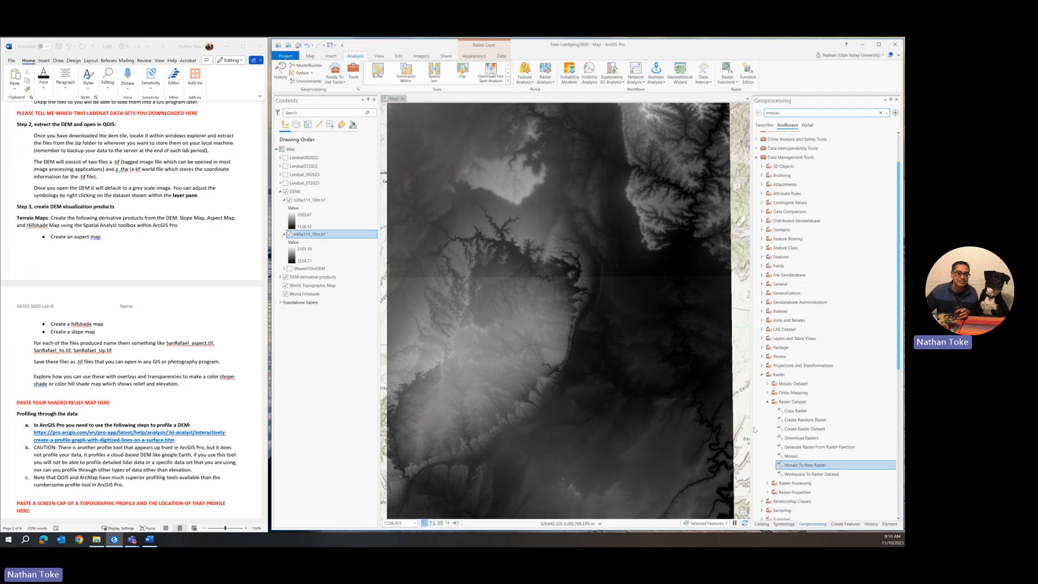
left_click(767, 484)
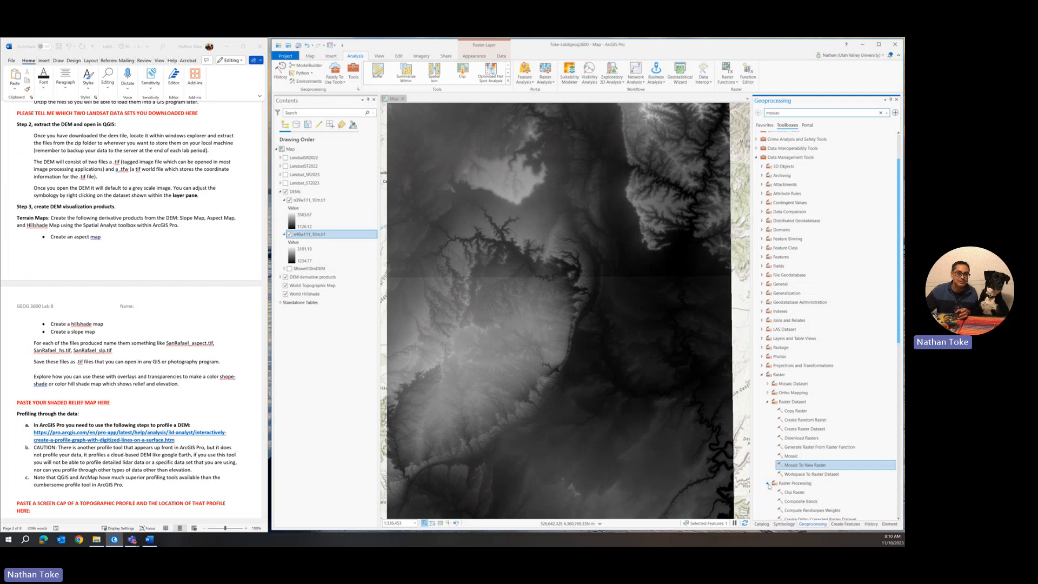
left_click(768, 483)
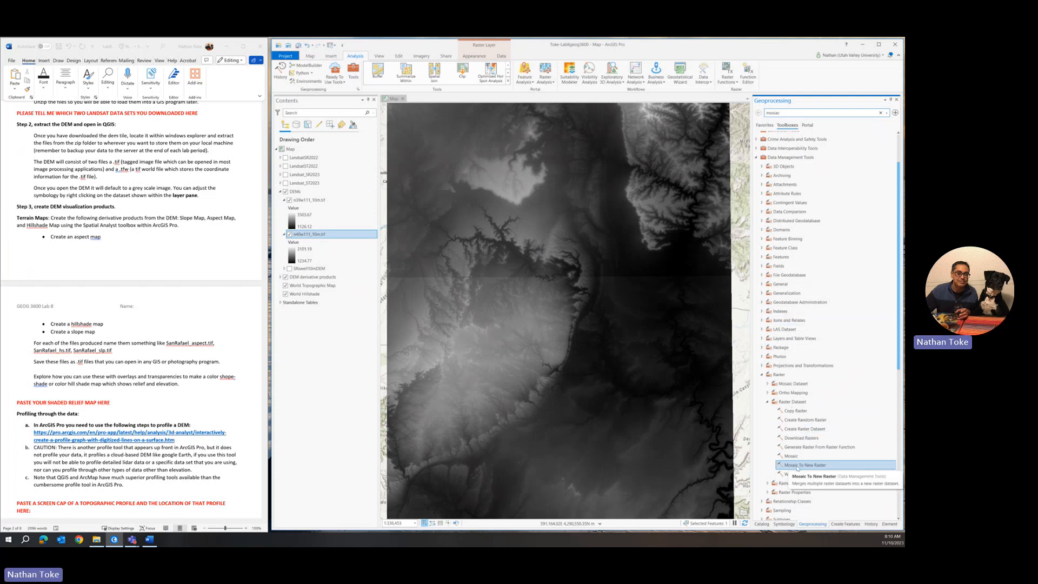
left_click(797, 466)
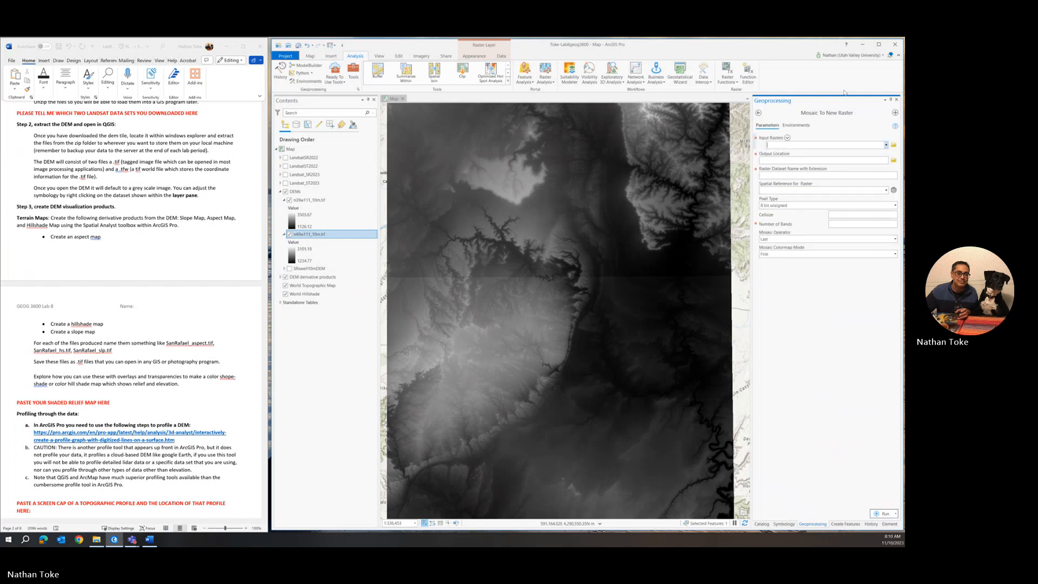
Step: Add n39w111_10m.tif and n40w111_10m.tif from the DEMs group as the two input rasters
left_click(885, 145)
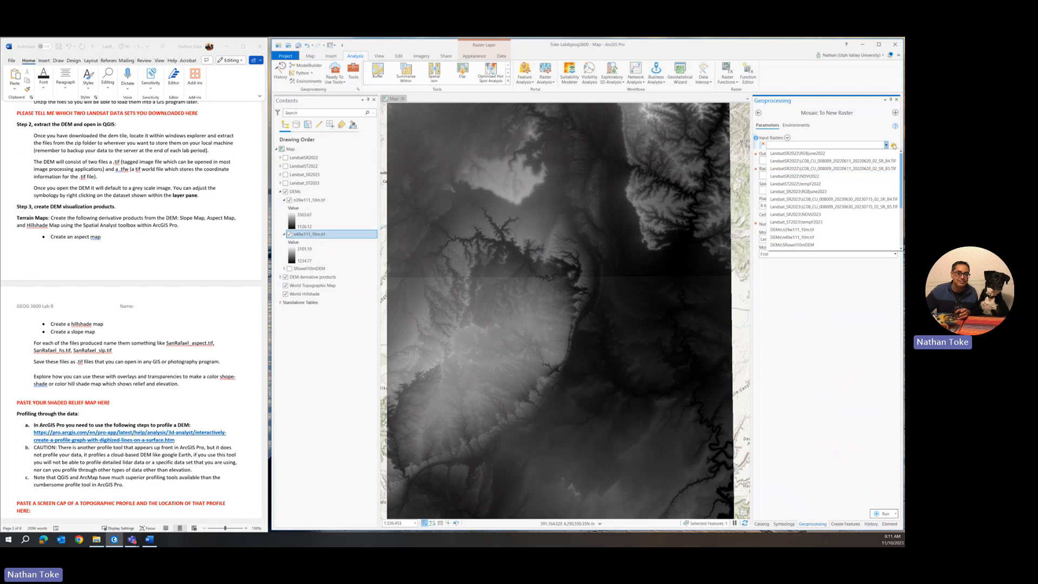
left_click(779, 232)
left_click(886, 153)
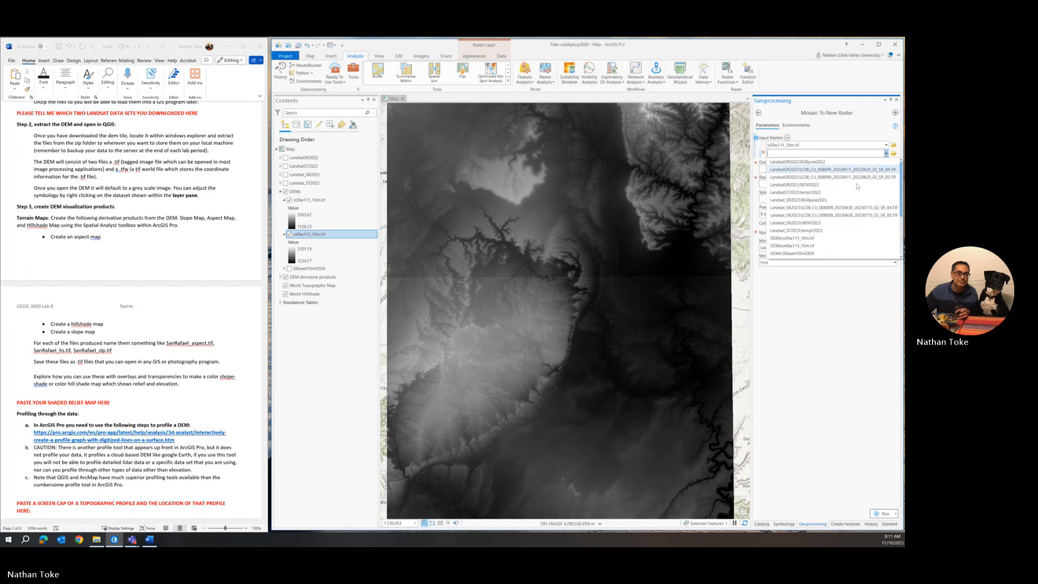
left_click(799, 247)
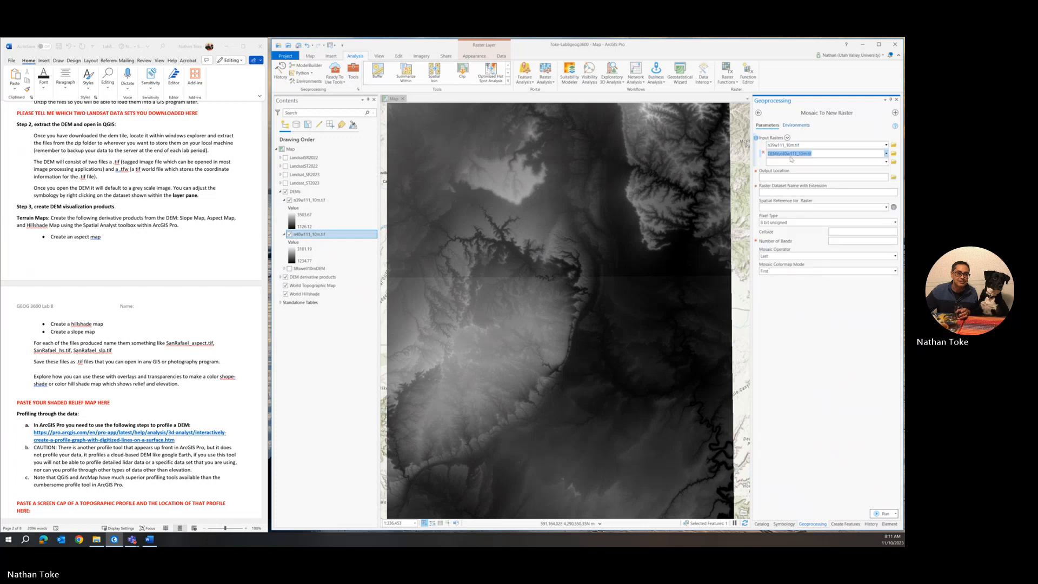
Step: Browse Folders > Lab8 > TENMeterDEM_swell and accept it as the mosaic's output location
left_click(893, 178)
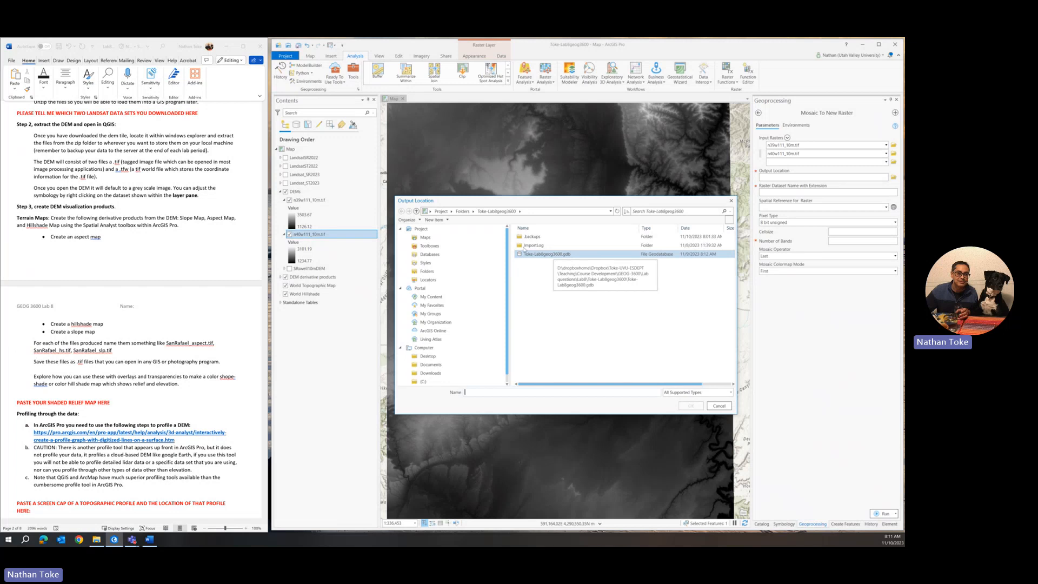
left_click(463, 211)
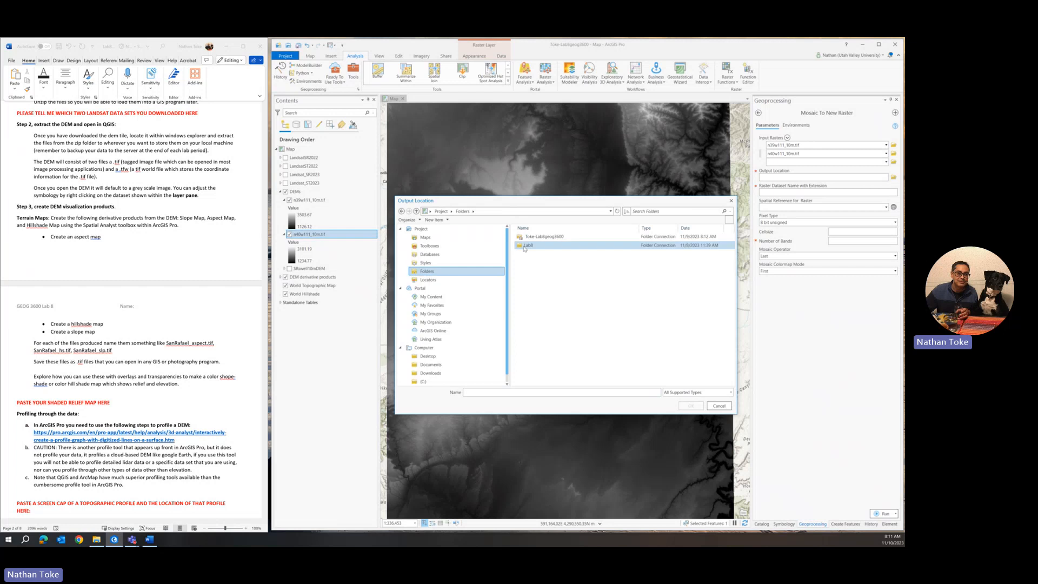
double_click(524, 247)
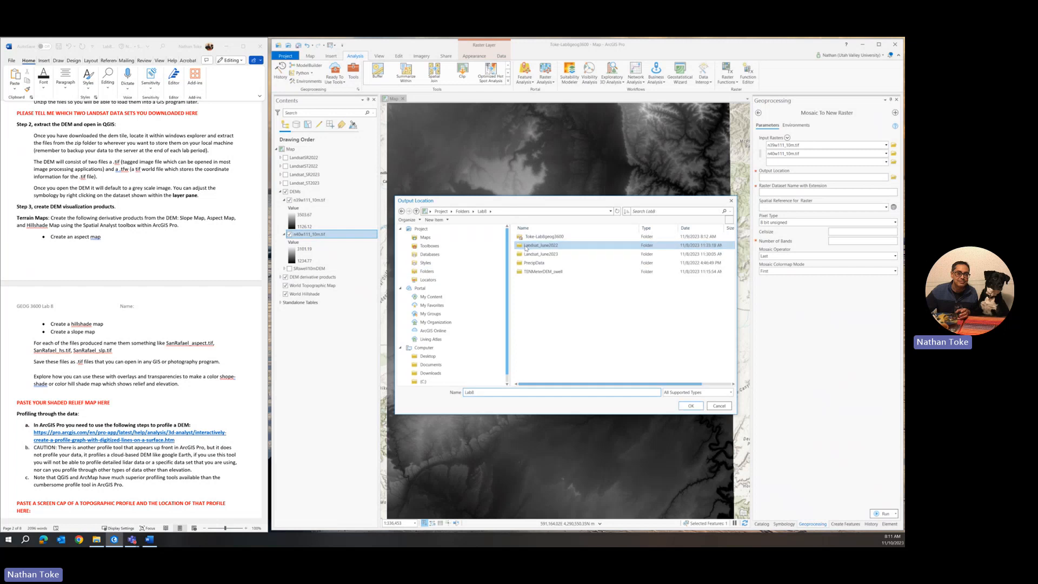
double_click(536, 272)
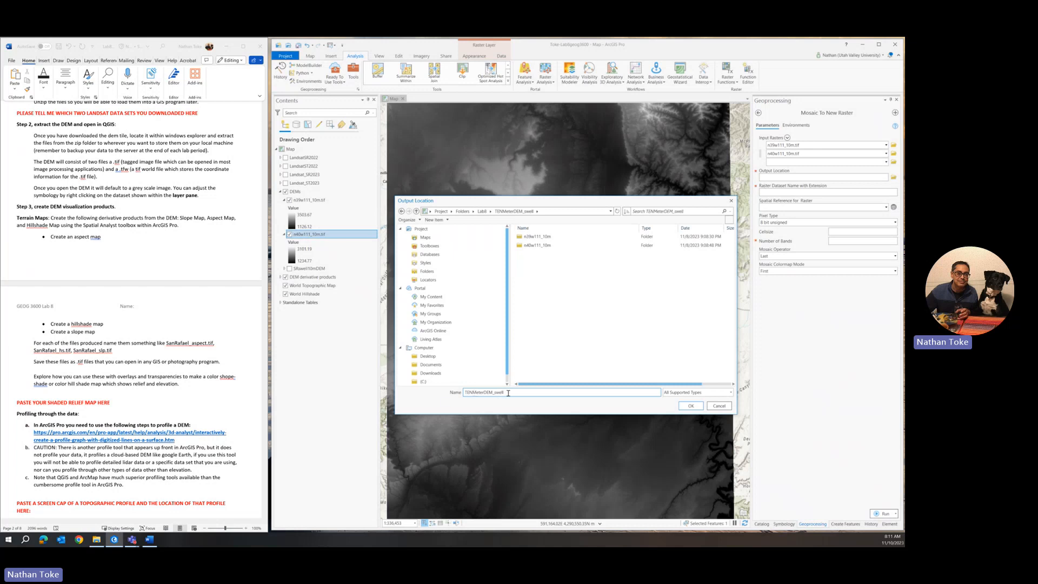
left_click(688, 407)
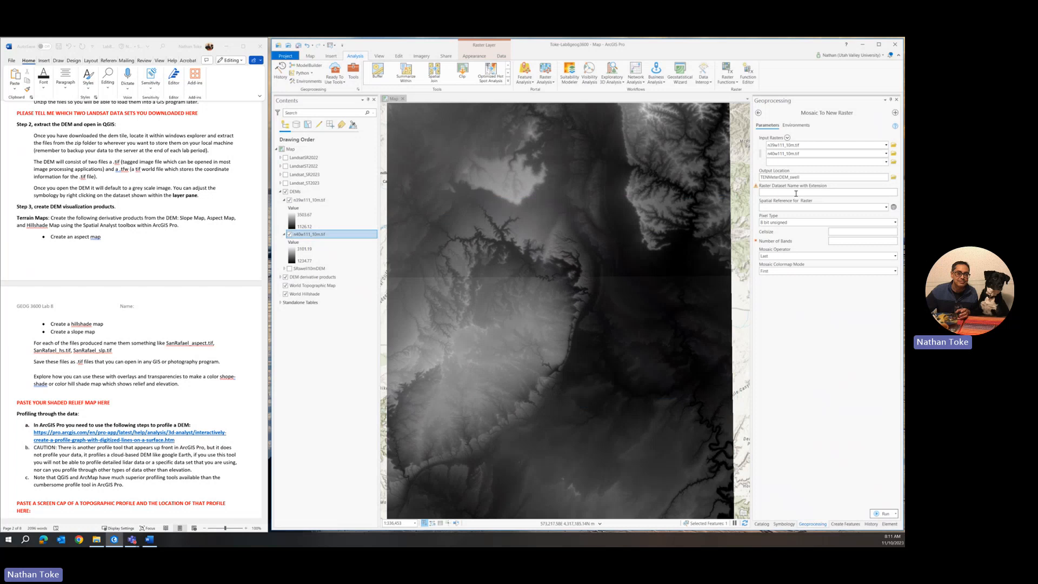
left_click(796, 193)
Step: Enter SanRafaelDEM10m in the Raster Dataset Name with Extension field
left_click(795, 195)
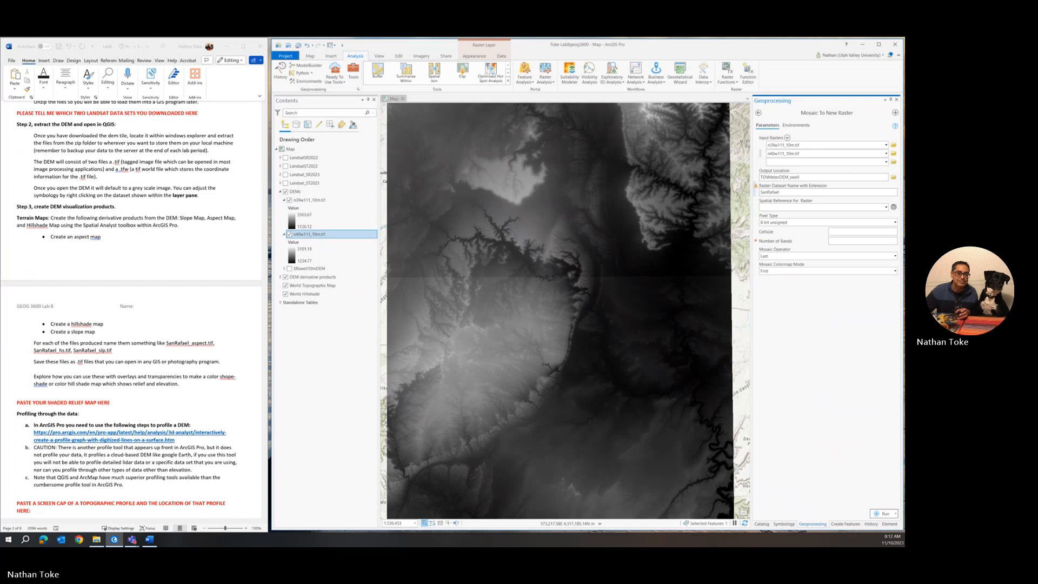
type("SanRafaelDEM")
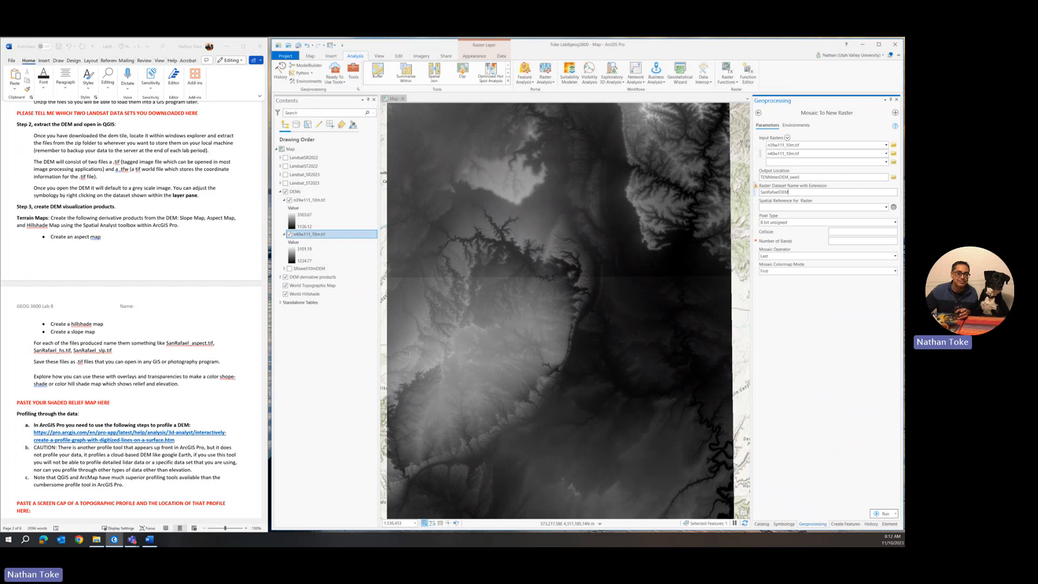
type("10m.tif")
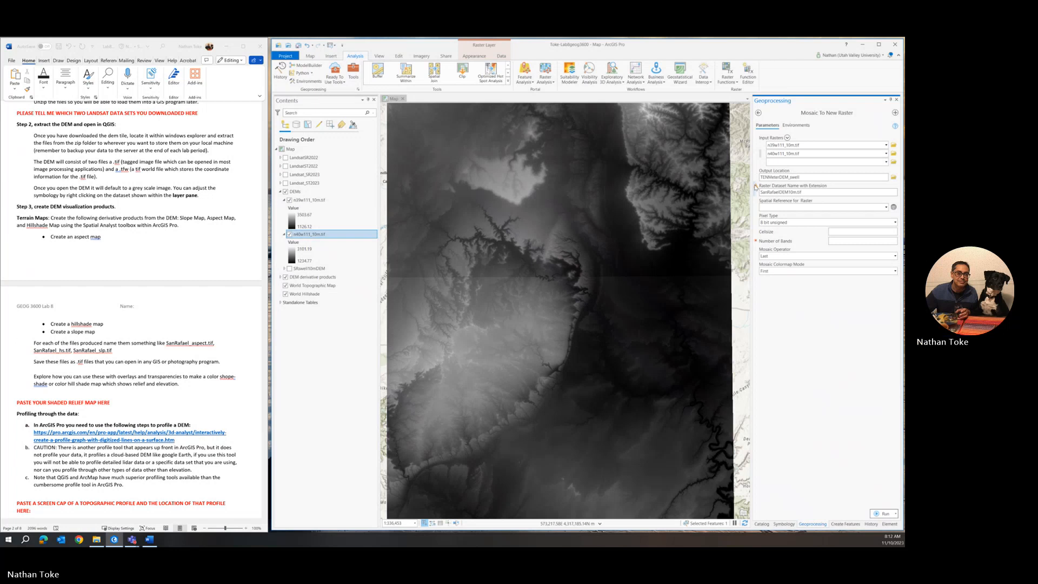
mouse_move(756, 188)
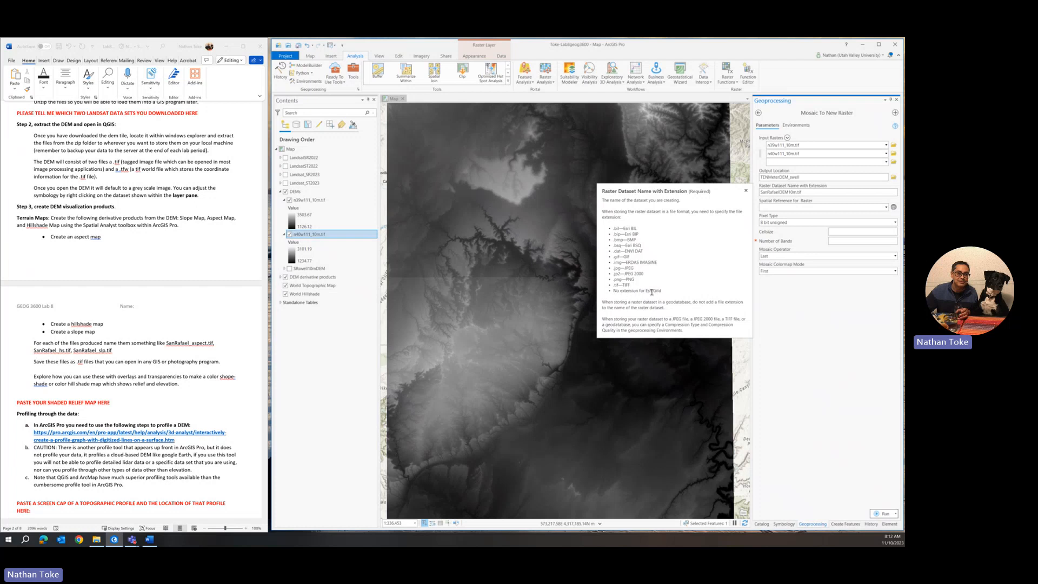
left_click_drag(645, 291, 660, 291)
Step: Close the name help note and take the spatial reference (NAD_1983_UTM_Zone_12N) from n39w111_10m.tif
left_click(746, 191)
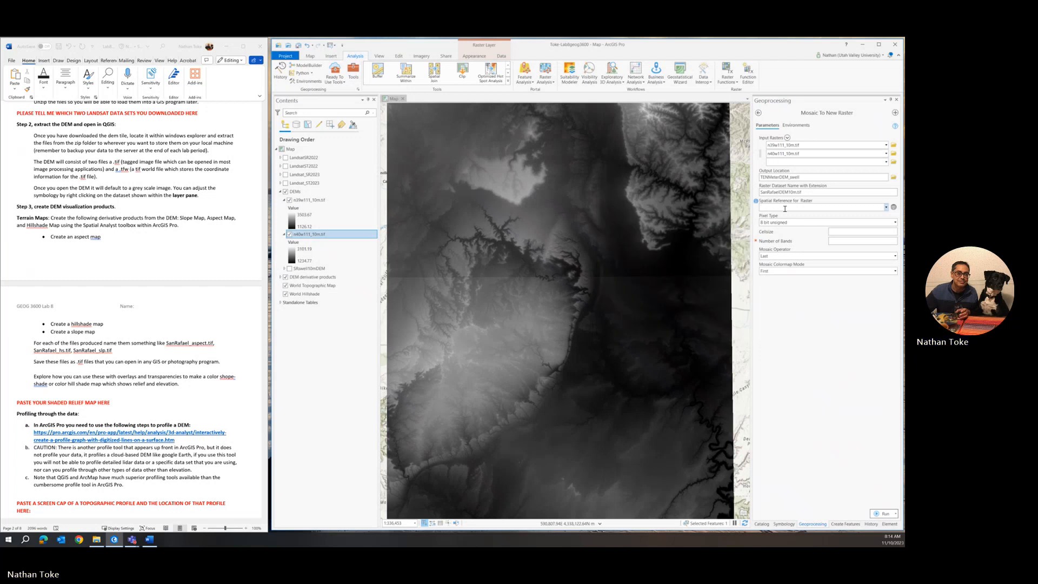
left_click(886, 207)
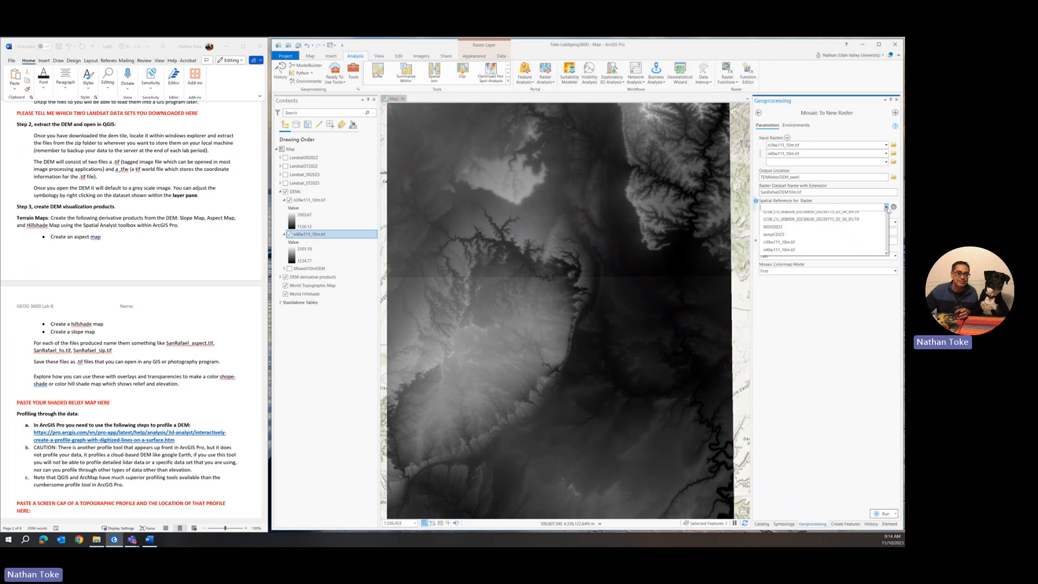
left_click(781, 301)
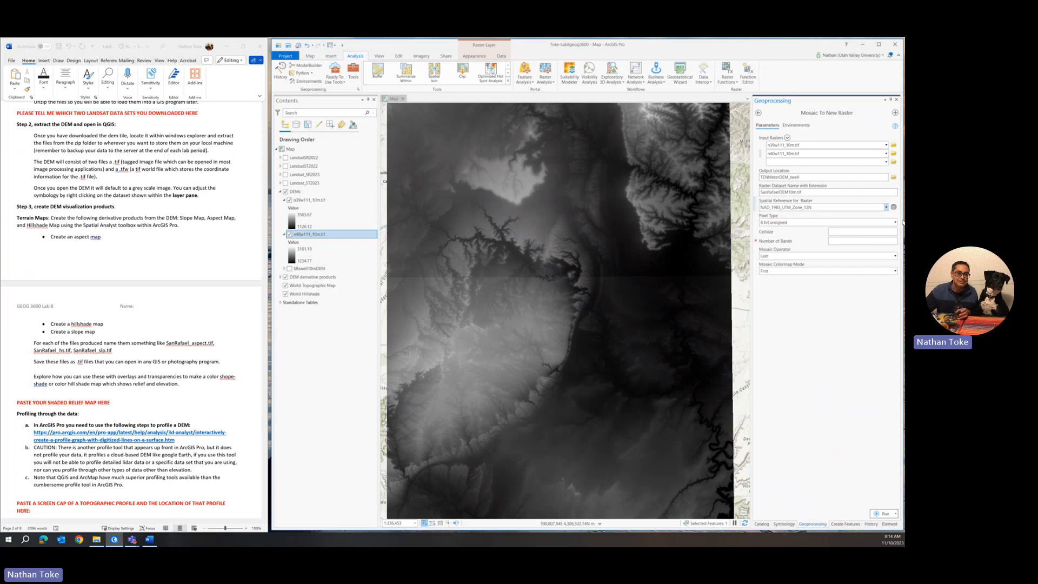
left_click(895, 222)
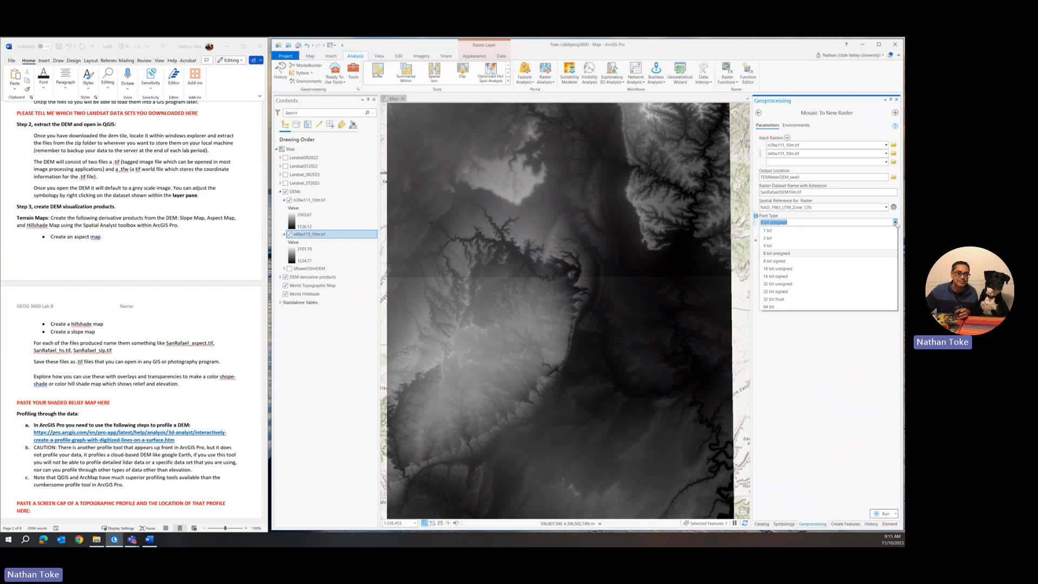
Step: Choose 32 bit float as the pixel type and confirm cell size 10 and 1 band
left_click(802, 299)
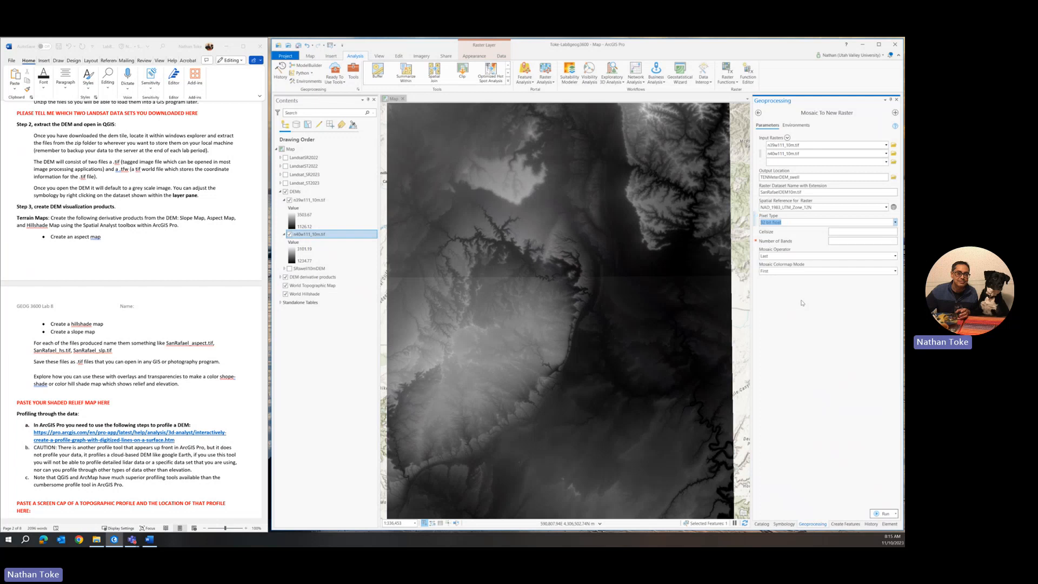
left_click(884, 232)
left_click(893, 241)
left_click(866, 239)
Step: Run the two-tile DEM mosaic with the processing extent set to Current Display Extent
left_click(792, 126)
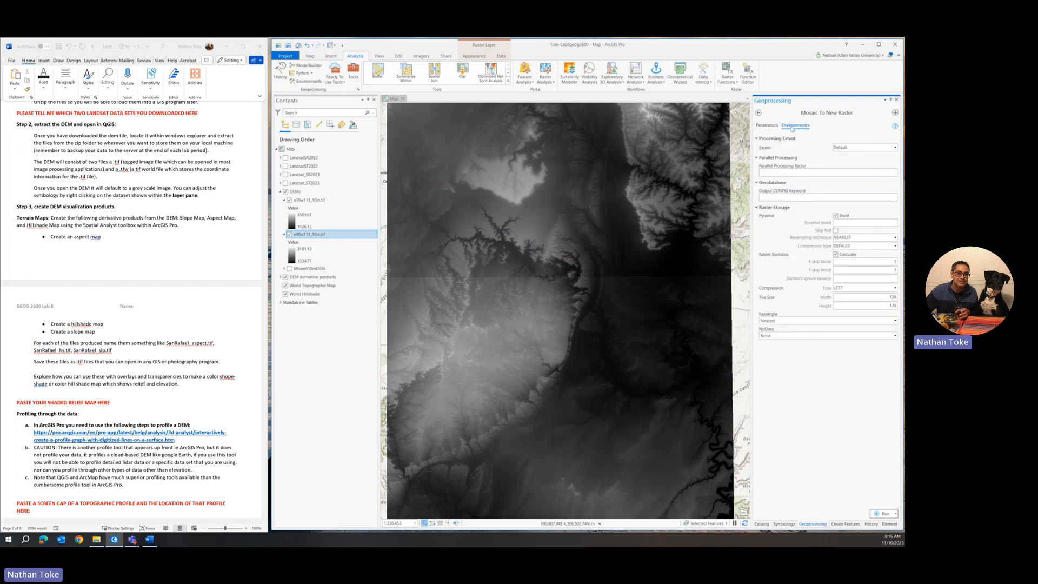
left_click(858, 148)
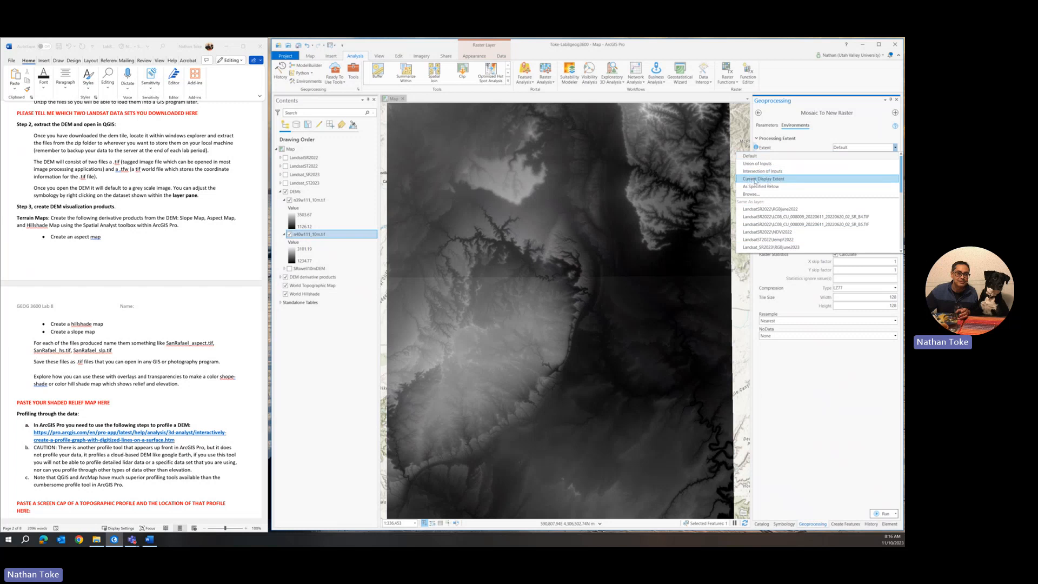
left_click(773, 180)
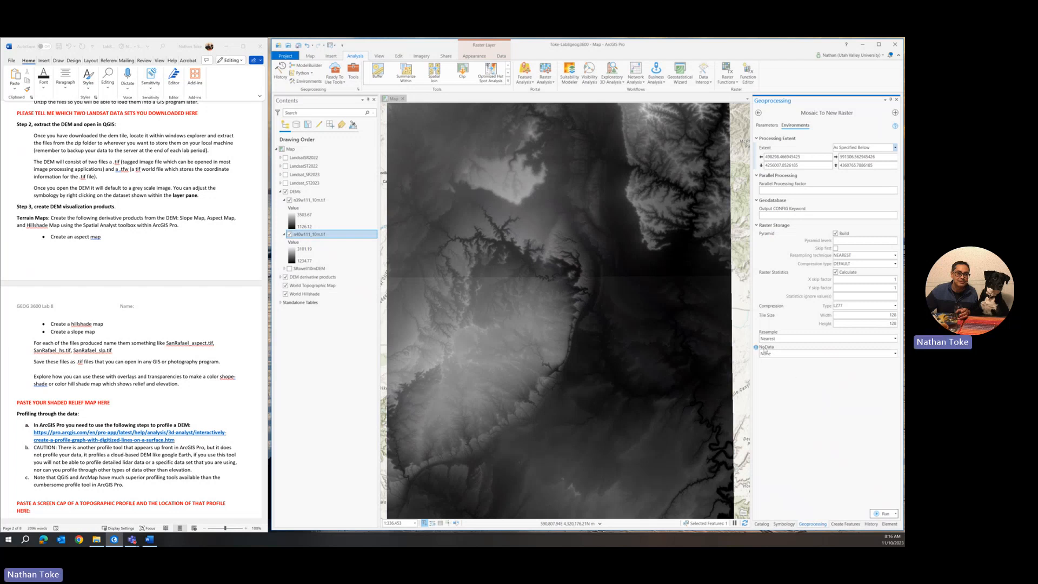
left_click(884, 513)
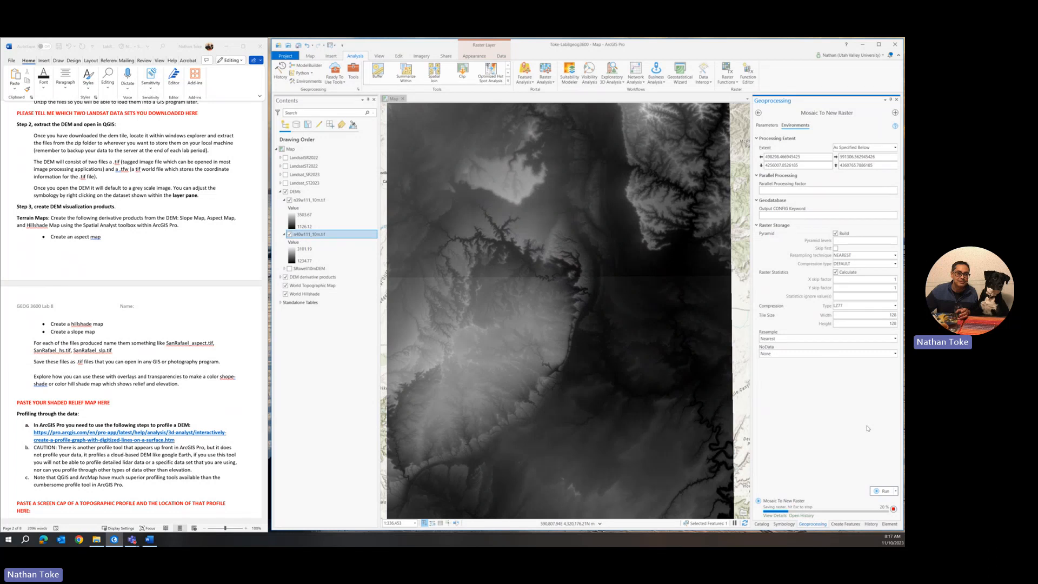
Step: Hide the n39w111 and n40w111 tiles and move SanRafaelDEM10m.tif into the DEMs group
left_click(759, 114)
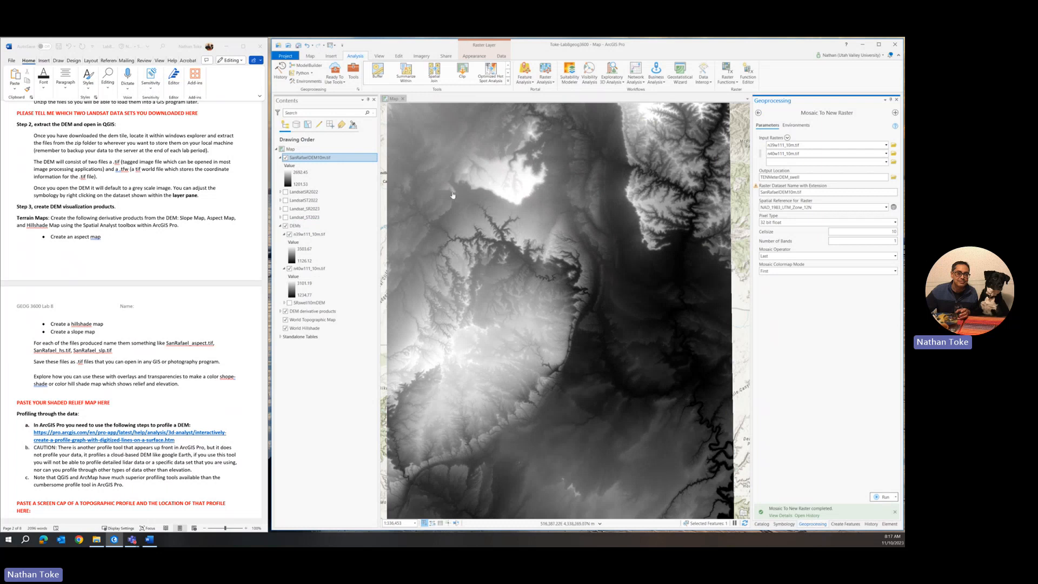
scroll(453, 195, "down", 2)
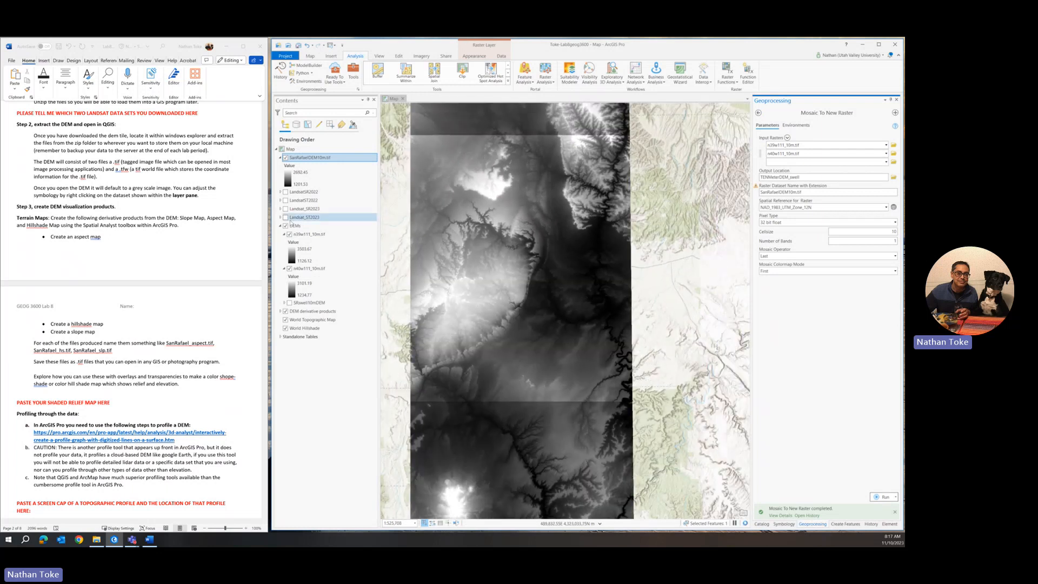
left_click(289, 234)
left_click(290, 268)
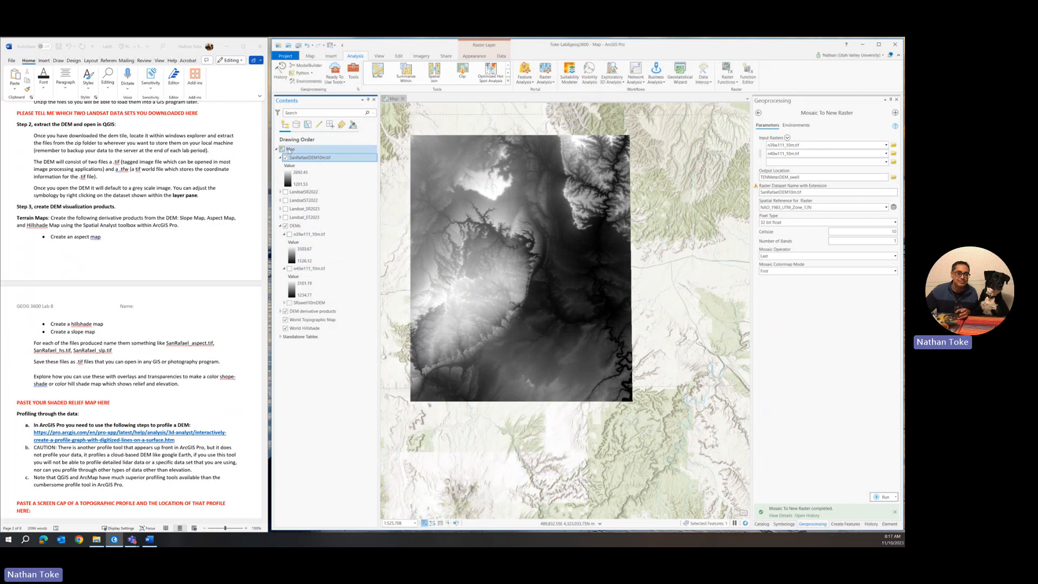
left_click_drag(309, 158, 324, 232)
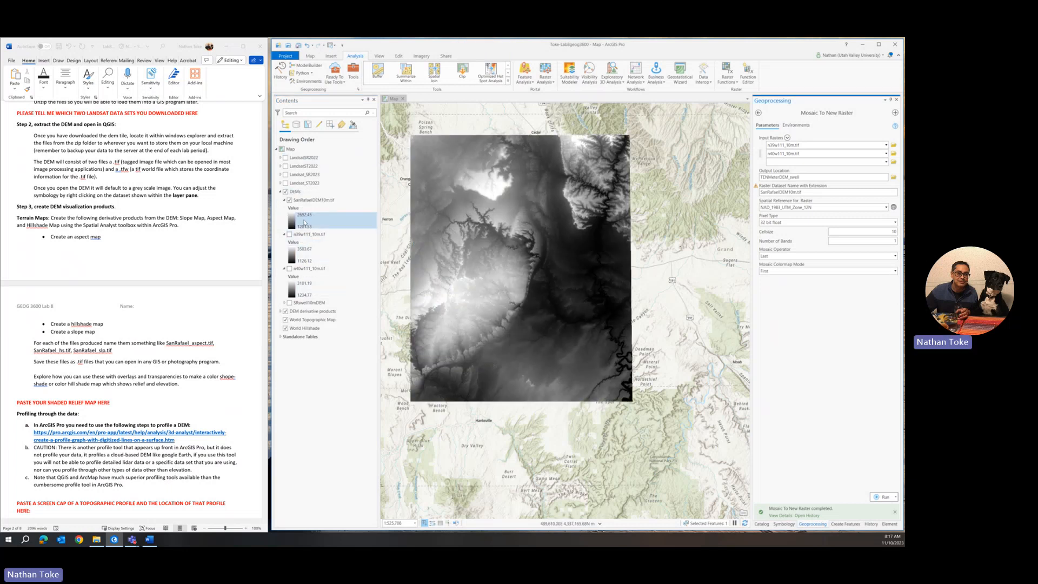
Step: Compare against the n39w111 tile, collapse both tile legends and centre the map on the mosaic
left_click(290, 234)
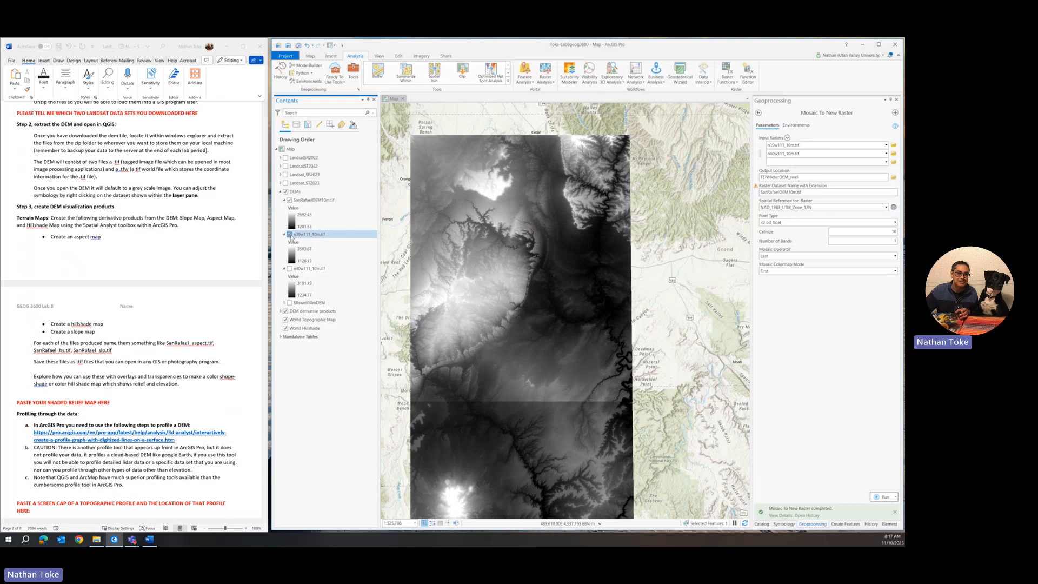
left_click(290, 234)
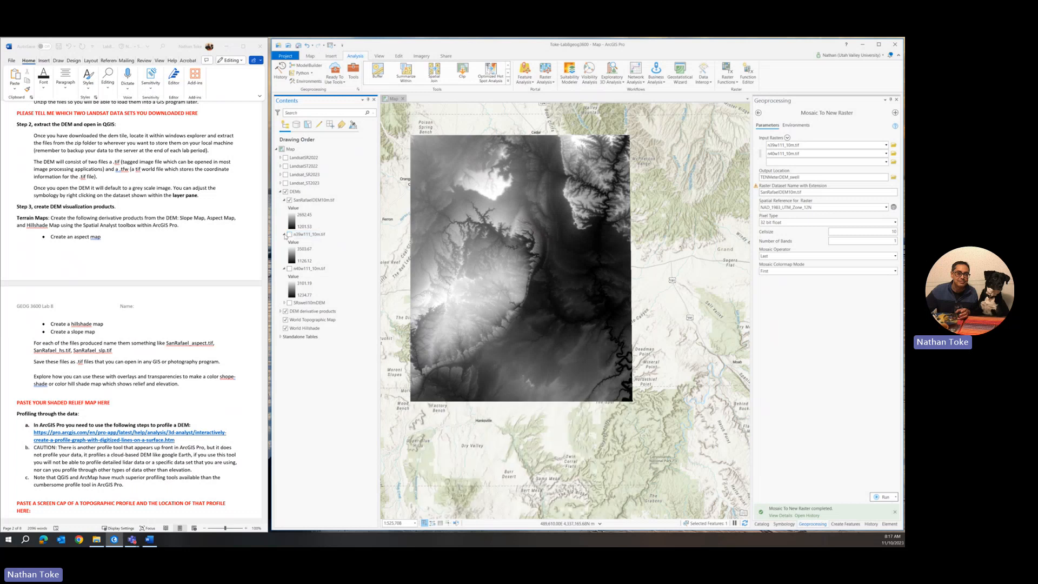
left_click(283, 234)
left_click(283, 243)
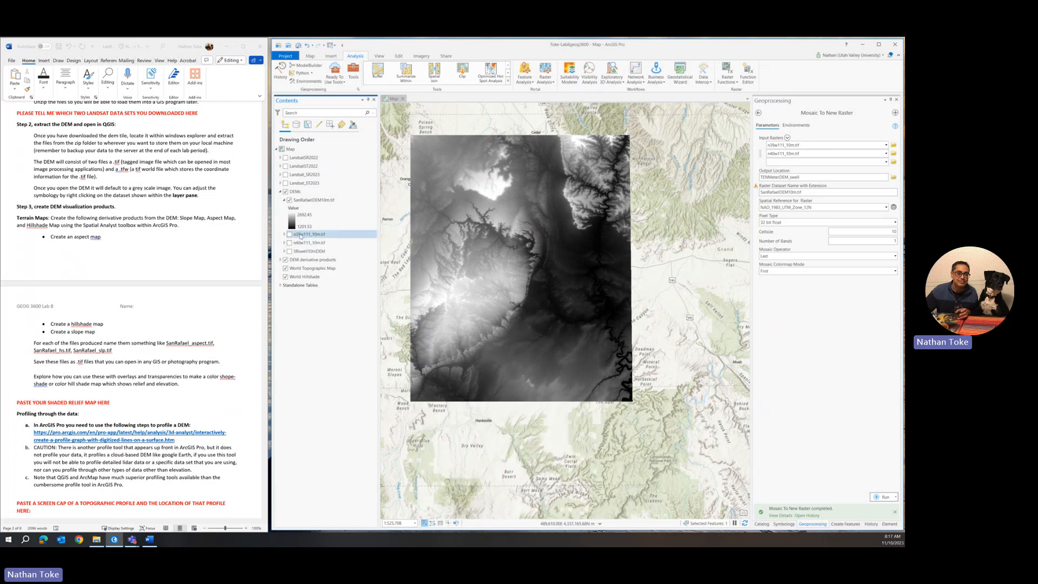
left_click_drag(464, 250, 515, 270)
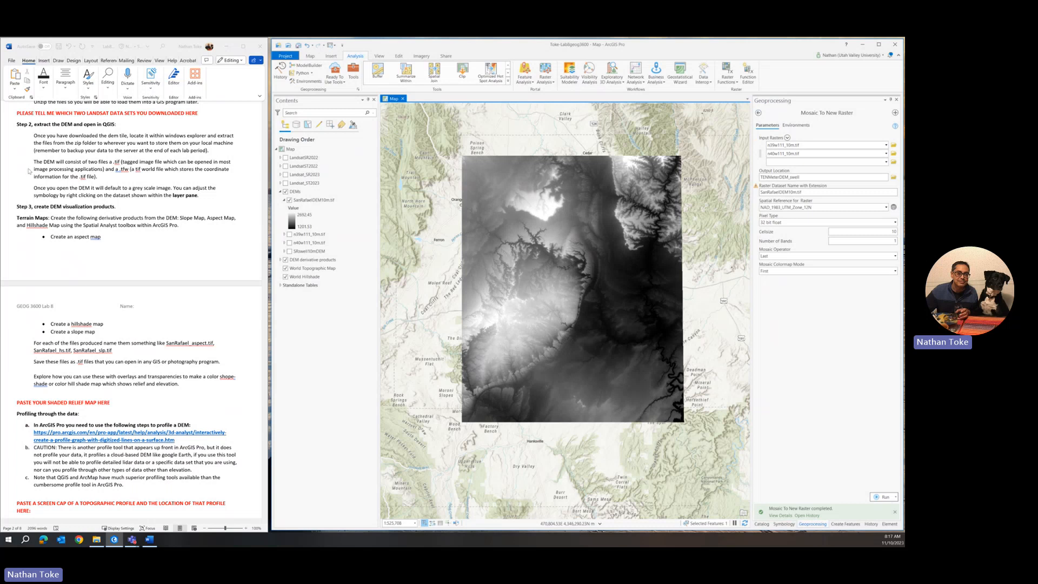
scroll(81, 256, "down", 1)
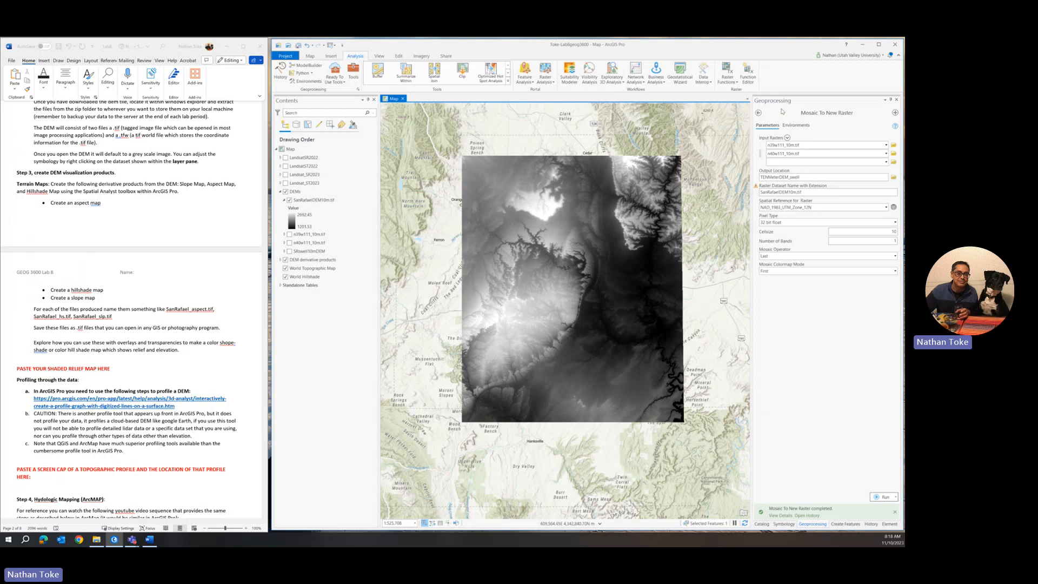
Step: Return to the toolboxes, collapse Data Management and expand Spatial Analyst Tools > Surface
left_click(758, 113)
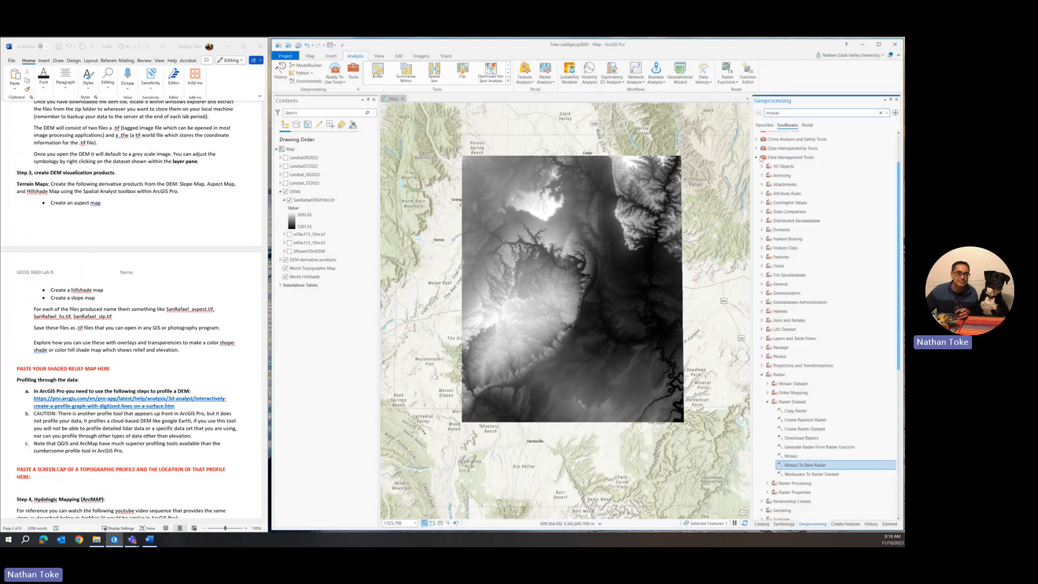
left_click(757, 157)
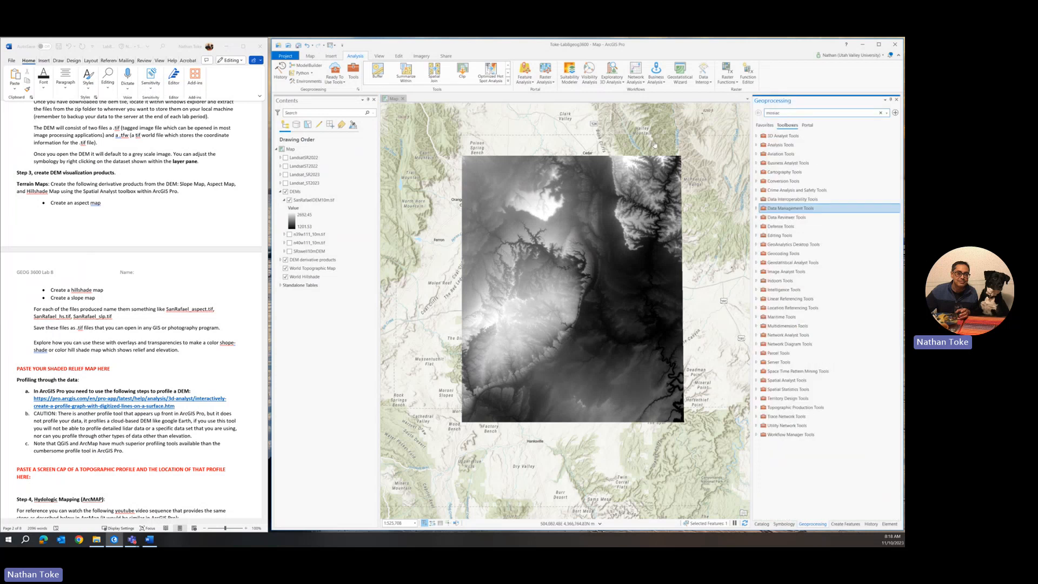
left_click(756, 380)
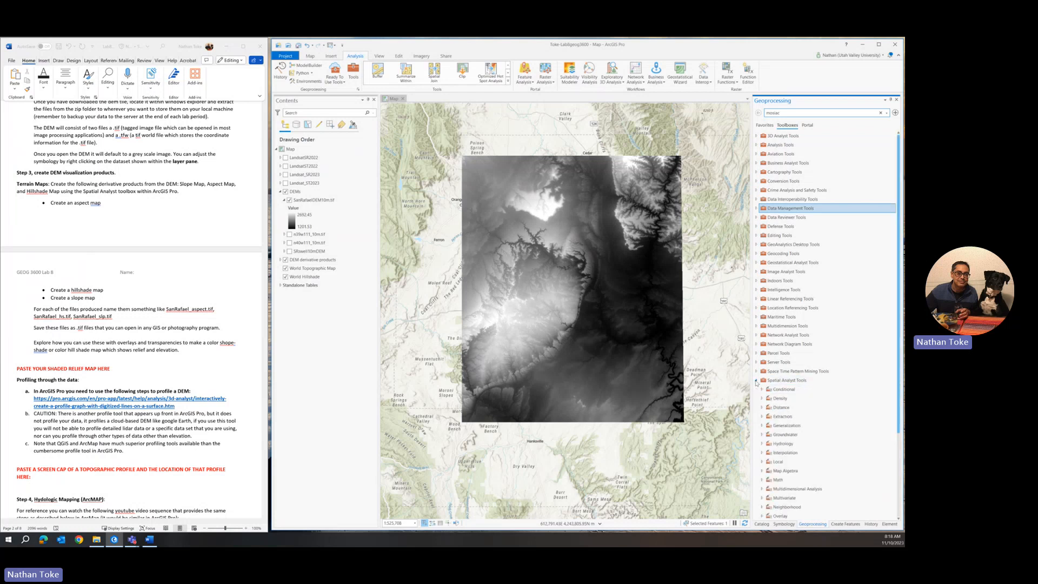
scroll(773, 433, "down", 3)
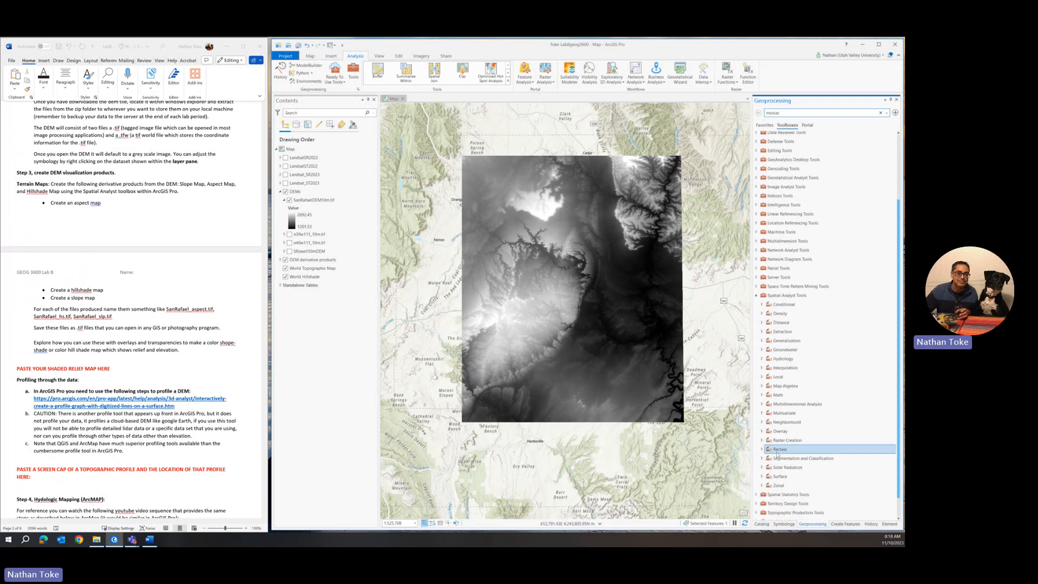
left_click(762, 477)
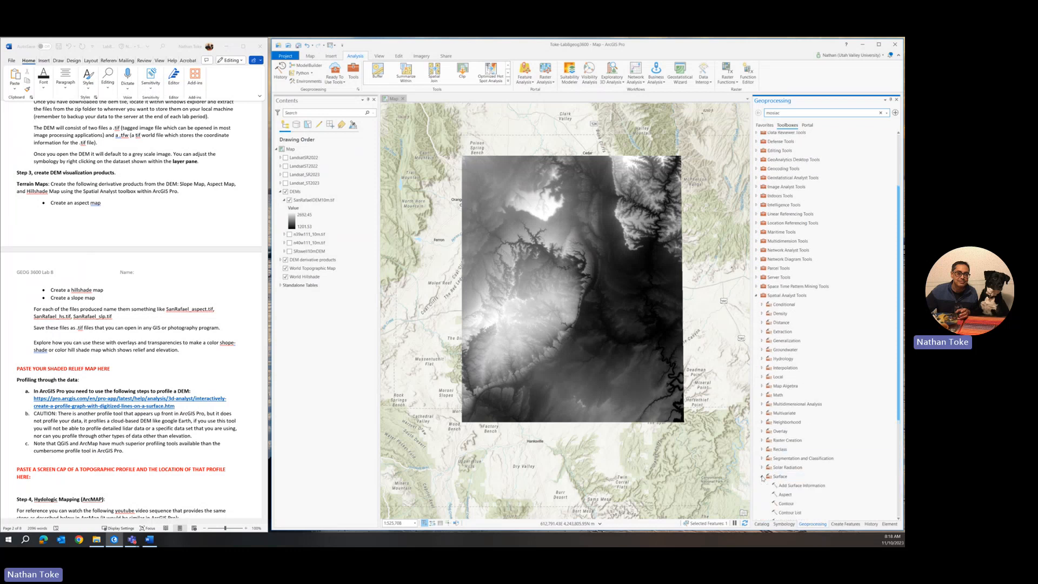
Step: Point out the Aspect and Hillshade tools within the Surface toolset
scroll(778, 465, "down", 3)
scroll(785, 458, "down", 1)
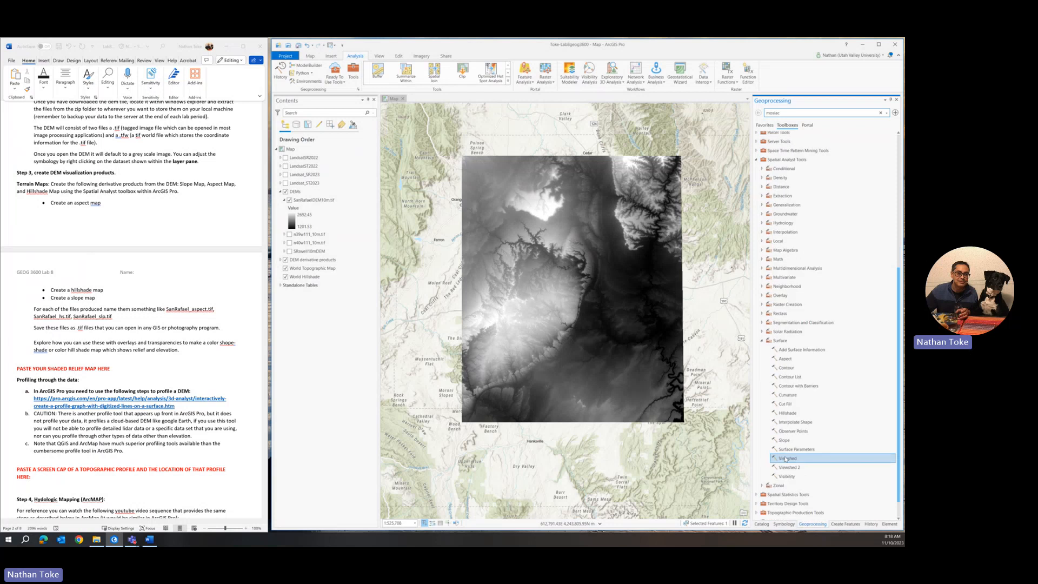
left_click(787, 369)
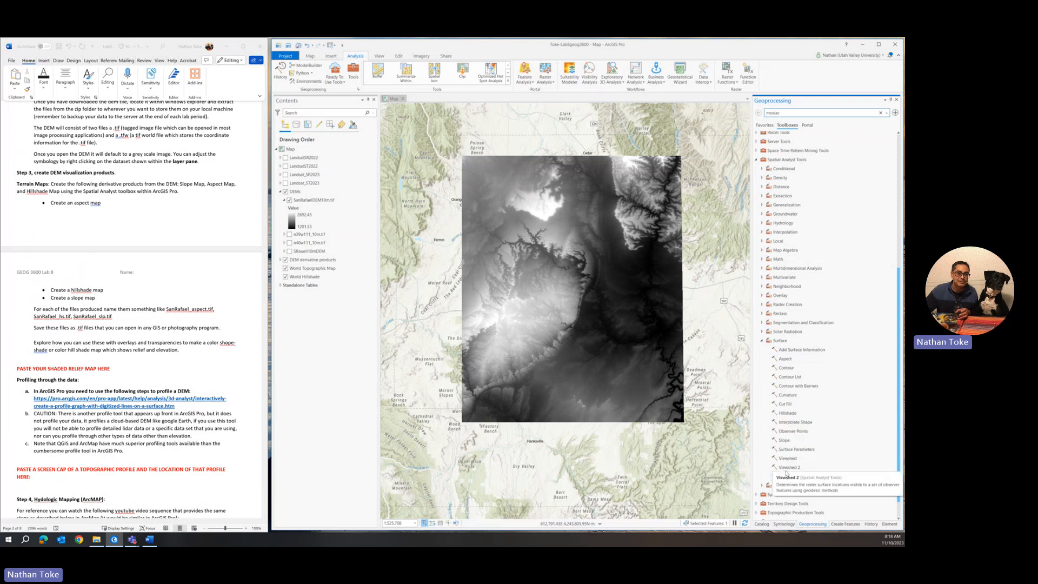
left_click(792, 412)
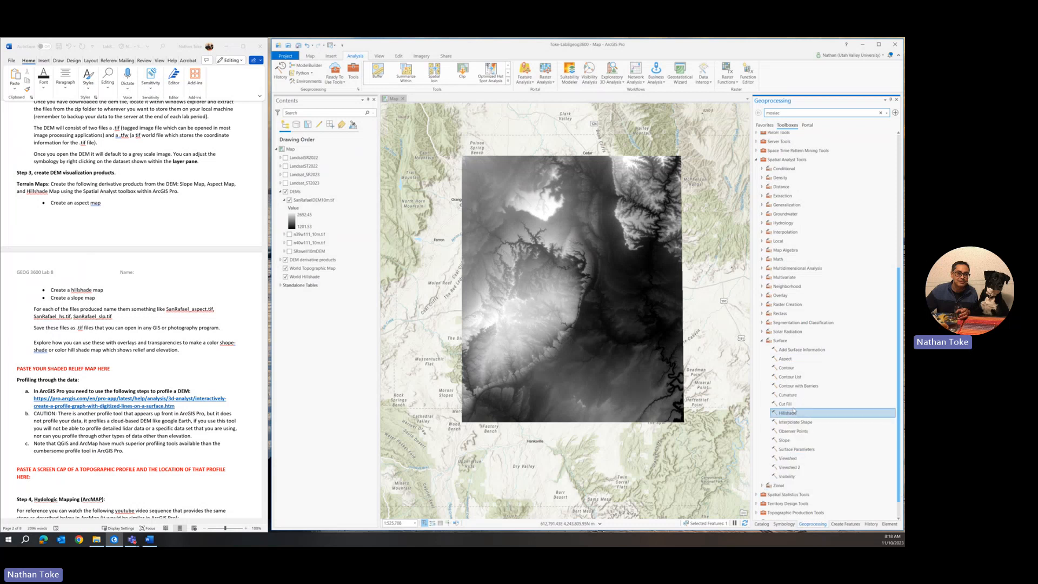
left_click(778, 342)
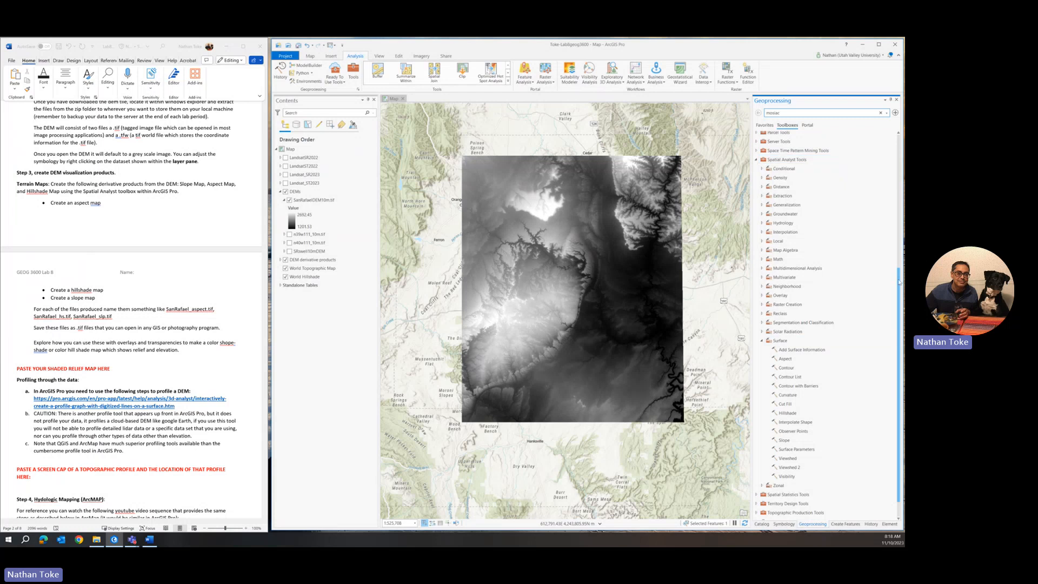
scroll(827, 281, "up", 5)
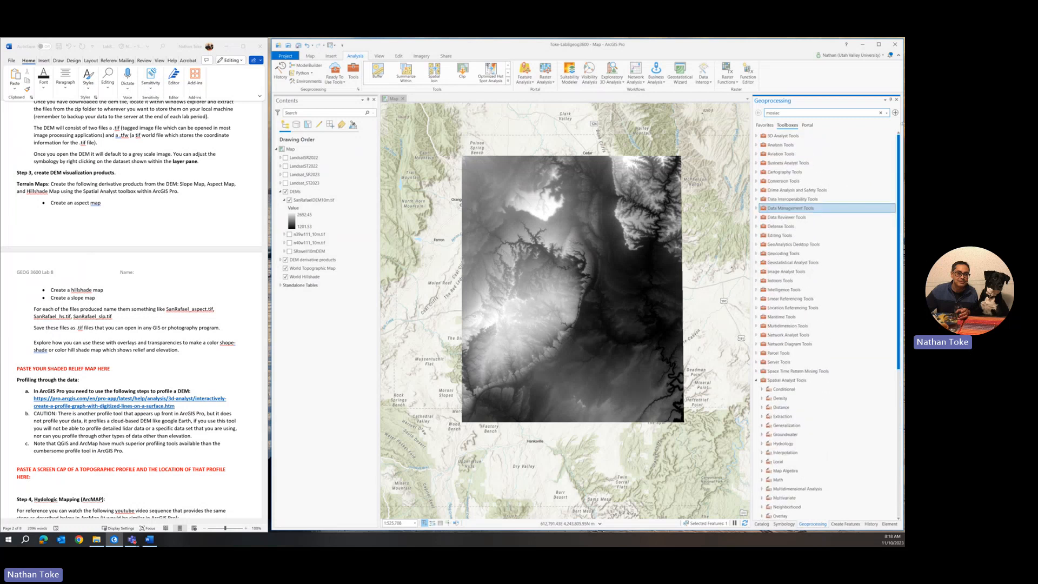
Step: Expand 3D Analyst Tools and browse its Terrain Dataset, Raster, LAS Dataset and other toolsets
left_click(756, 135)
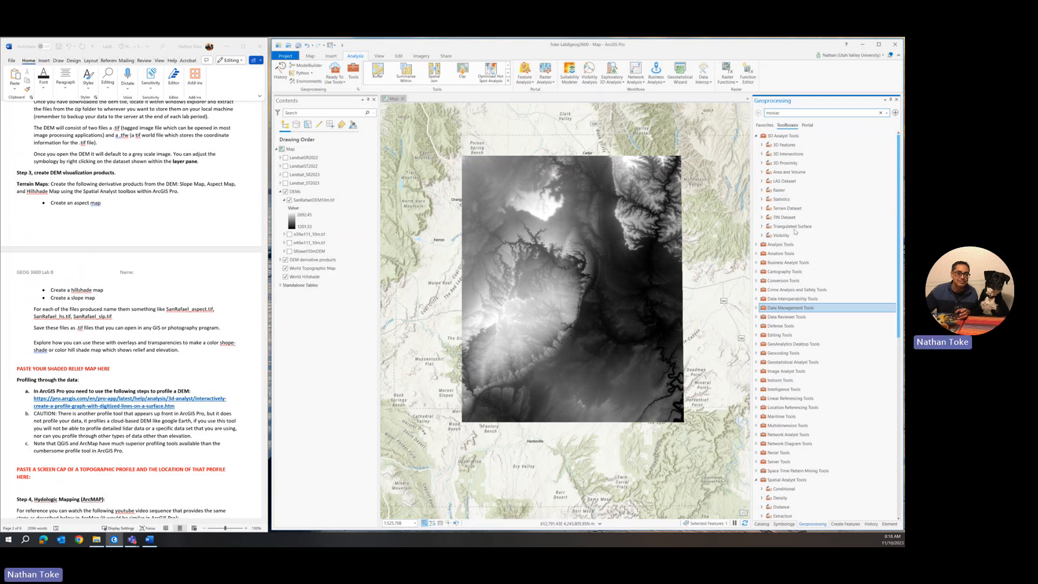
left_click(761, 209)
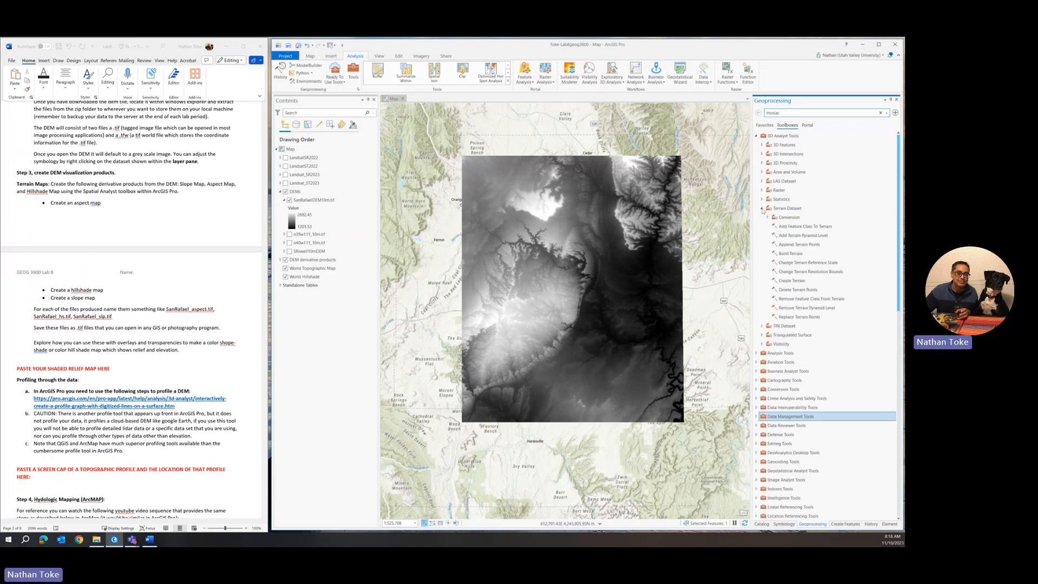
left_click(761, 208)
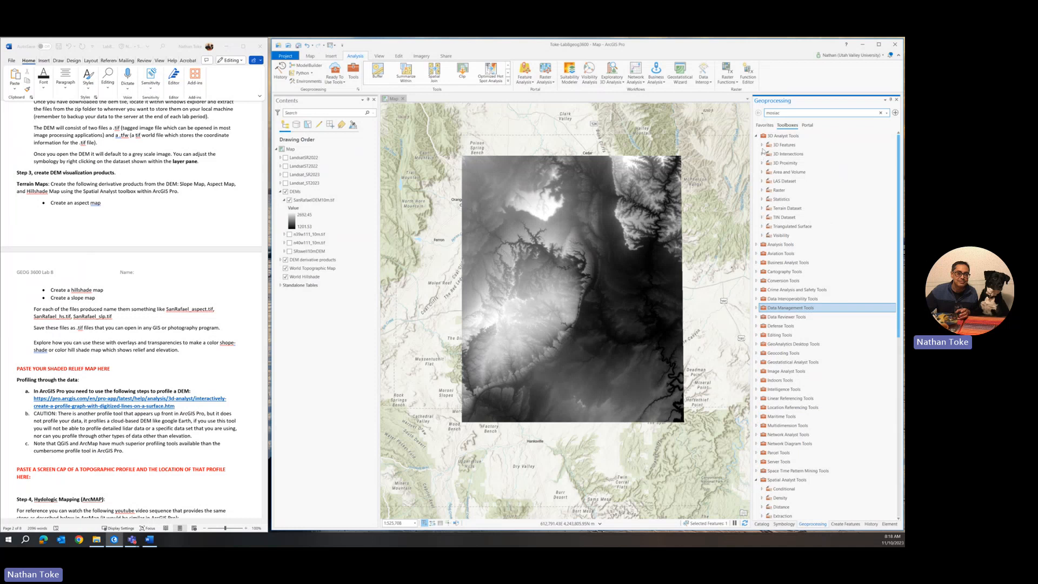
left_click(762, 190)
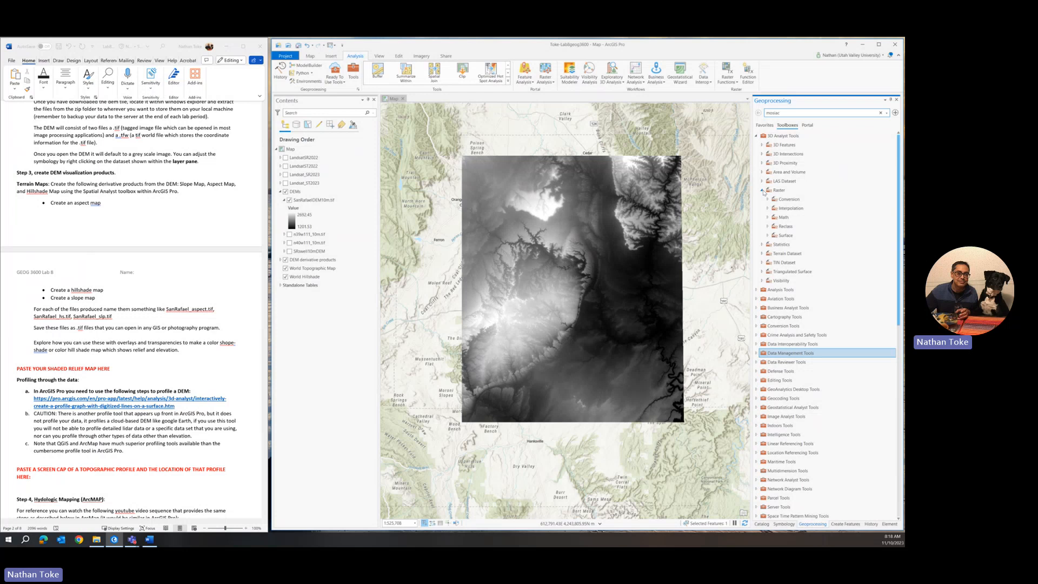
left_click(763, 191)
left_click(761, 181)
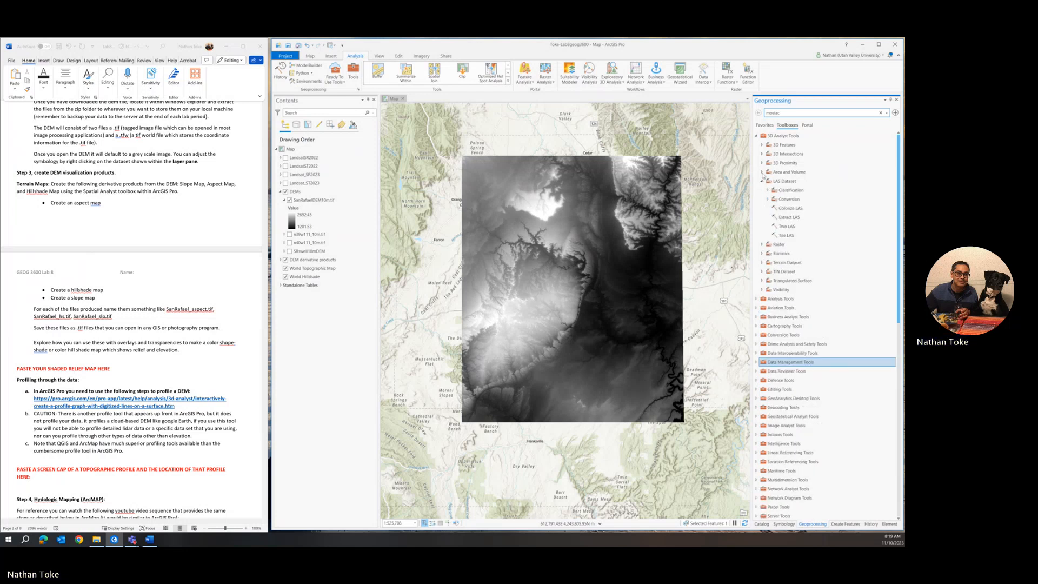
left_click(762, 172)
left_click(762, 162)
left_click(761, 153)
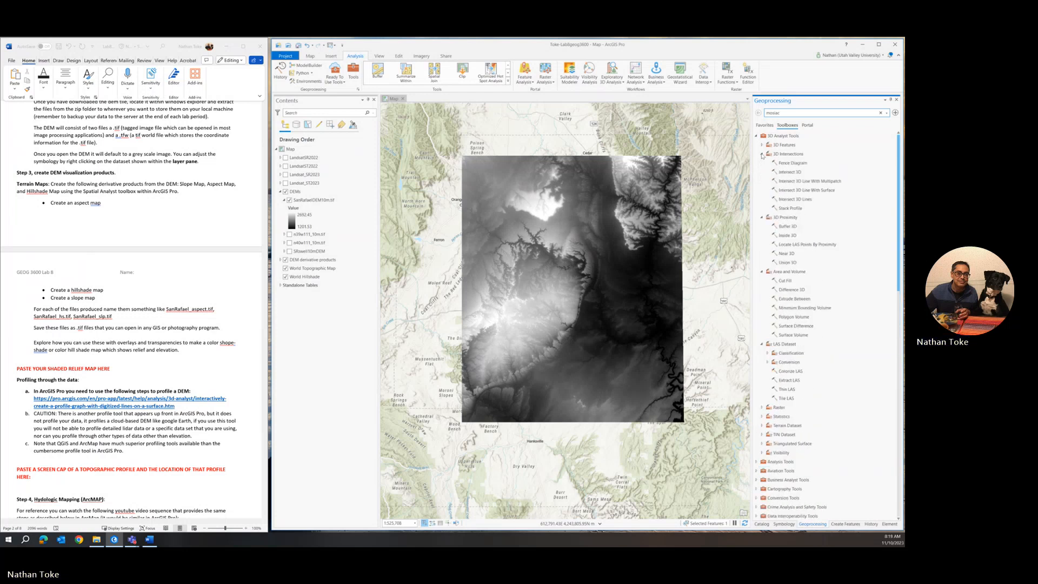
left_click(762, 145)
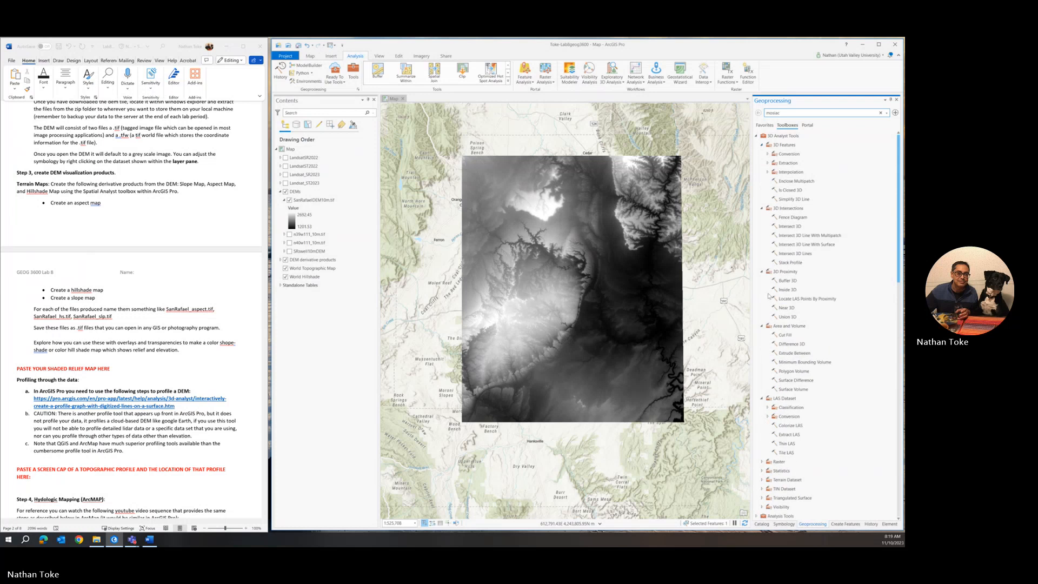
Step: Collapse the 3D Features, 3D Intersections, 3D Proximity, Area and Volume and LAS Dataset toolsets
left_click(762, 145)
left_click(761, 153)
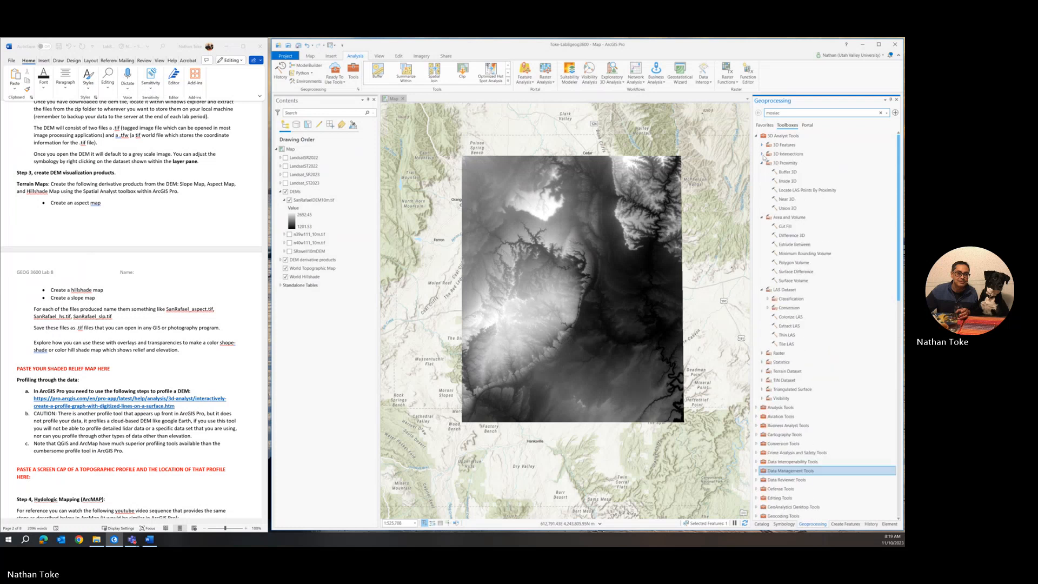
left_click(762, 163)
left_click(761, 172)
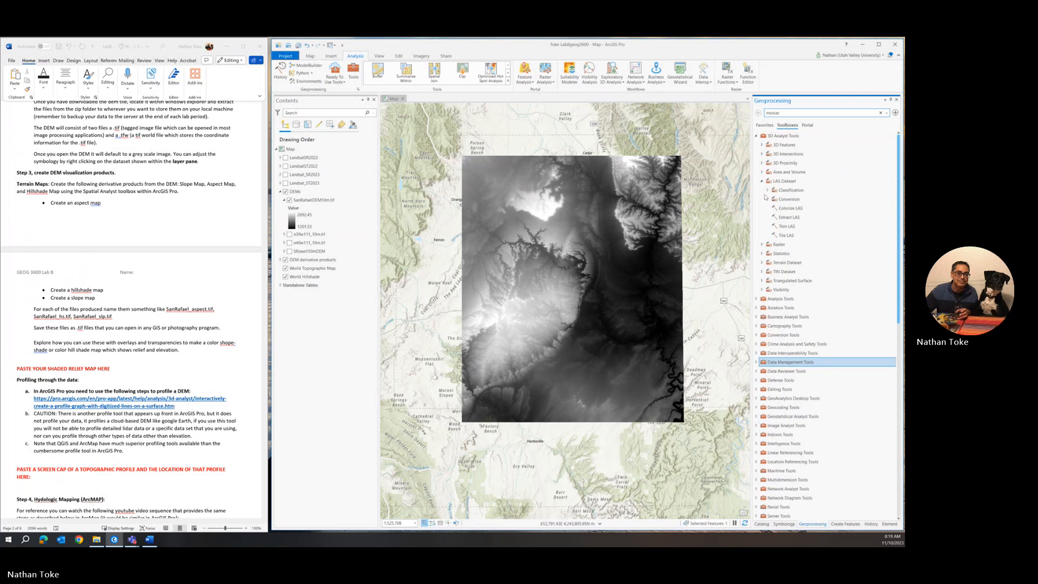
left_click(762, 181)
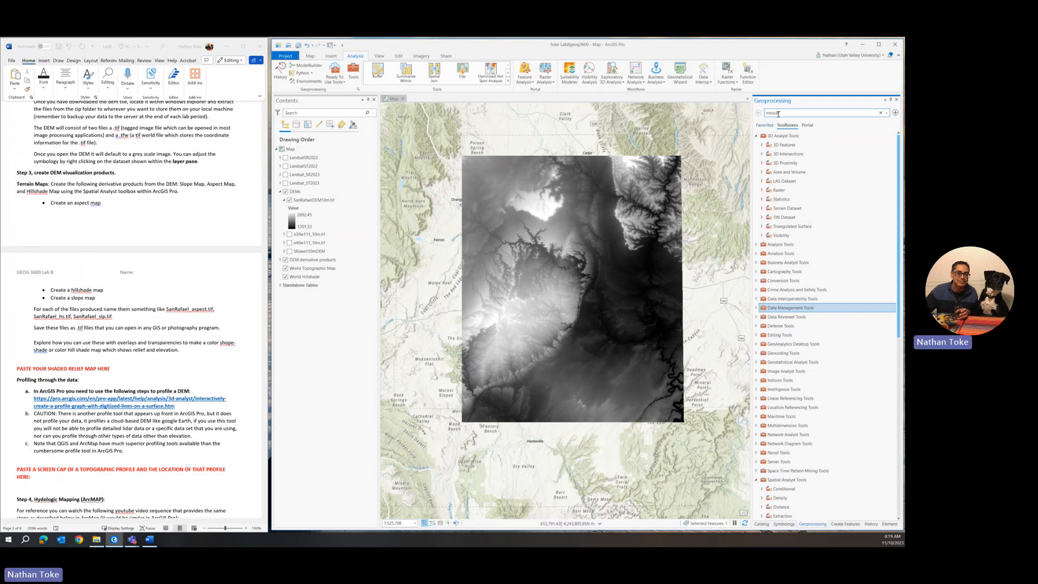
Step: Search the geoprocessing tools for 'slope', then return to the toolbox tree
double_click(778, 114)
type("slope")
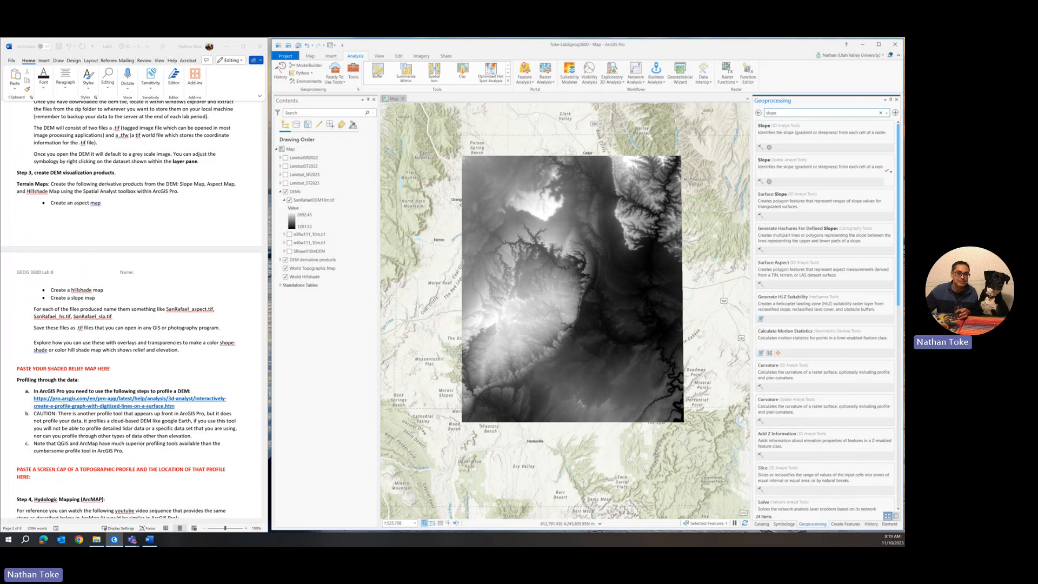
left_click(759, 113)
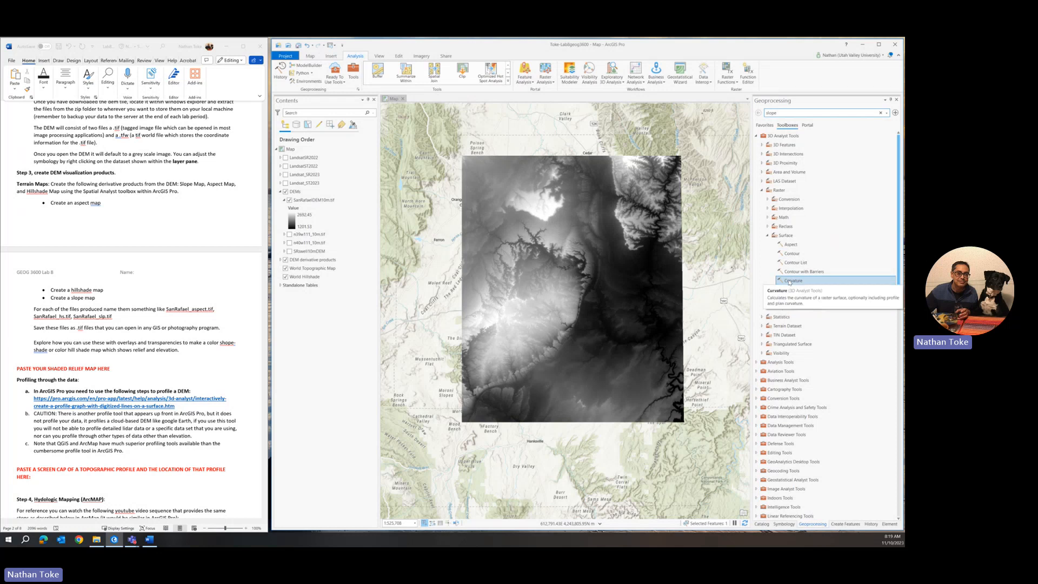
Step: Collapse 3D Analyst Tools and show the Spatial Analyst Surface tools, including Hillshade
left_click(767, 236)
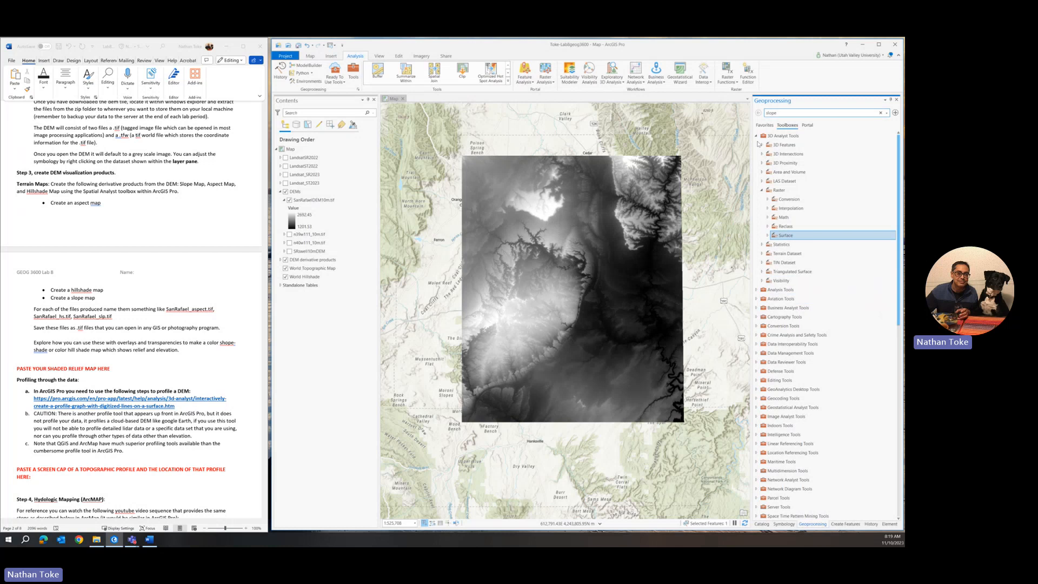
left_click(756, 136)
scroll(786, 302, "down", 9)
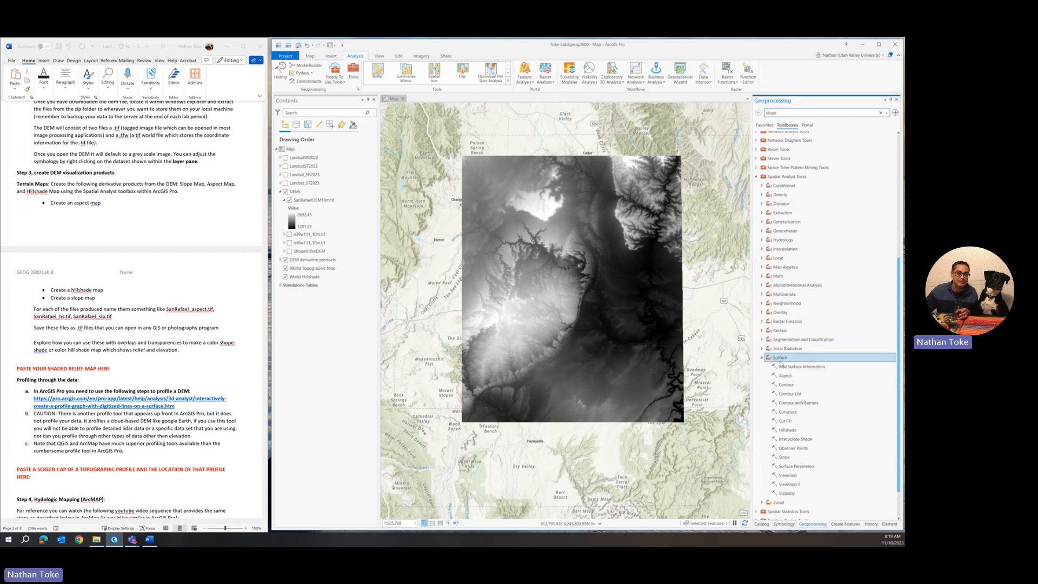
left_click(787, 429)
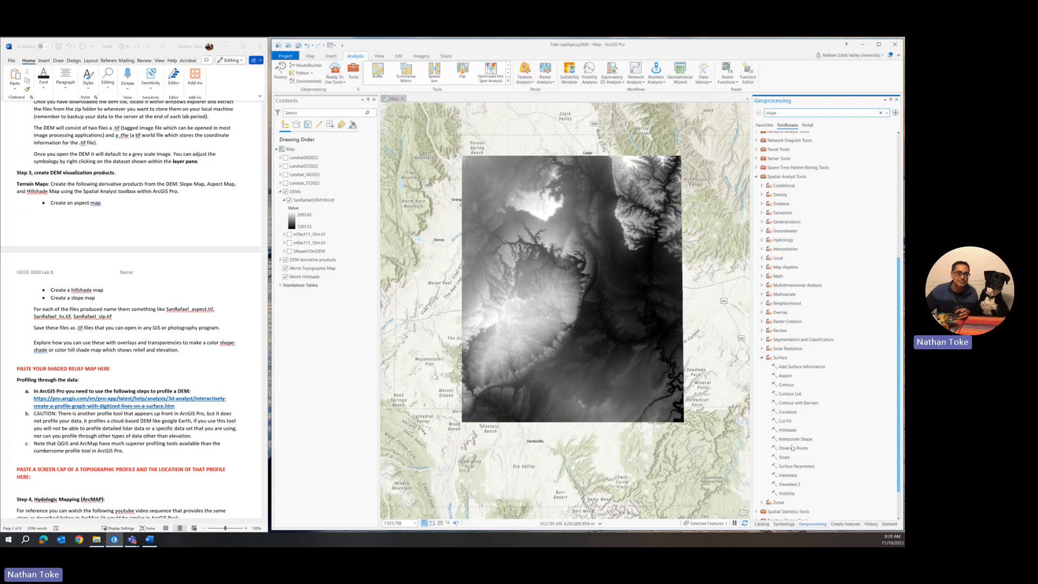
left_click(779, 367)
Step: Open Aspect with DEMs\SanRafaelDEM10m.tif as input and start editing the output raster name
left_click(788, 376)
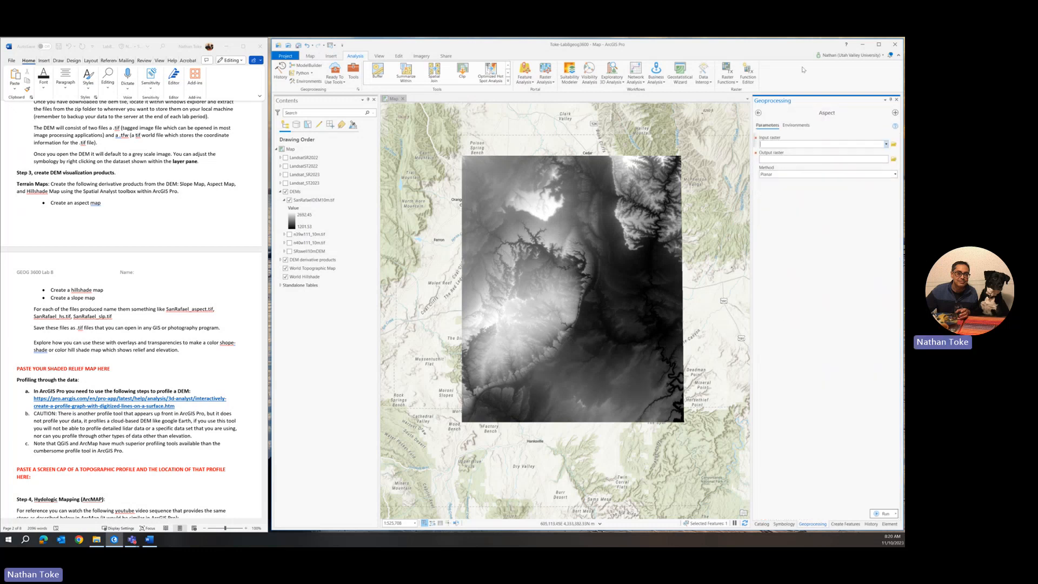
left_click(886, 145)
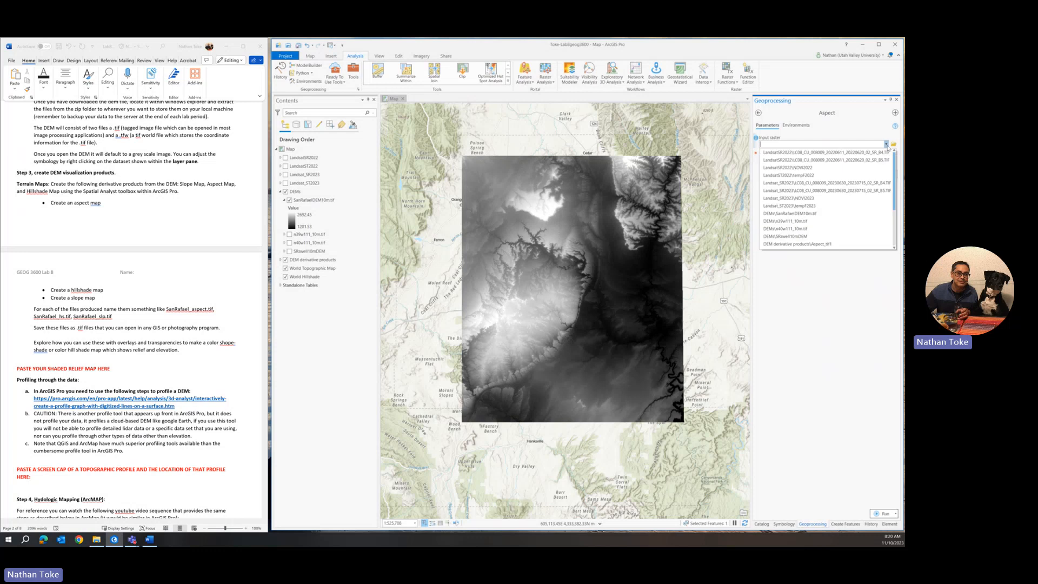
left_click(794, 214)
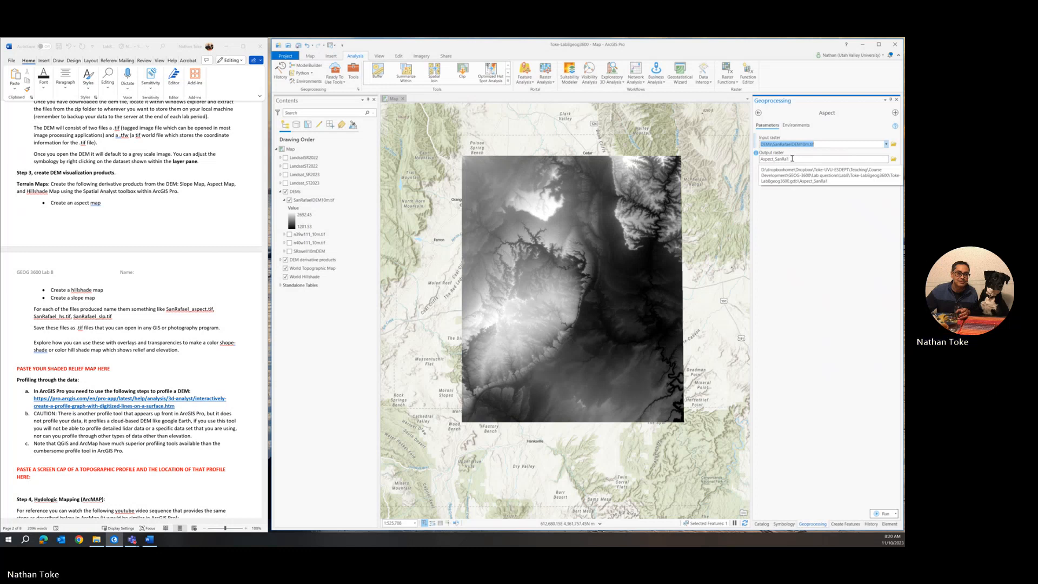
left_click_drag(794, 160, 788, 159)
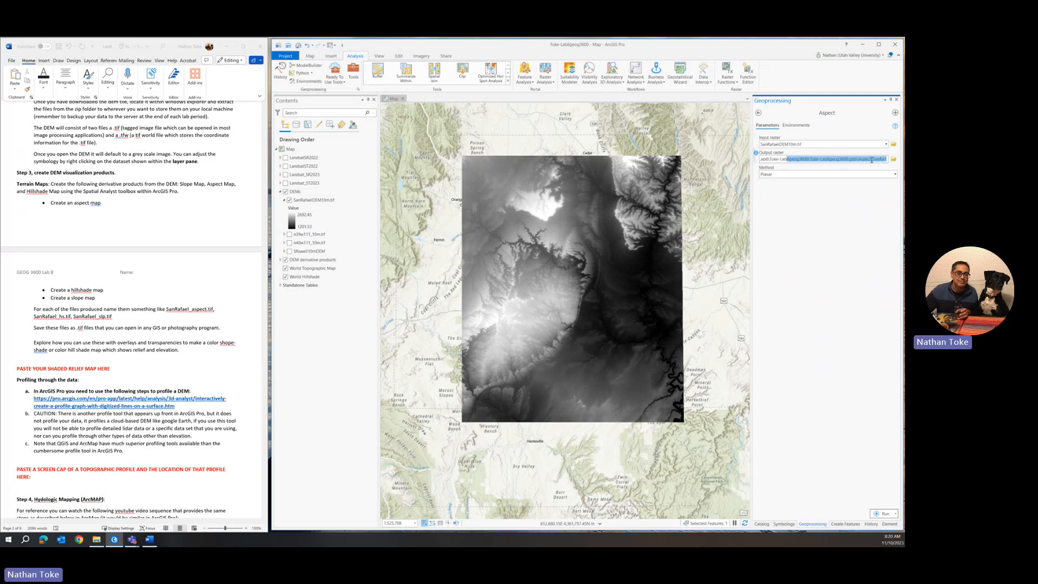
left_click_drag(871, 159, 902, 160)
type("SR")
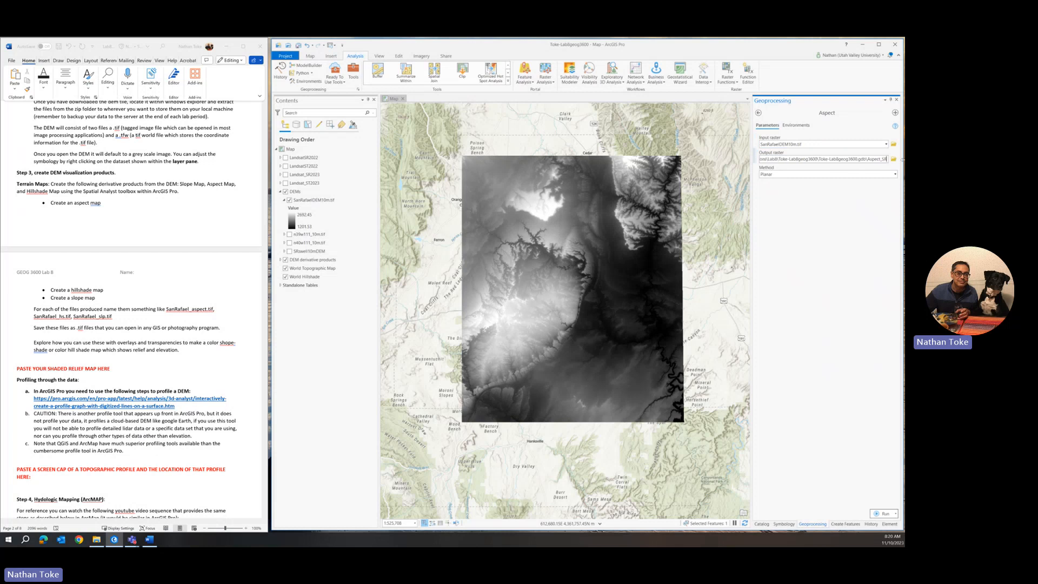
type("swe")
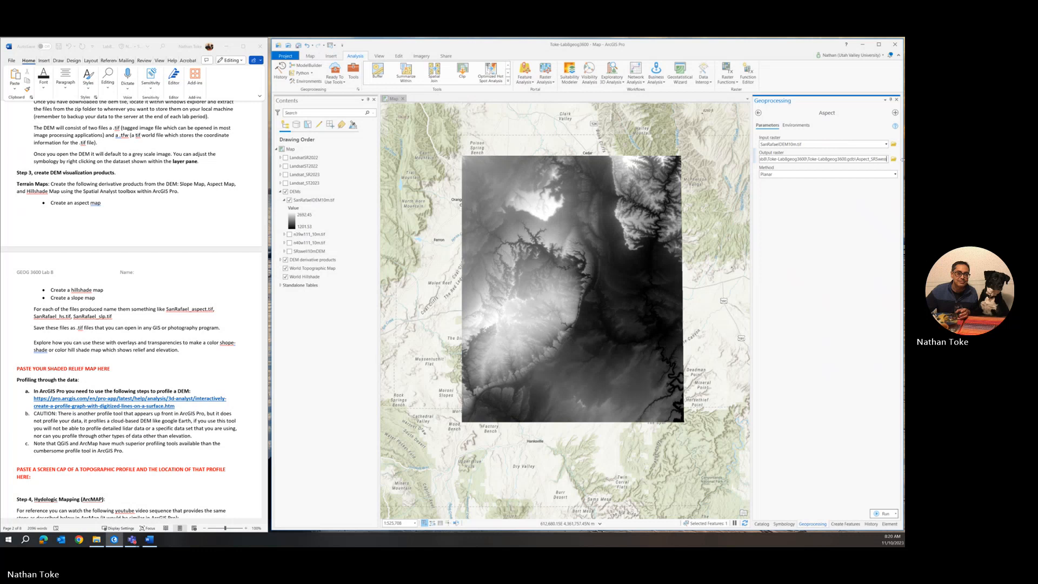
type("ll10m")
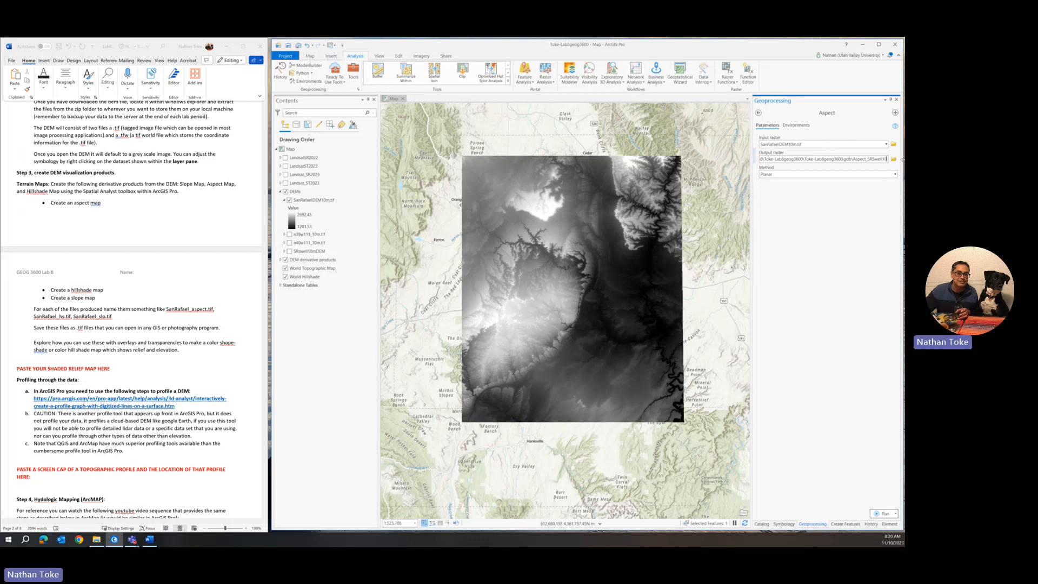
key("BackSpace")
key("BackSpace")
key("BackSpace")
left_click(854, 211)
Step: Correct the output raster name to AspSRS and run Aspect
left_click(830, 158)
left_click(877, 160)
key("BackSpace")
key("BackSpace")
key("BackSpace")
key("BackSpace")
key("BackSpace")
key("BackSpace")
key("BackSpace")
key("BackSpace")
key("BackSpace")
key("BackSpace")
key("BackSpace")
type("SR")
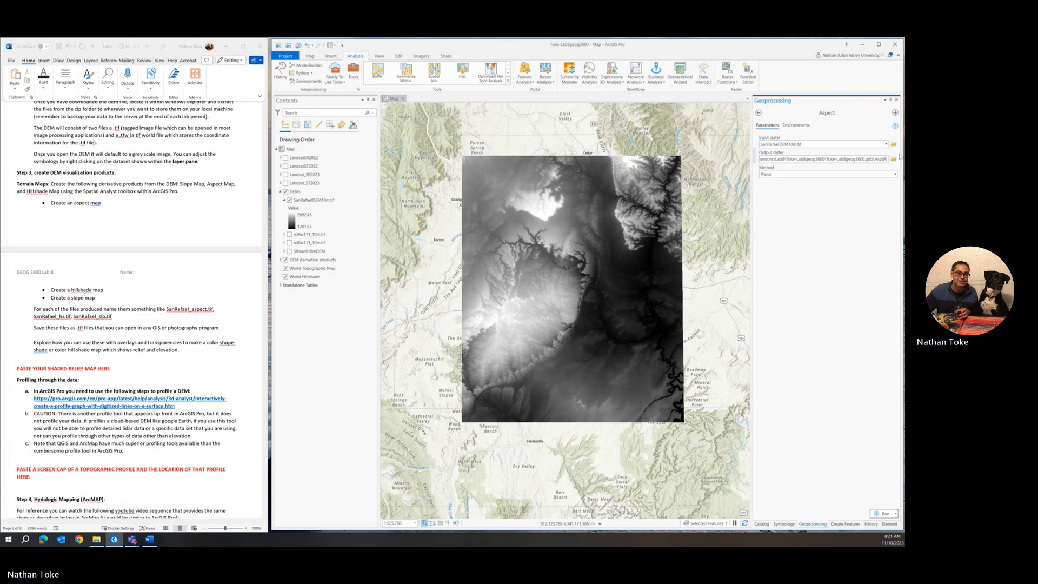
type("swell")
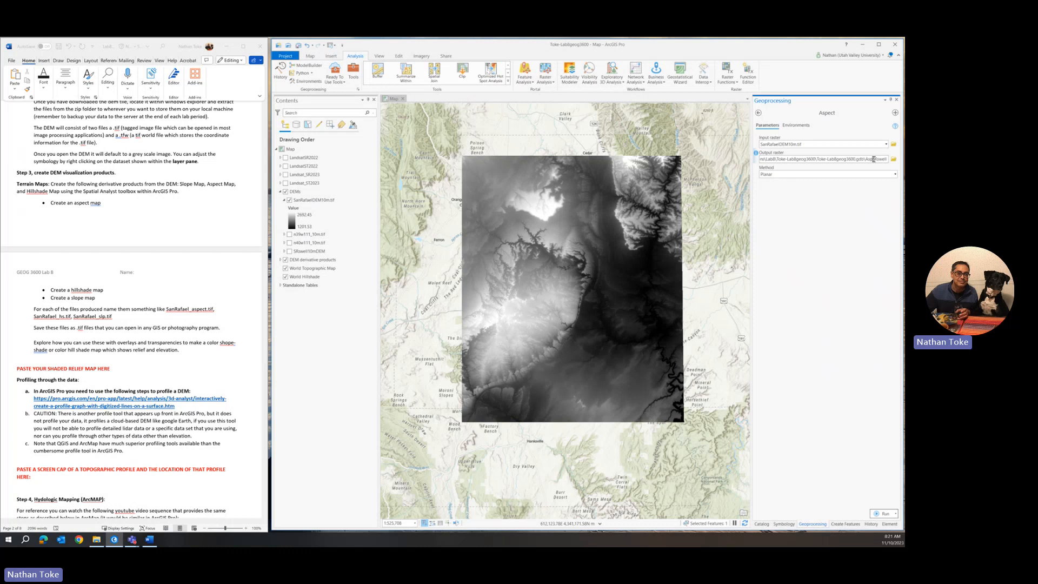
left_click_drag(873, 159, 894, 164)
key("BackSpace")
left_click(825, 232)
left_click(886, 514)
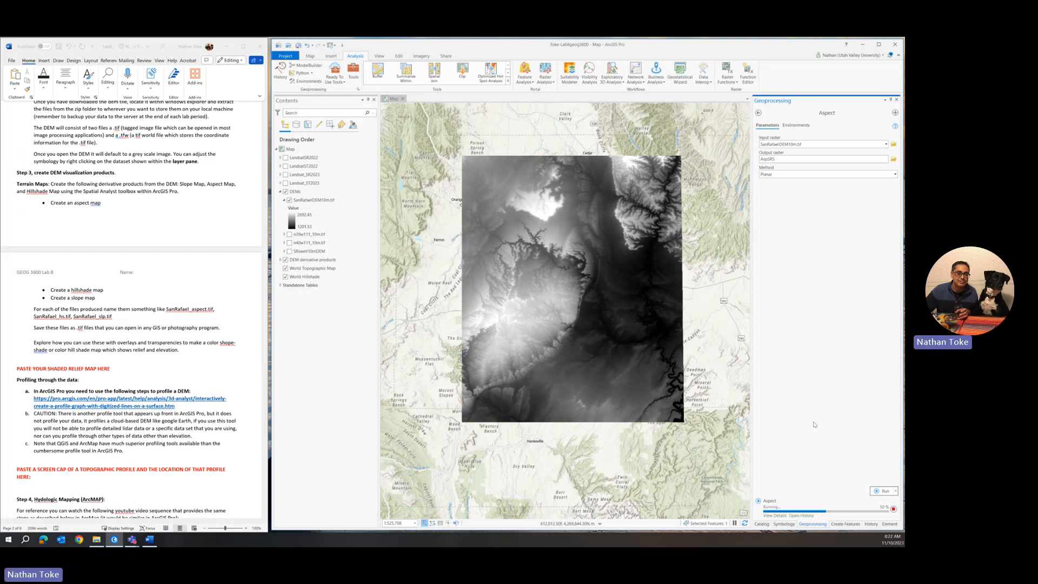
Step: Go back to the Geoprocessing tool list and open the Surface Hillshade tool
left_click(758, 114)
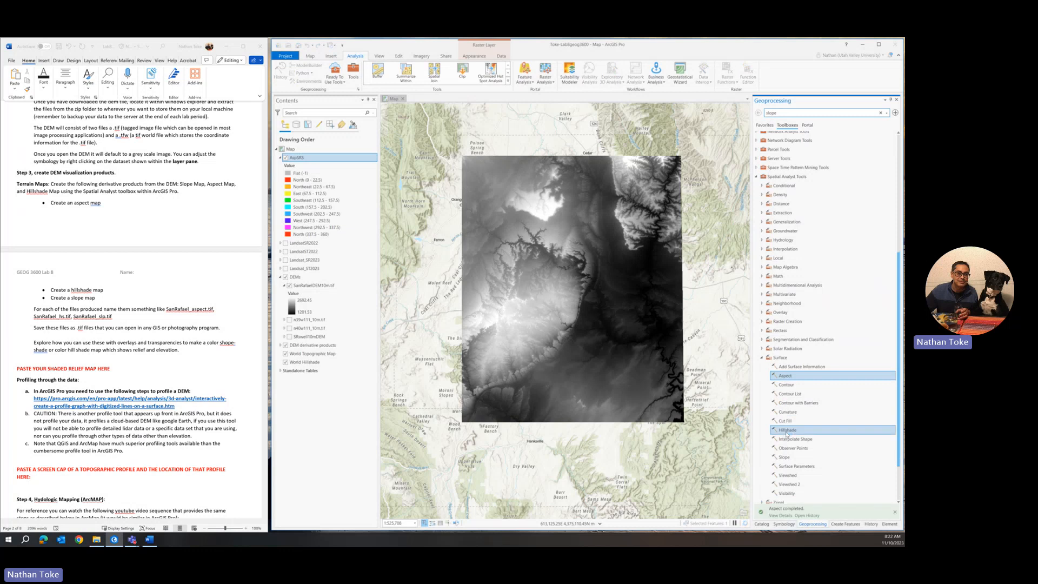
left_click(787, 431)
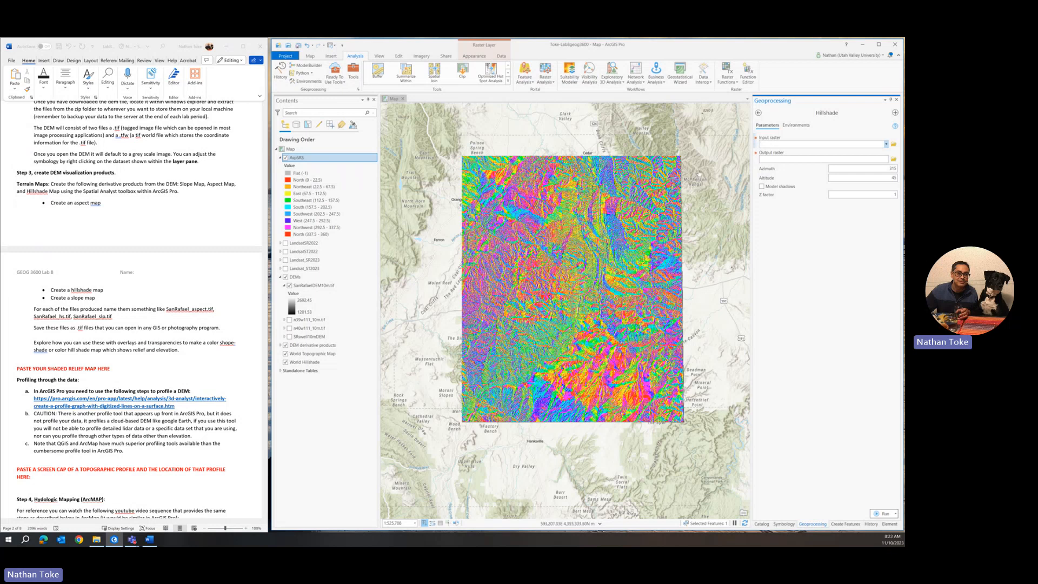
left_click(285, 158)
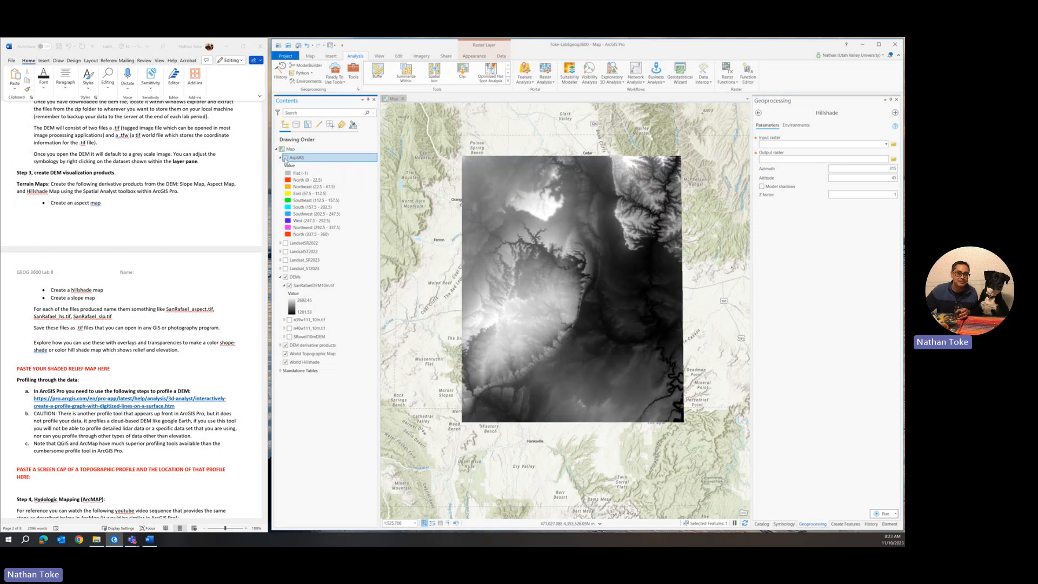
left_click(285, 158)
left_click(285, 158)
left_click(285, 157)
left_click(285, 158)
left_click(285, 158)
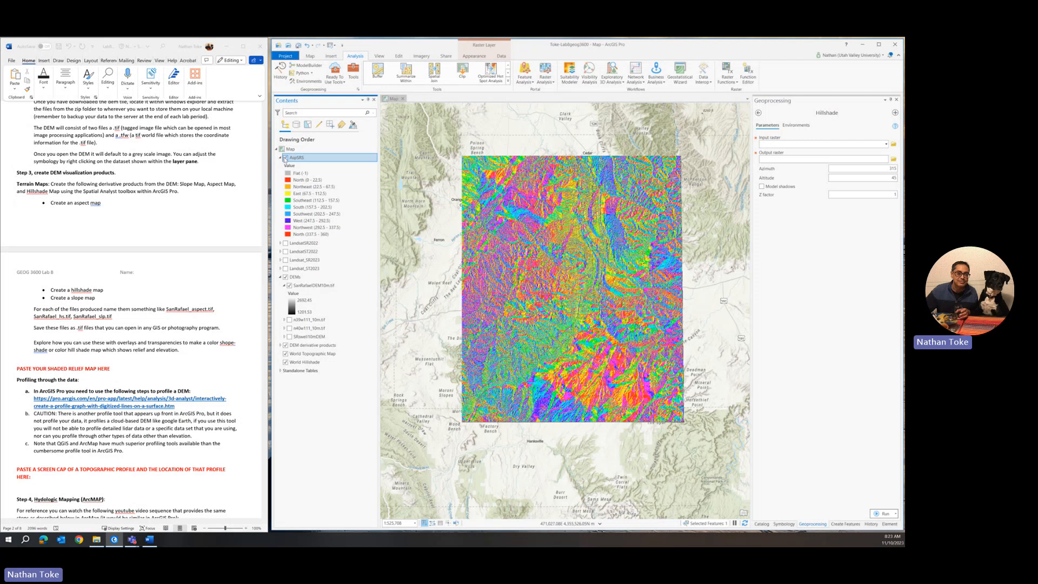
left_click(285, 157)
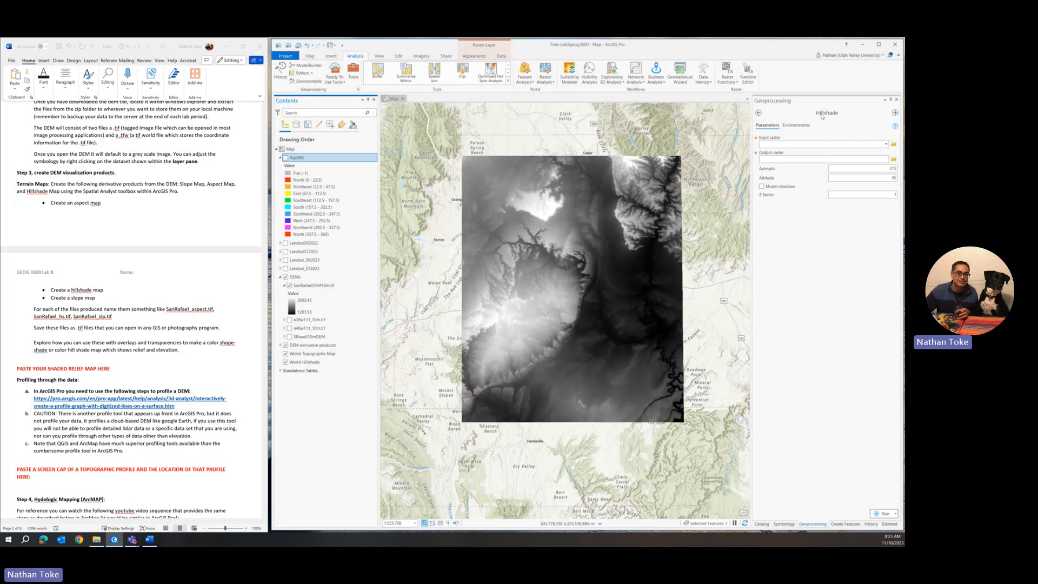
left_click(886, 145)
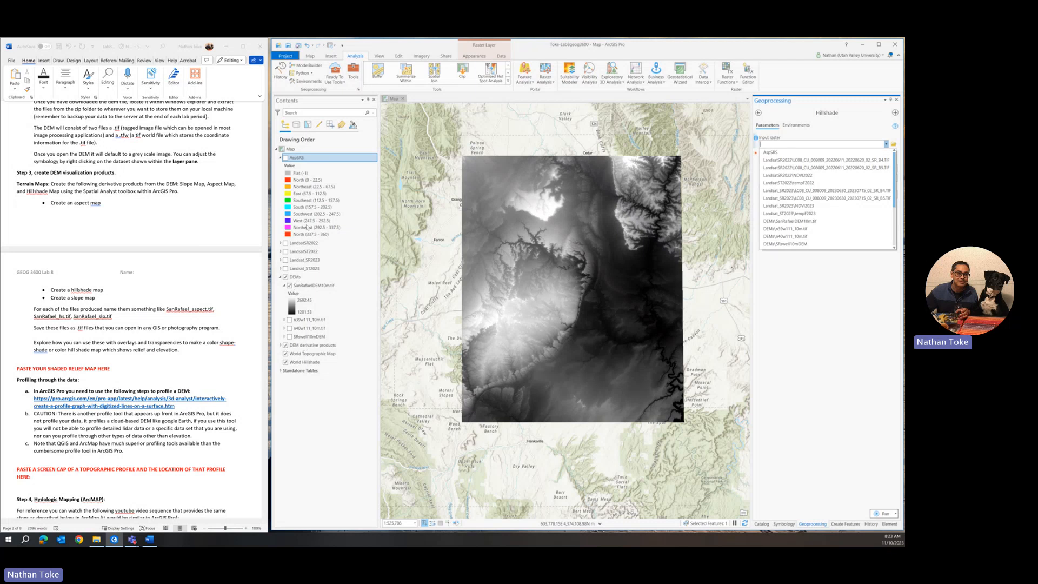
left_click(304, 163)
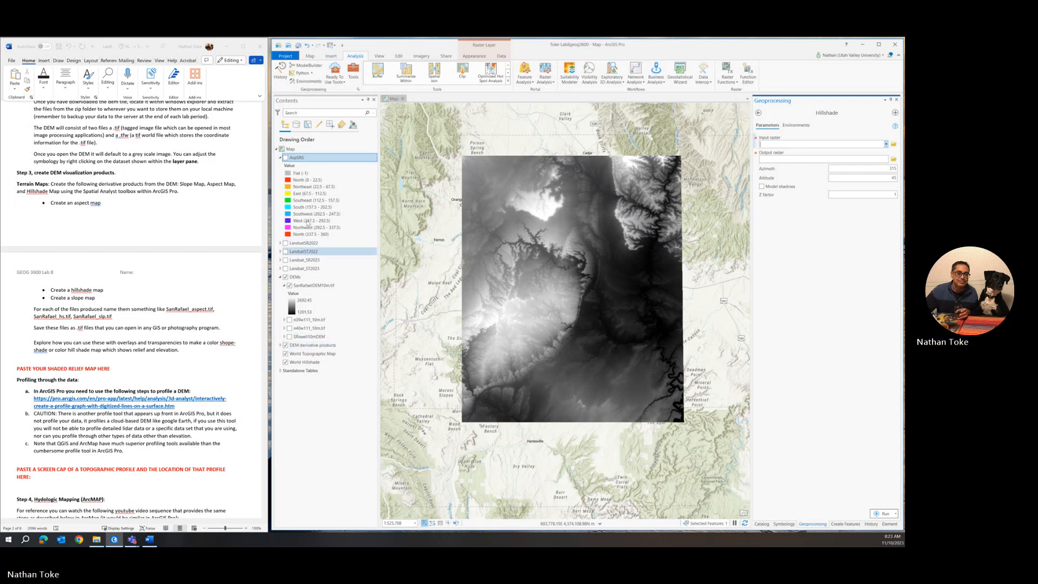
left_click(292, 201)
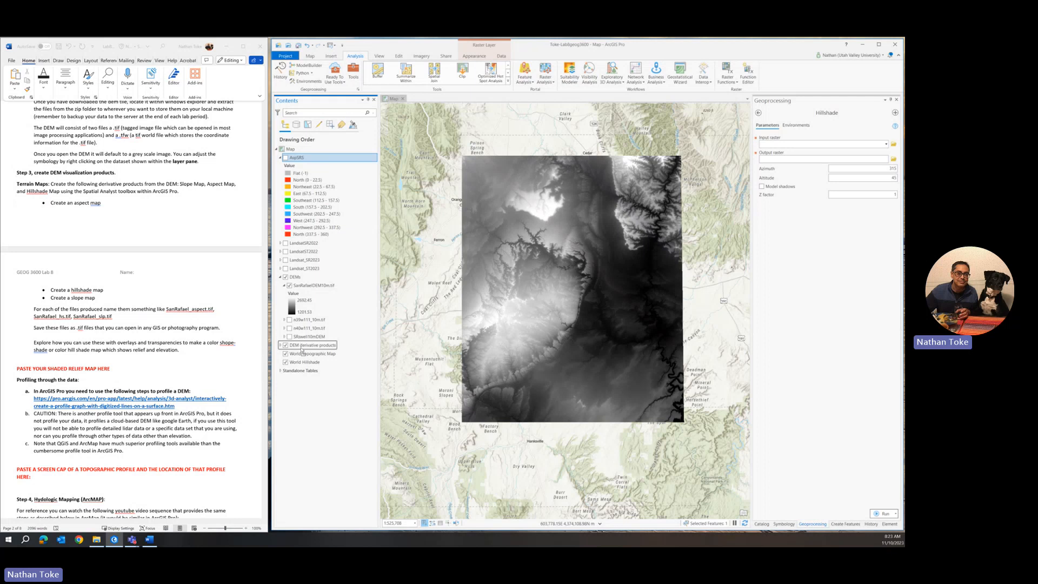
Step: Move AspSRS into DEM derivative products and collapse the Watershed and HillSha_tif1 legends
left_click_drag(301, 351, 301, 348)
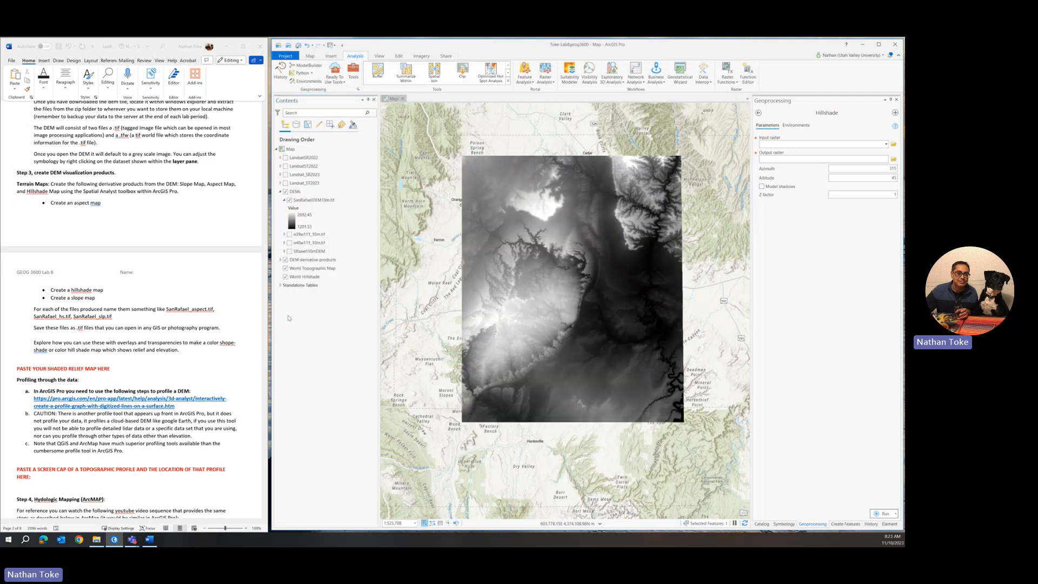
left_click(281, 260)
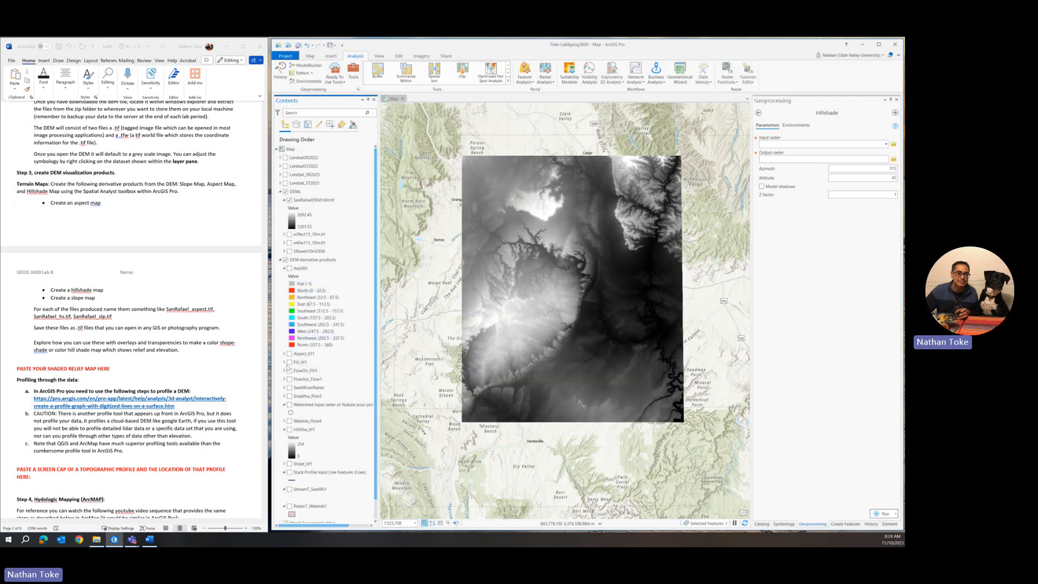
left_click(284, 405)
left_click(284, 405)
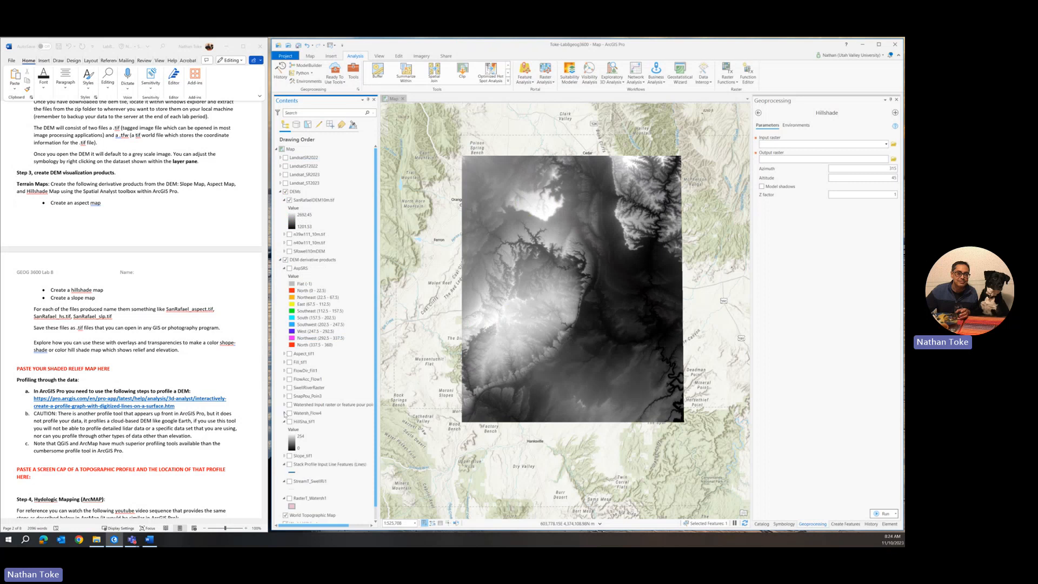
left_click(284, 422)
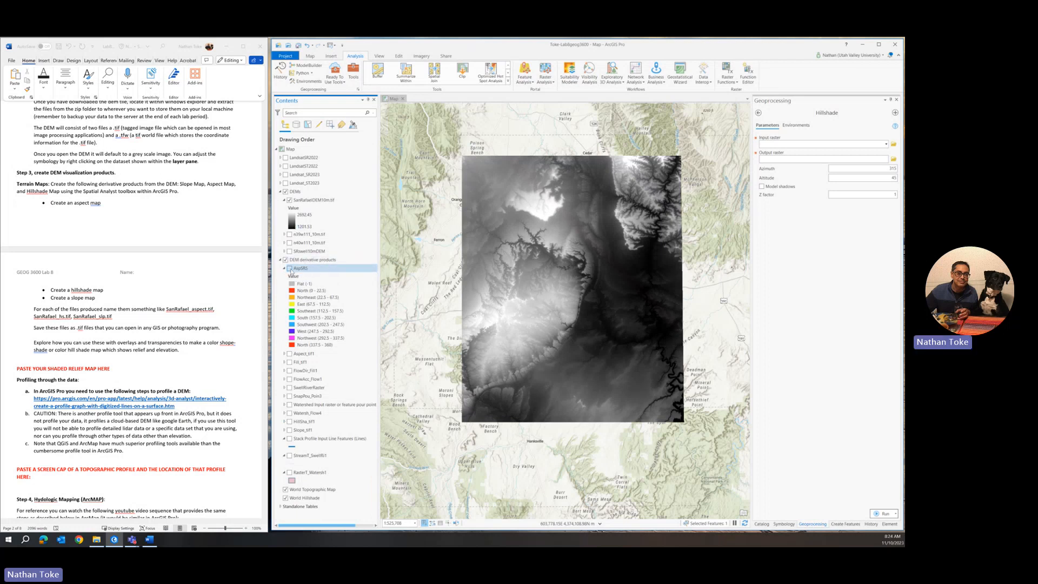
Step: Turn on AspSRS and hide the grey DEMs group to compare the aspect map
left_click(290, 269)
left_click(286, 260)
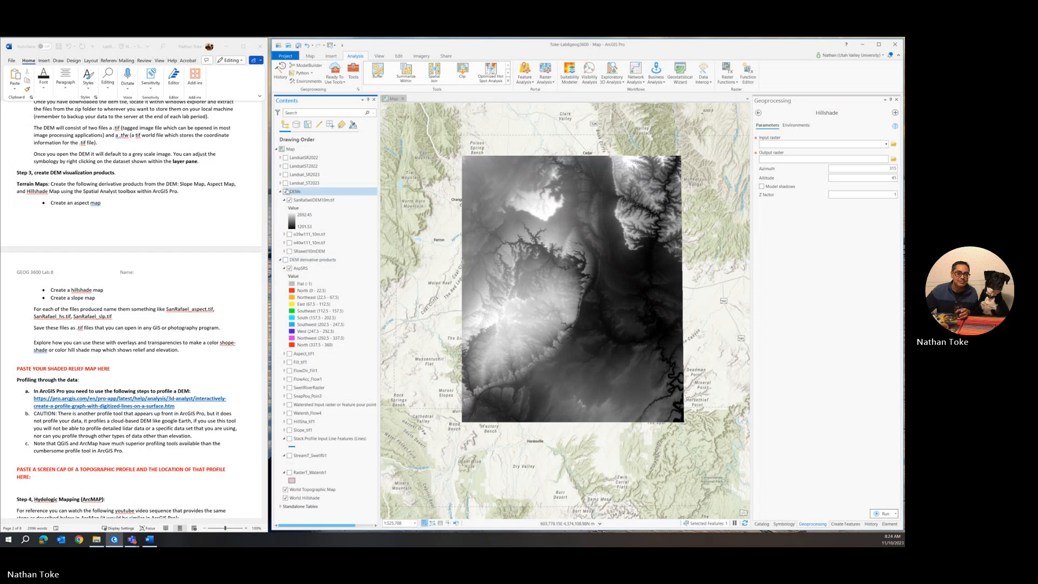
left_click(286, 192)
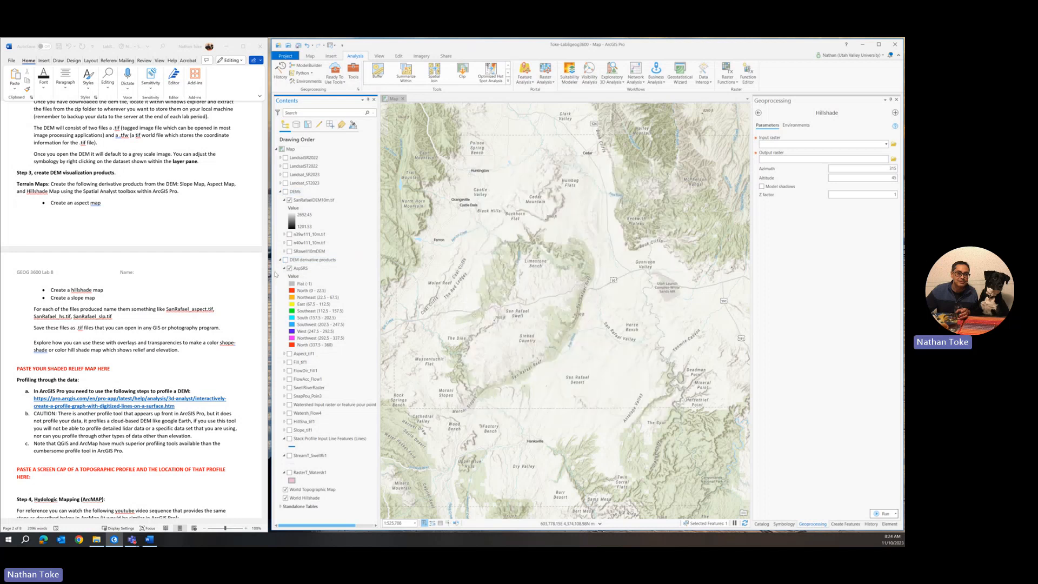
left_click(286, 260)
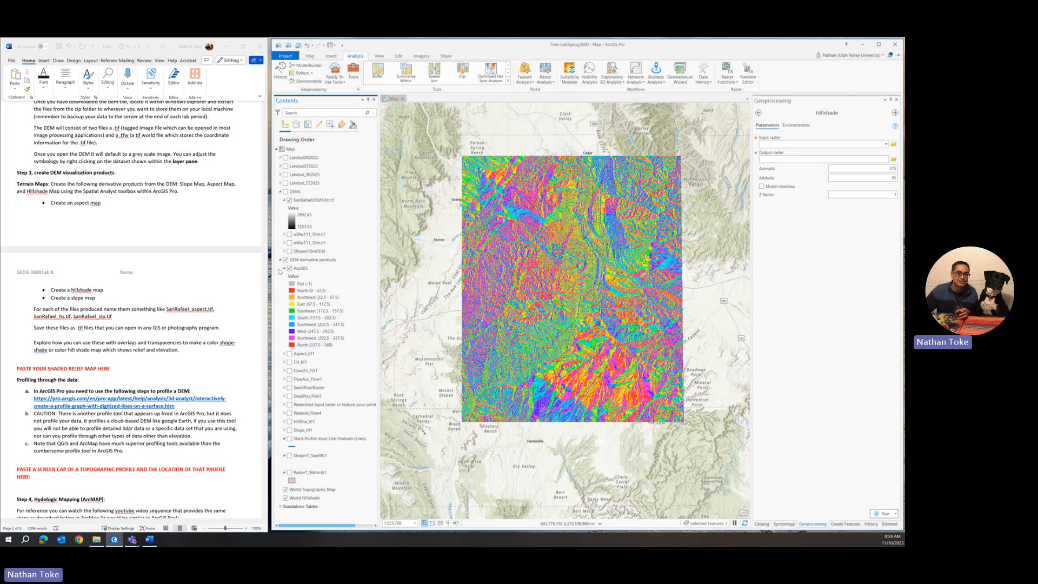
left_click(289, 268)
left_click(289, 268)
Step: Toggle the DEM derivative products group and turn the grey DEMs layer back on
left_click(281, 260)
left_click(285, 260)
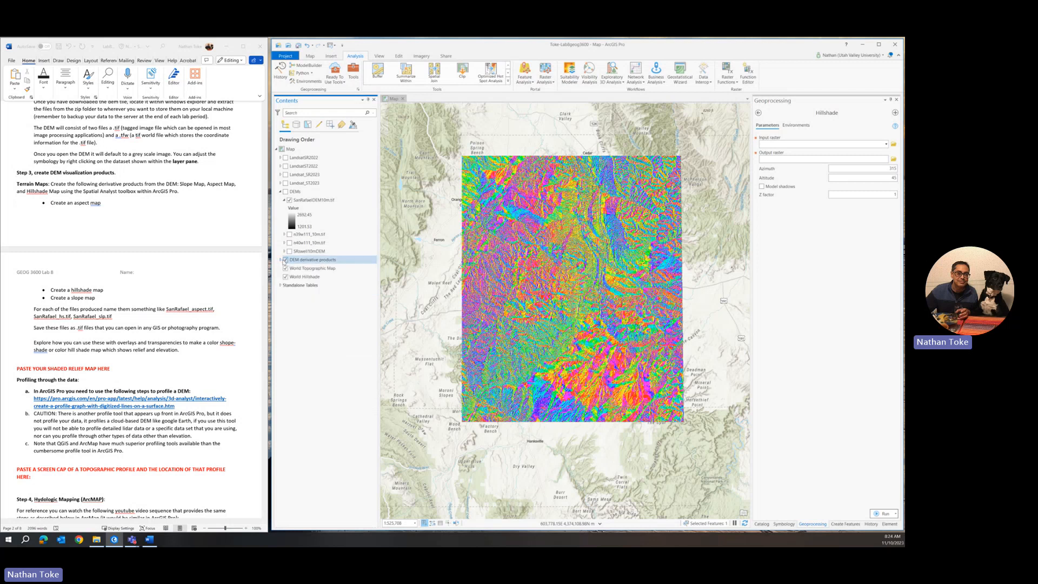
left_click(286, 260)
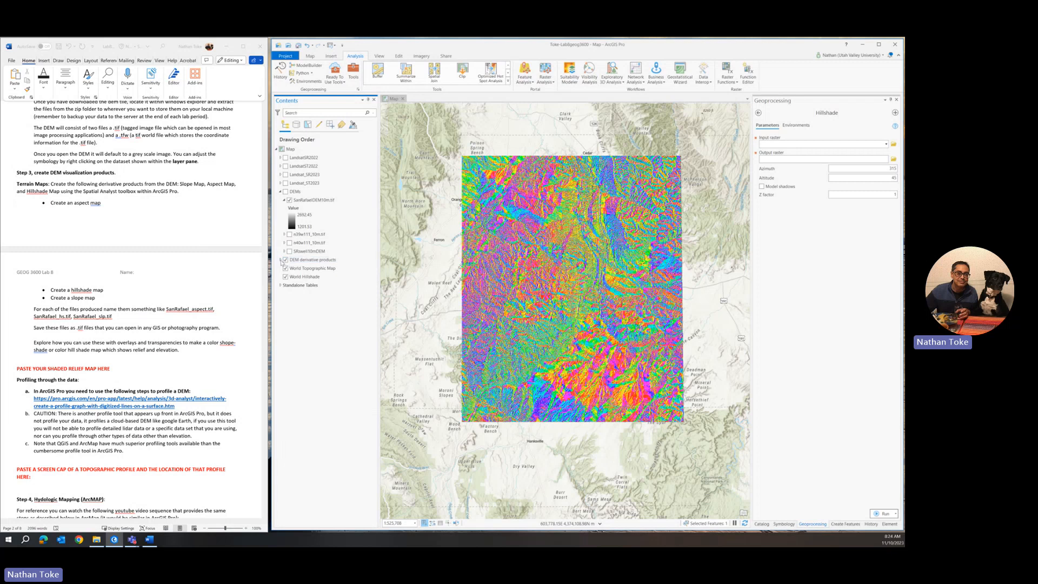
left_click(280, 260)
left_click(294, 192)
left_click(285, 191)
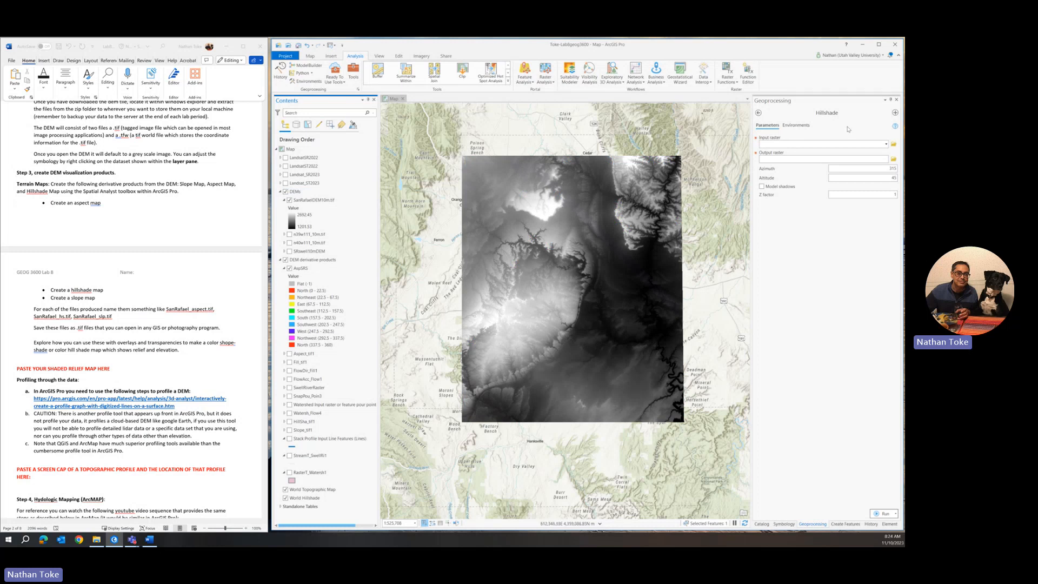
Step: Run Hillshade on DEMs\SanRafaelDEM10m.tif, keeping the output name HillSha_SanR1
left_click(886, 144)
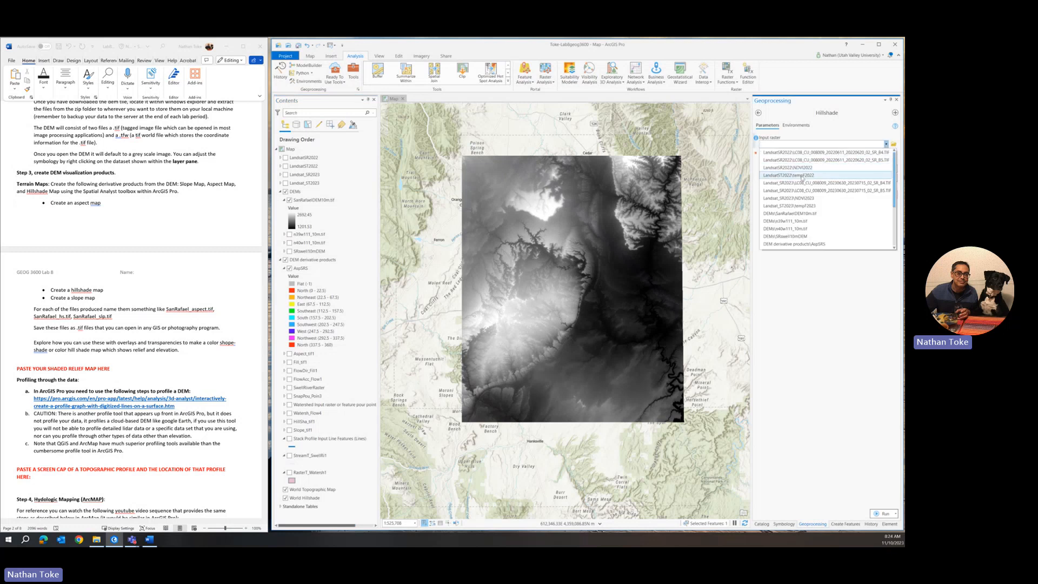
left_click(796, 216)
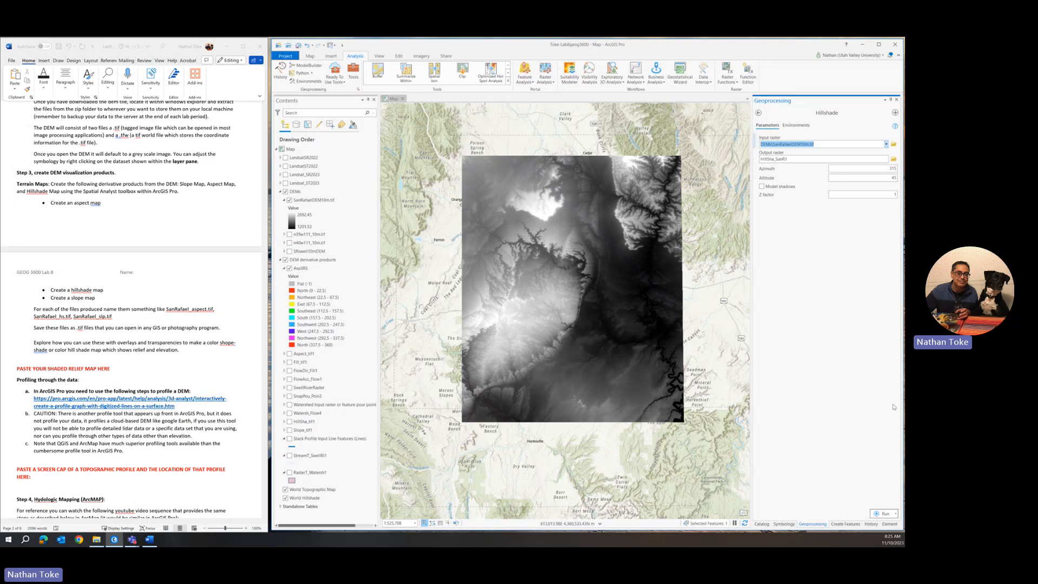
left_click(876, 511)
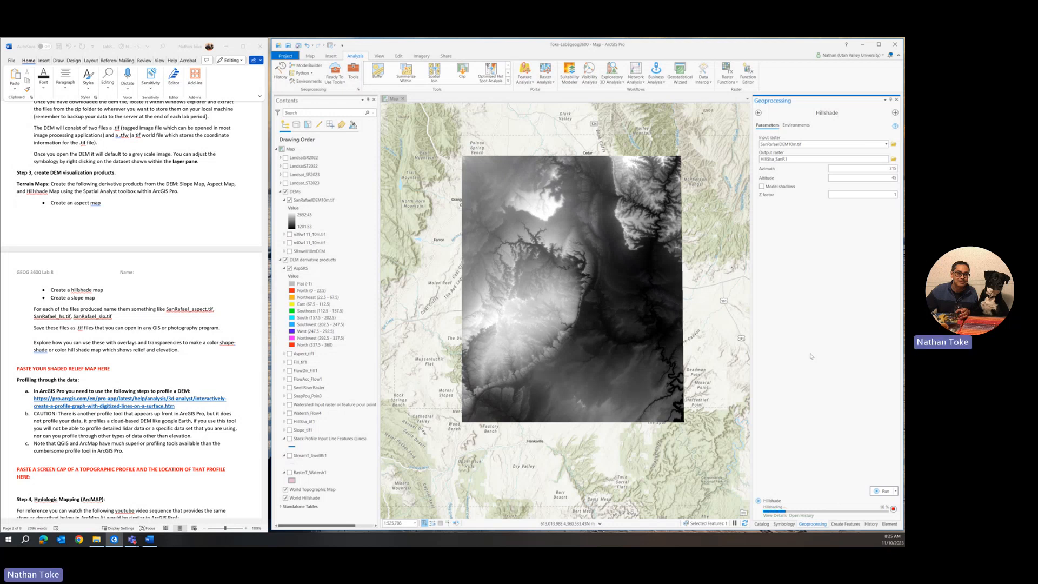
left_click(759, 112)
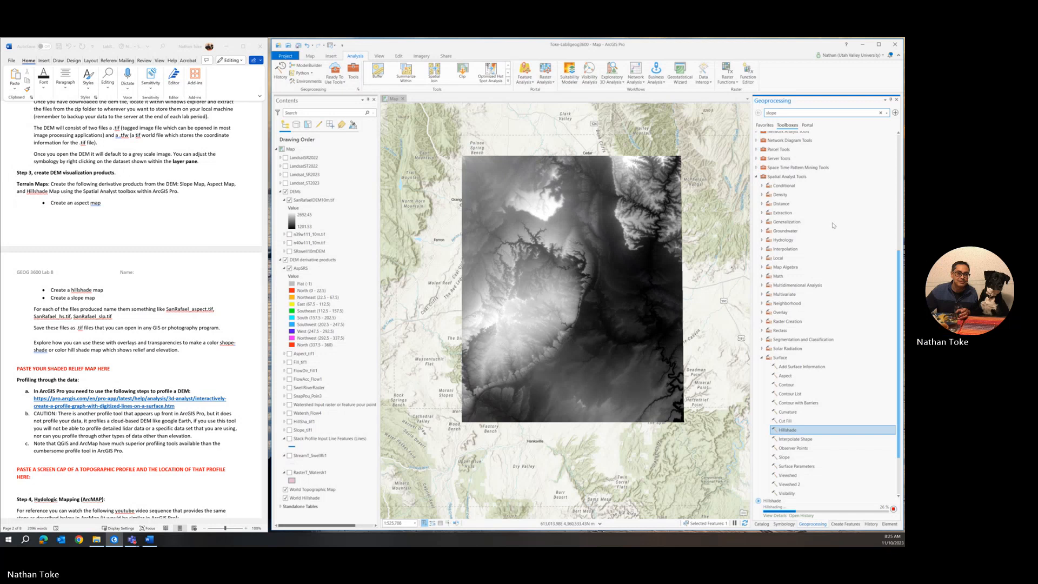
Step: Run Slope on DEMs\SanRafaelDEM10m.tif in degrees, with output Slope_SanRaf1
left_click(763, 357)
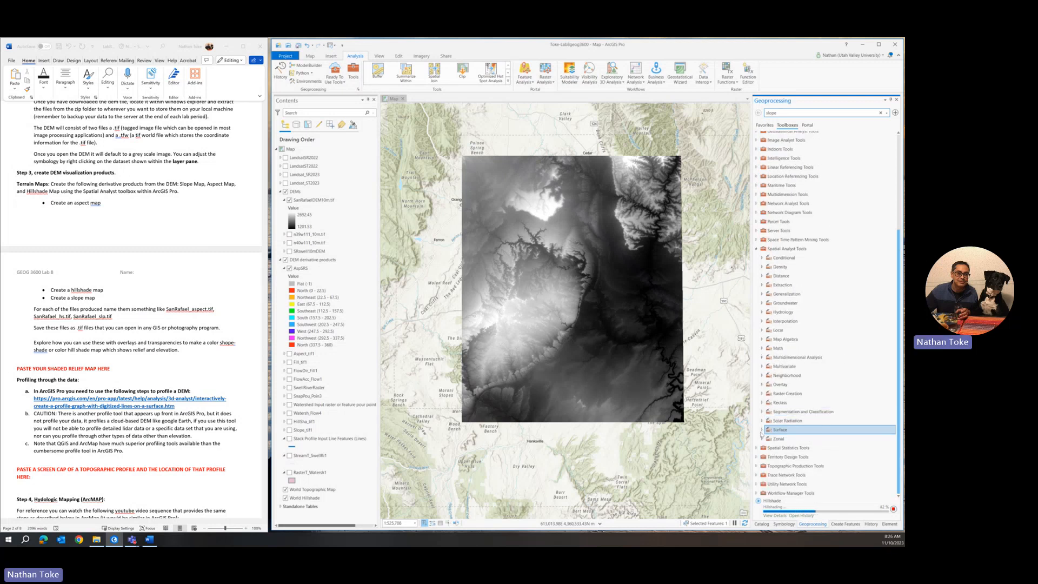
left_click(763, 430)
scroll(770, 428, "down", 4)
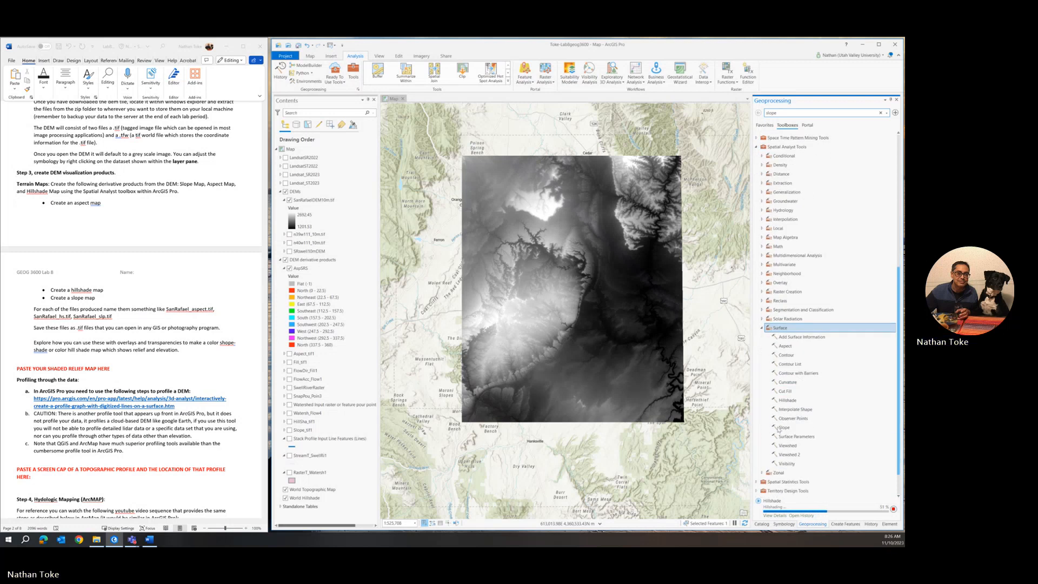
left_click(779, 430)
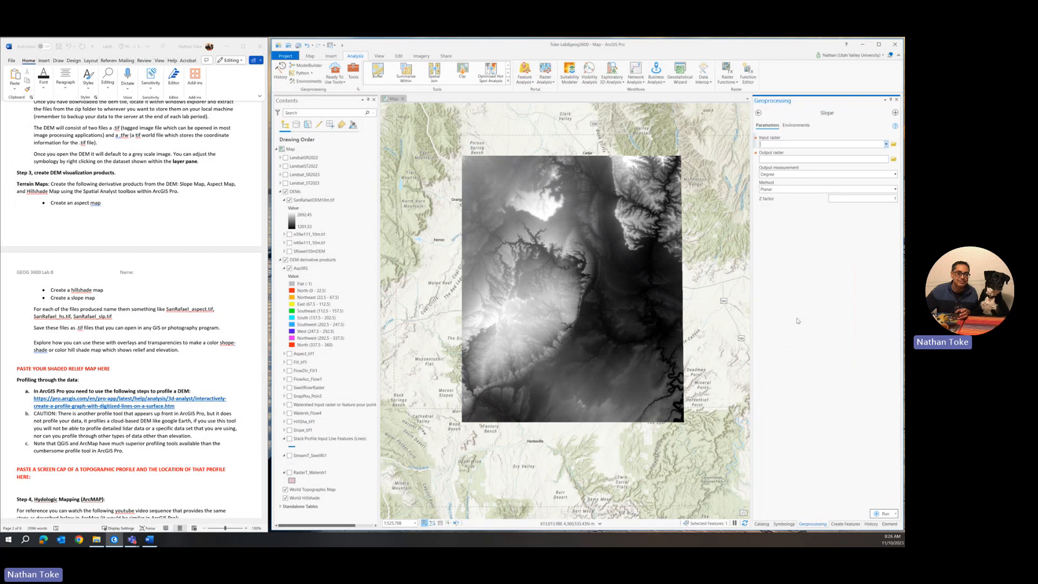
left_click(886, 144)
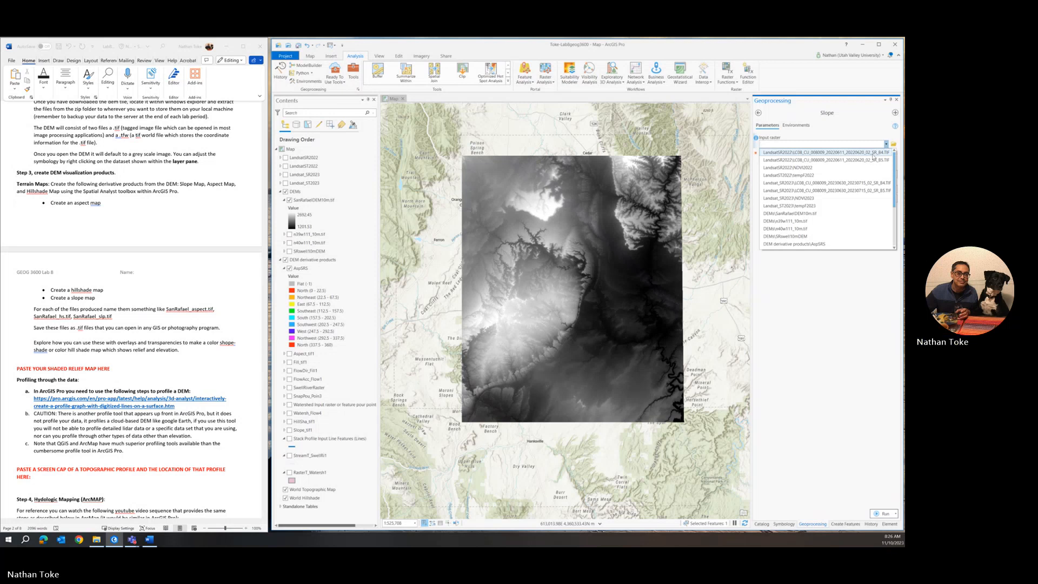
left_click(799, 214)
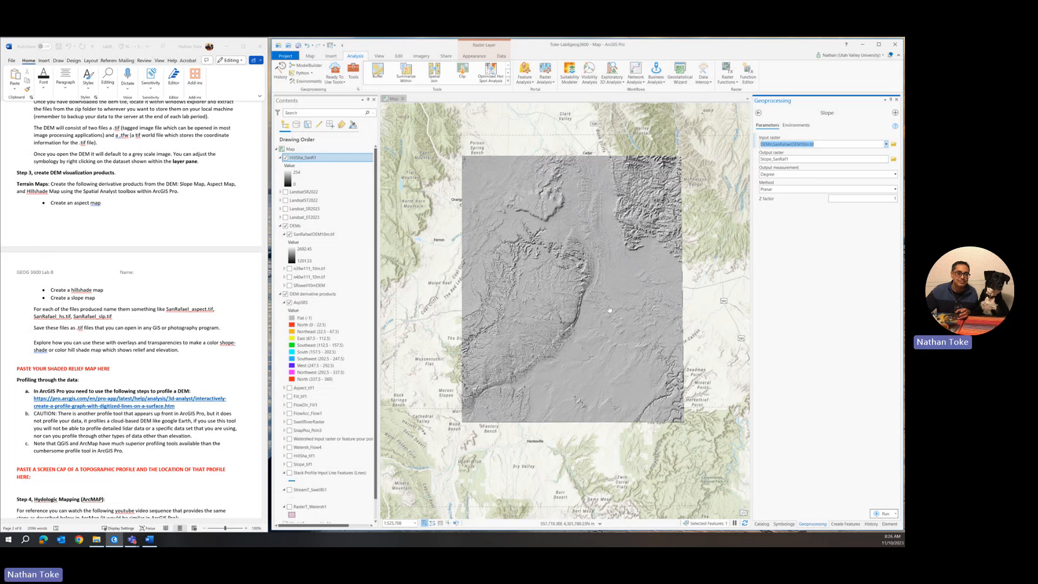
scroll(578, 308, "up", 5)
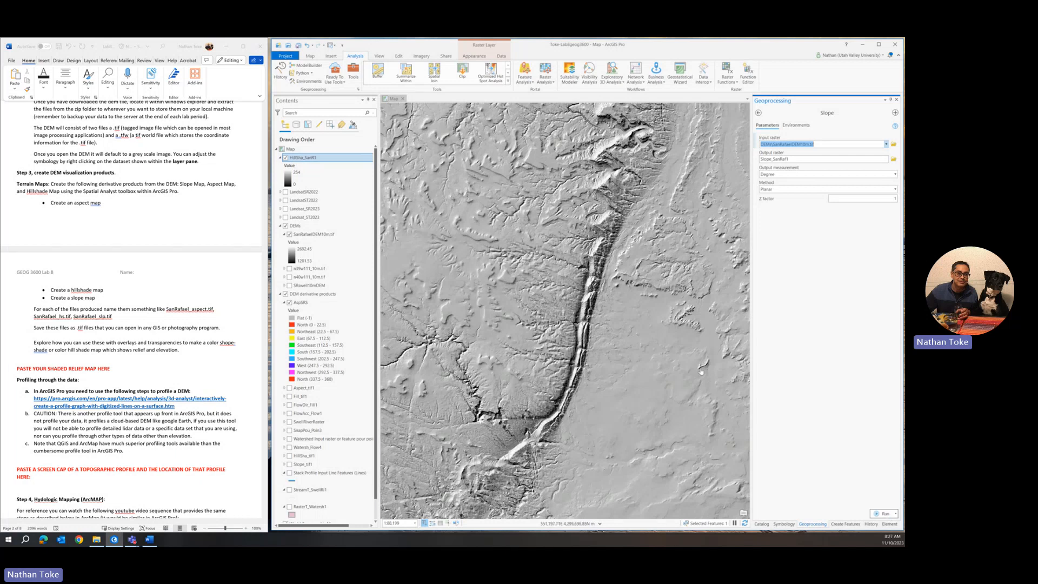
left_click(879, 513)
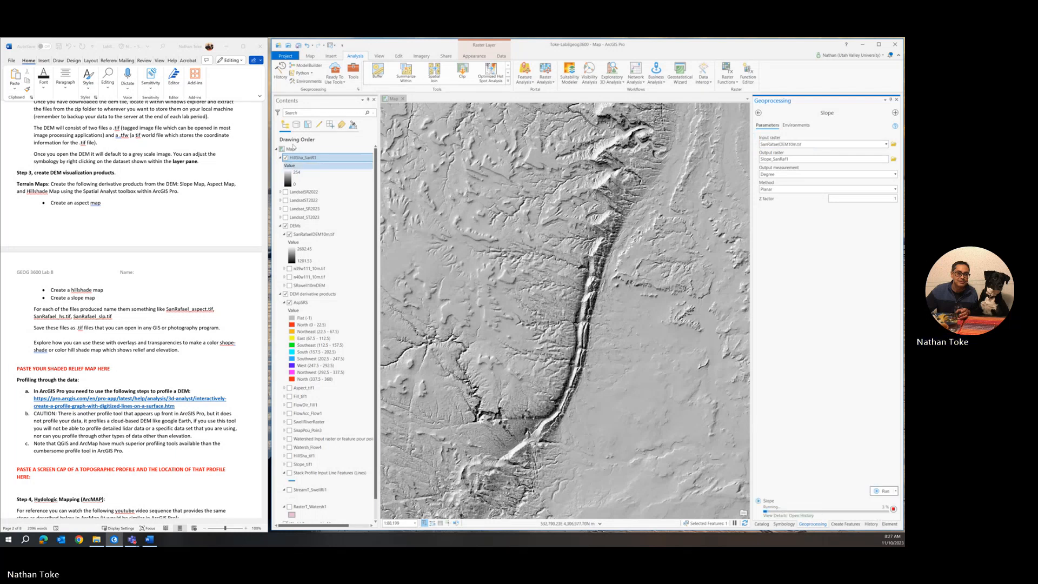
Step: Give HillSha_SanR1 a Standard Deviation stretch, hide Slope_SanRaf1, and reselect the hillshade layer
right_click(313, 156)
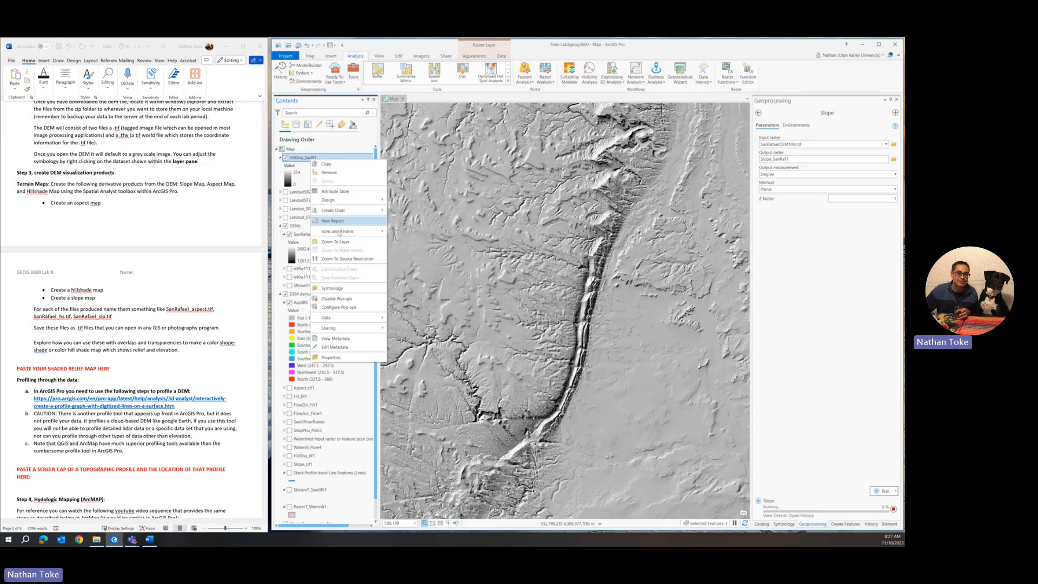
left_click(332, 288)
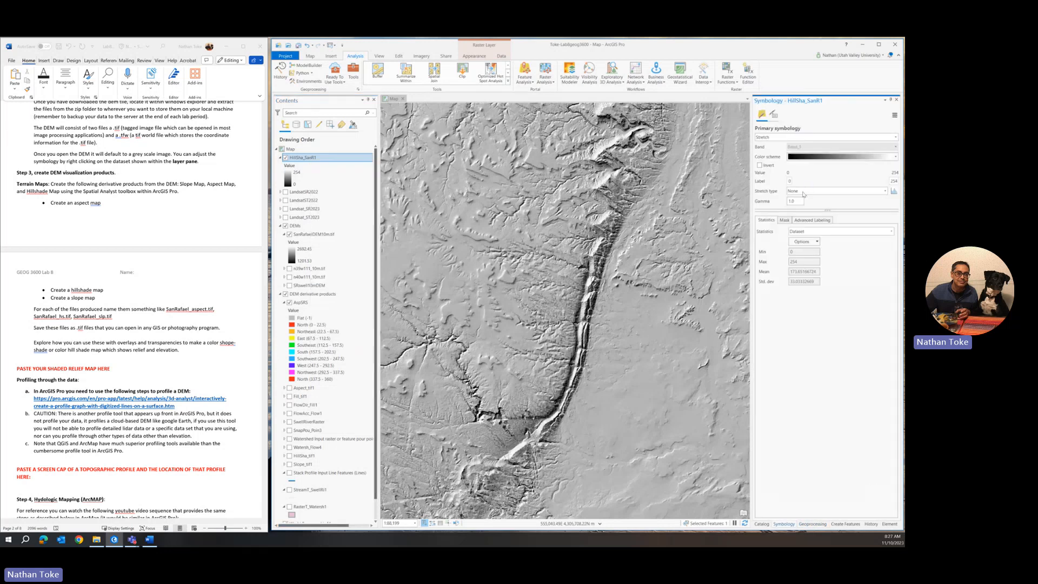
left_click(846, 192)
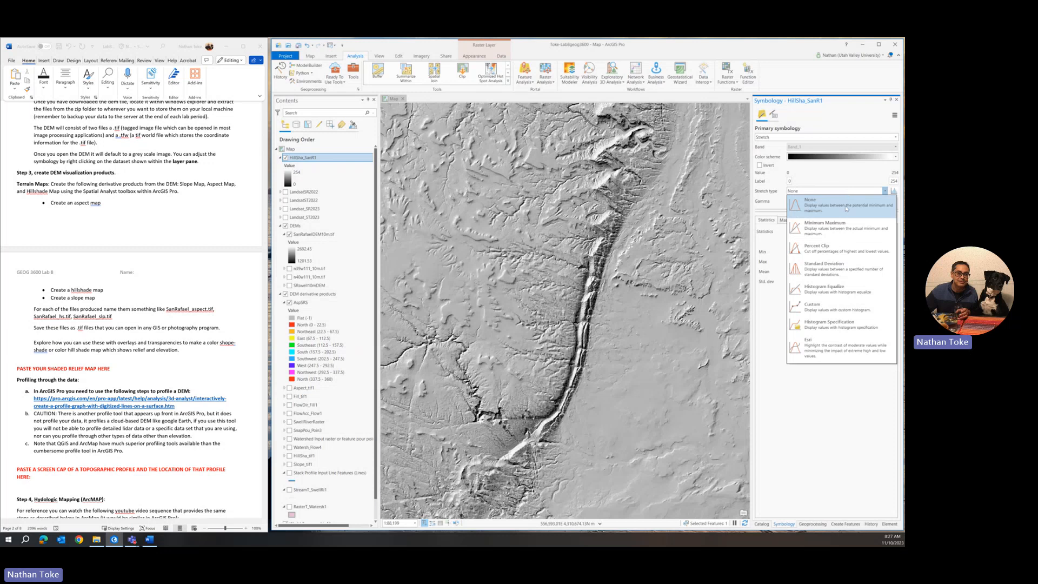
left_click(835, 268)
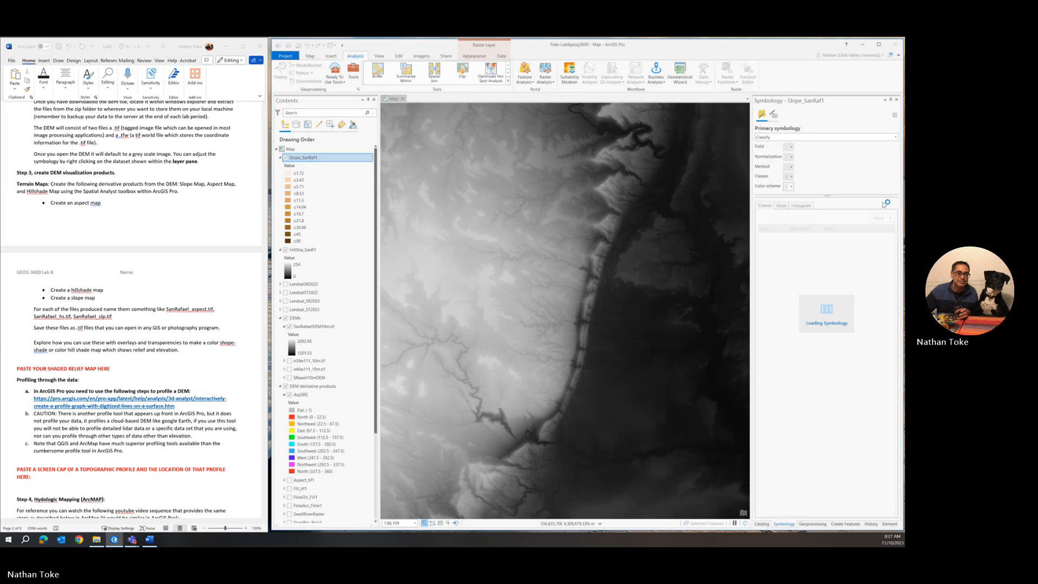
left_click(284, 158)
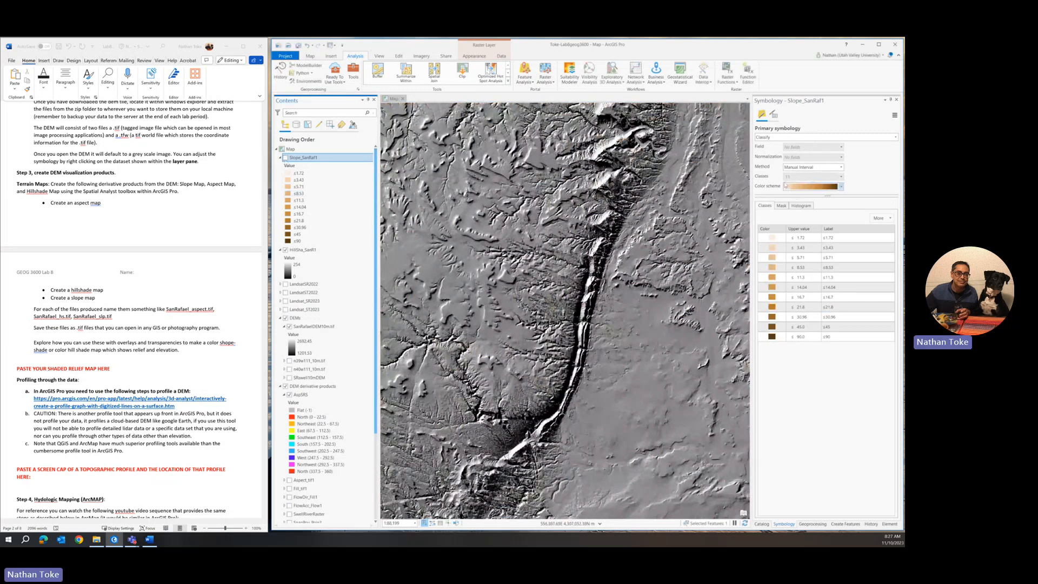
left_click(306, 251)
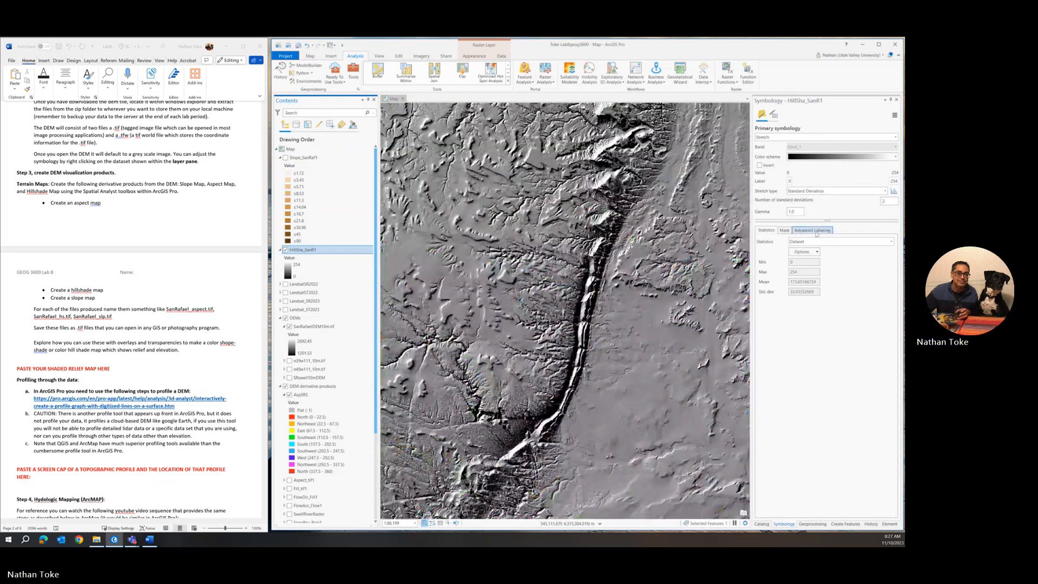
Step: Set the HillSha_SanR1 Standard Deviation stretch to 1, then to 3 standard deviations
left_click(286, 387)
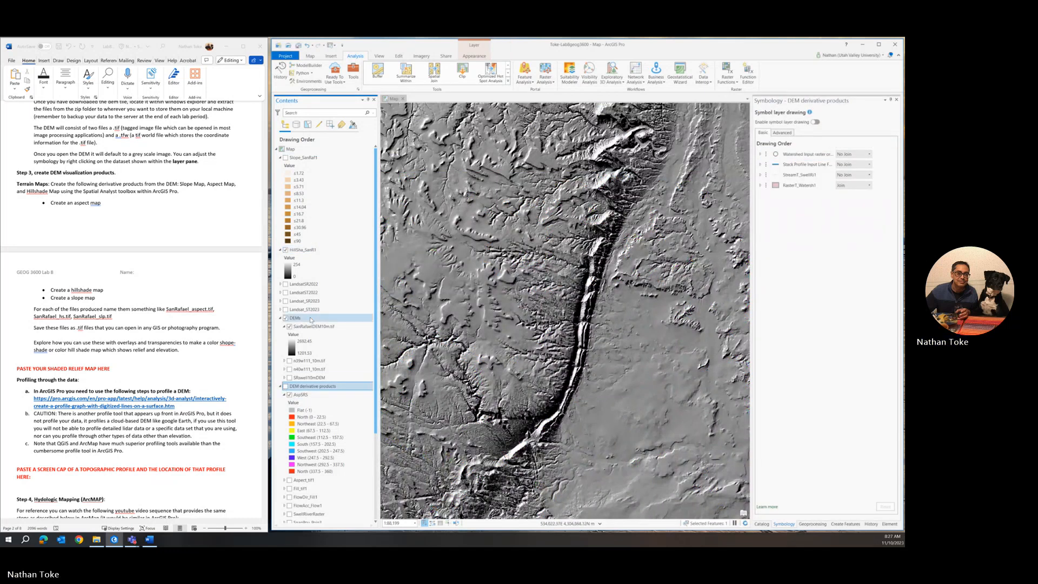
left_click(302, 249)
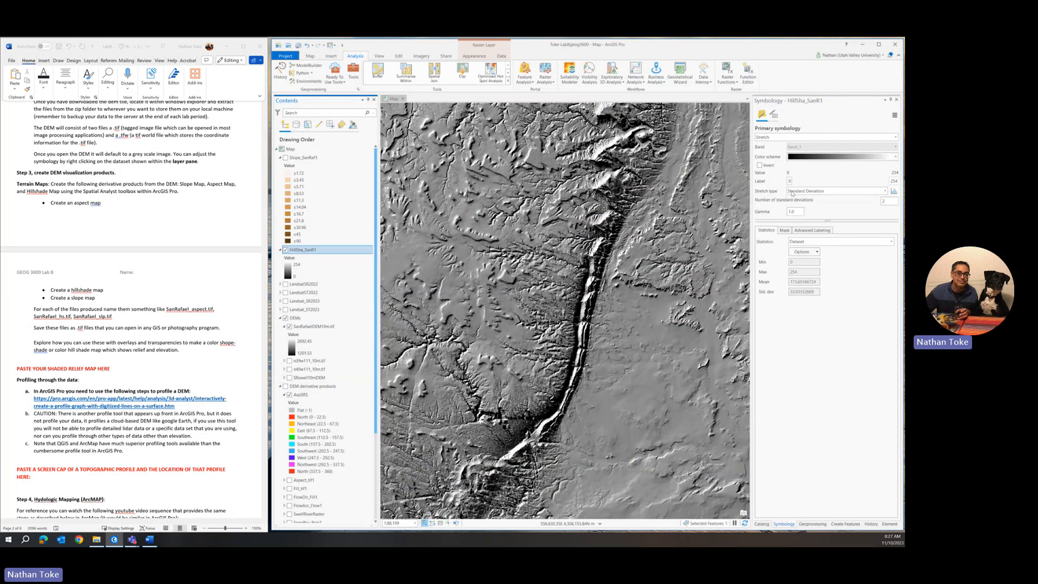
double_click(885, 201)
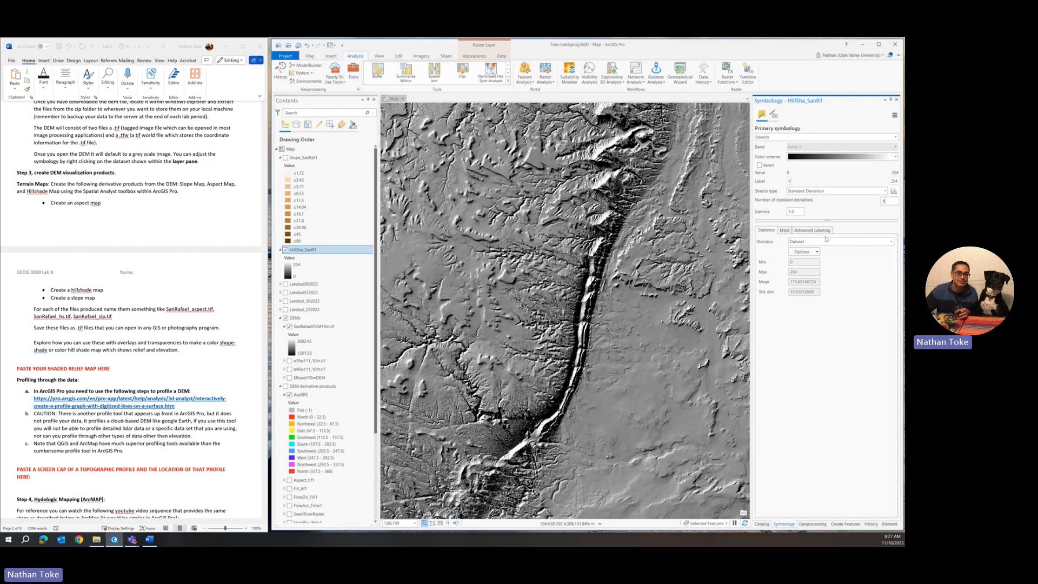
key("Return")
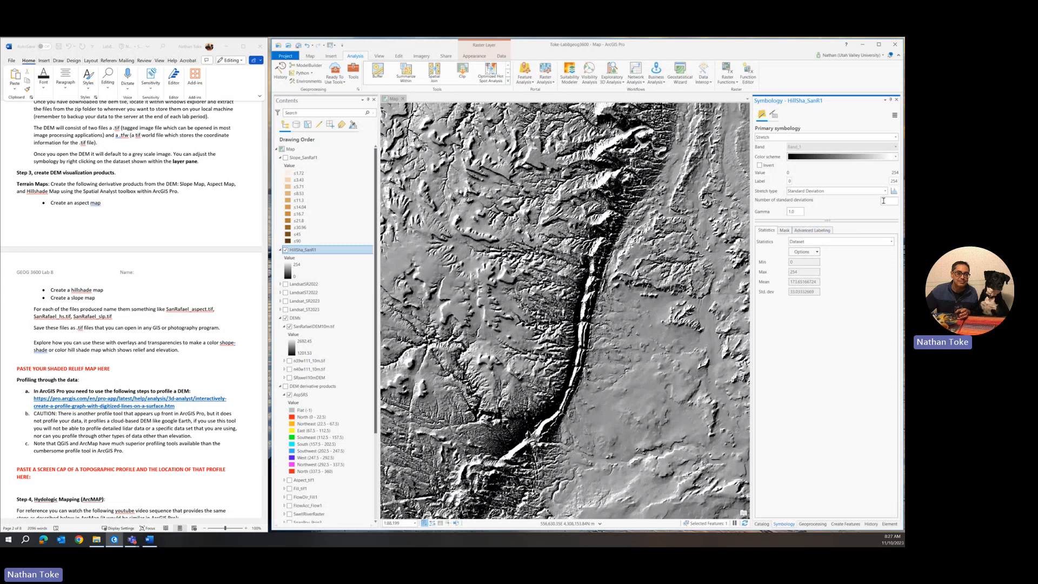
left_click_drag(883, 201, 879, 202)
type("3")
key("Return")
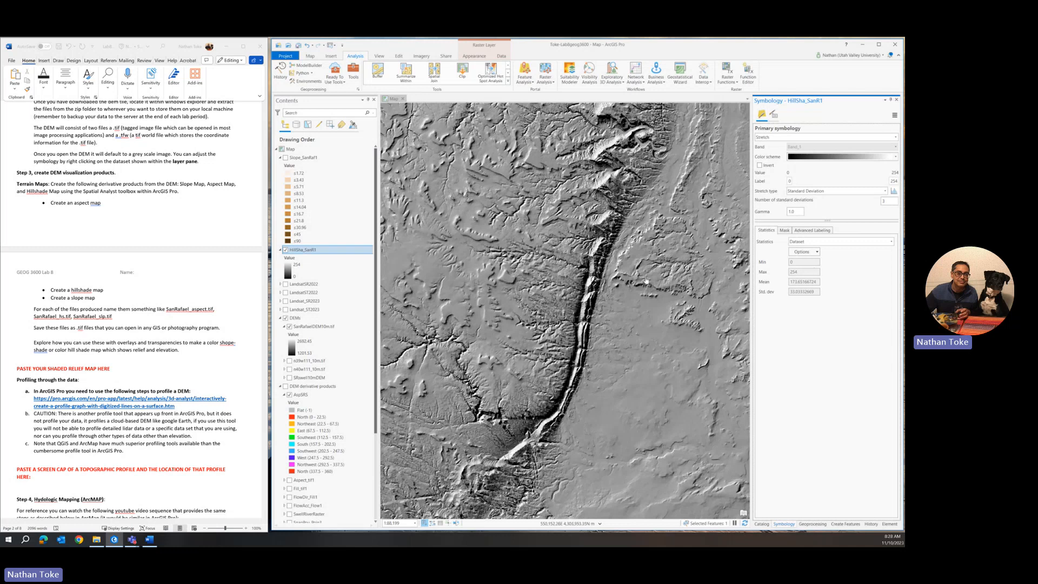
scroll(647, 268, "down", 3)
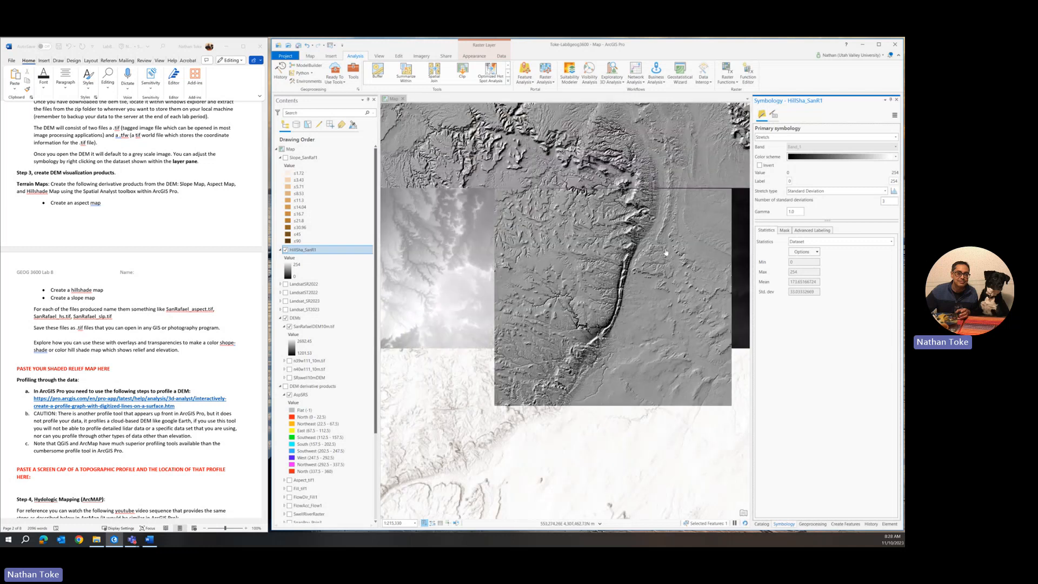
scroll(666, 253, "down", 3)
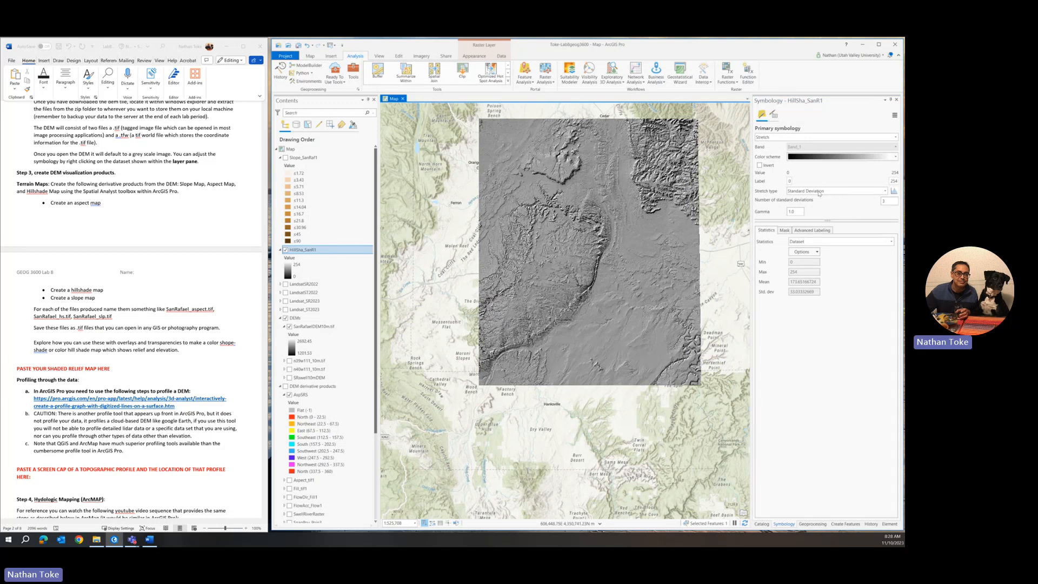
left_click(894, 191)
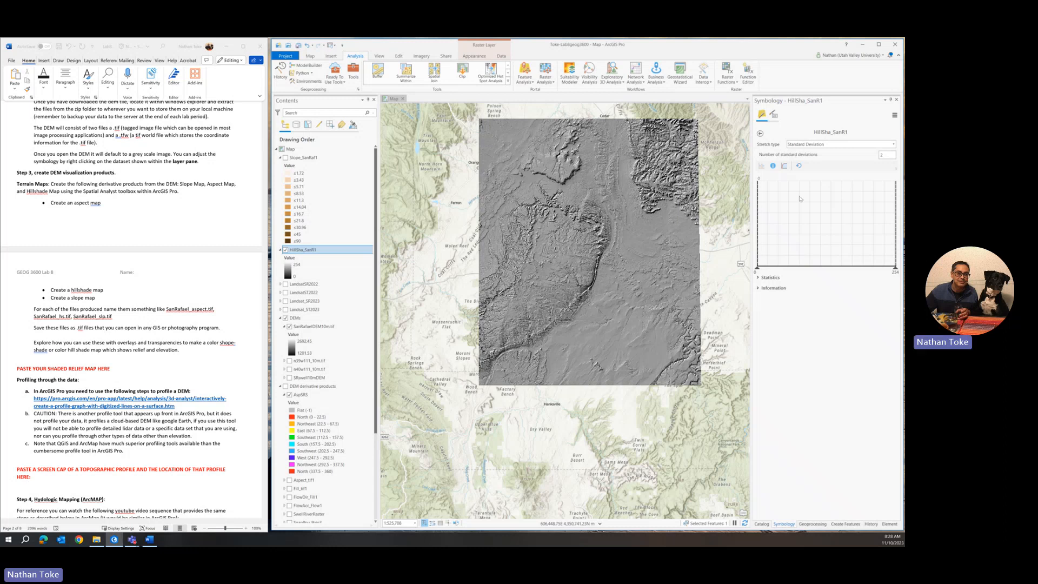
left_click(799, 166)
left_click(760, 134)
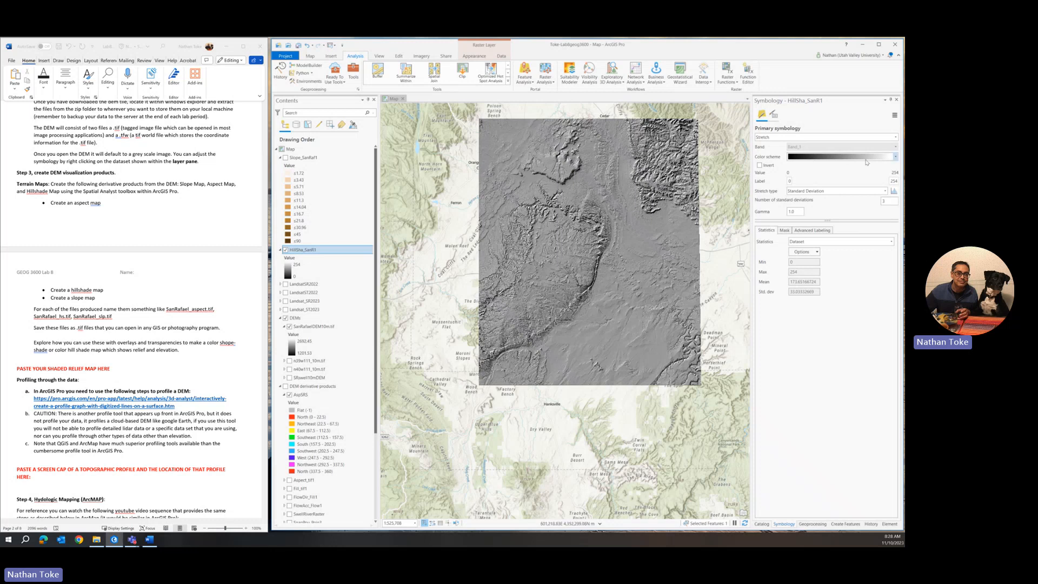
left_click(793, 161)
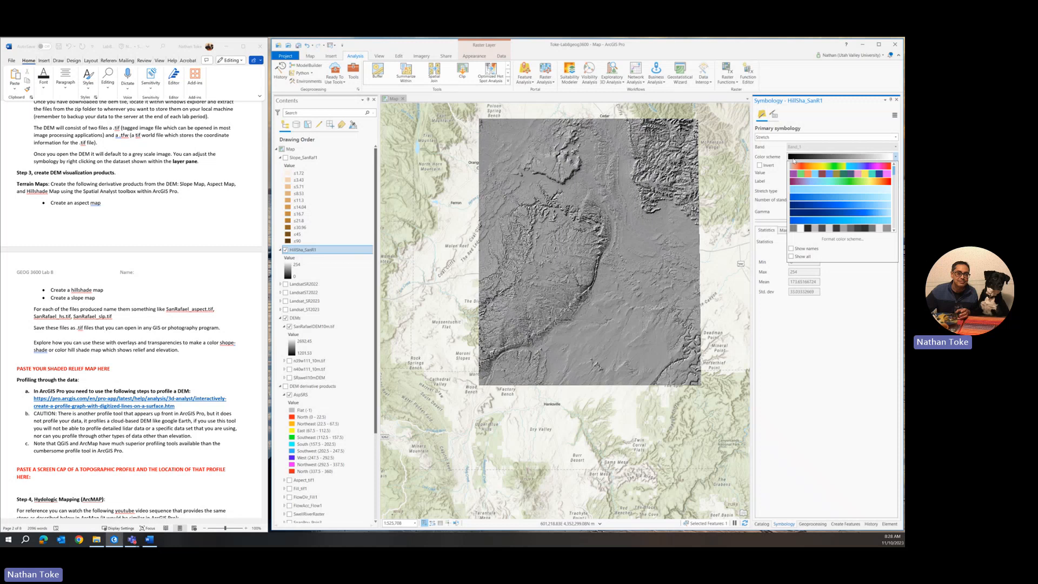
left_click(826, 351)
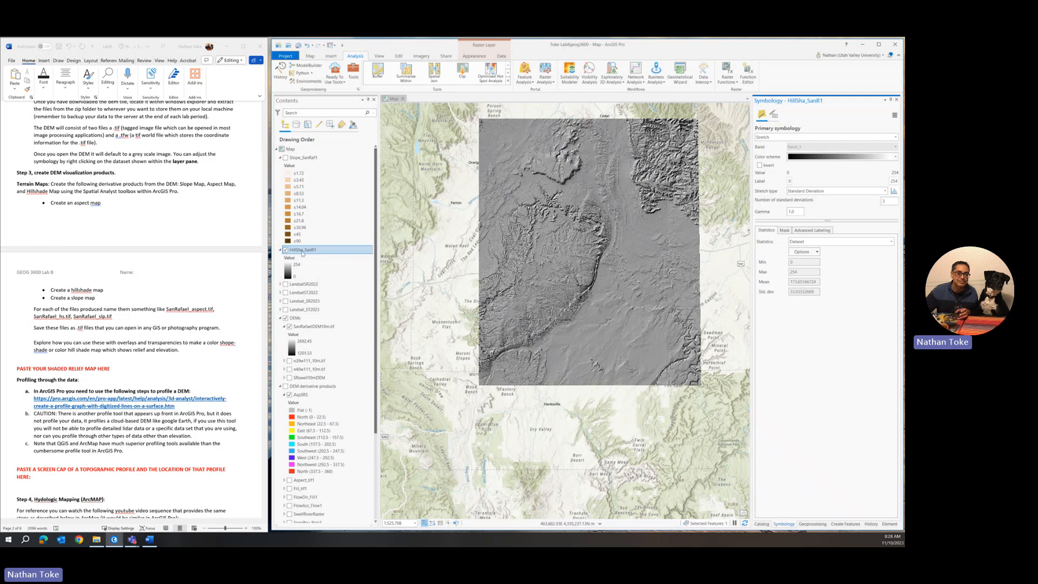
Step: Move HillSha_SanR1 into DEM derivative products, show Slope_SanRaf1, and apply a multicoloured colour scheme
left_click_drag(302, 252, 319, 388)
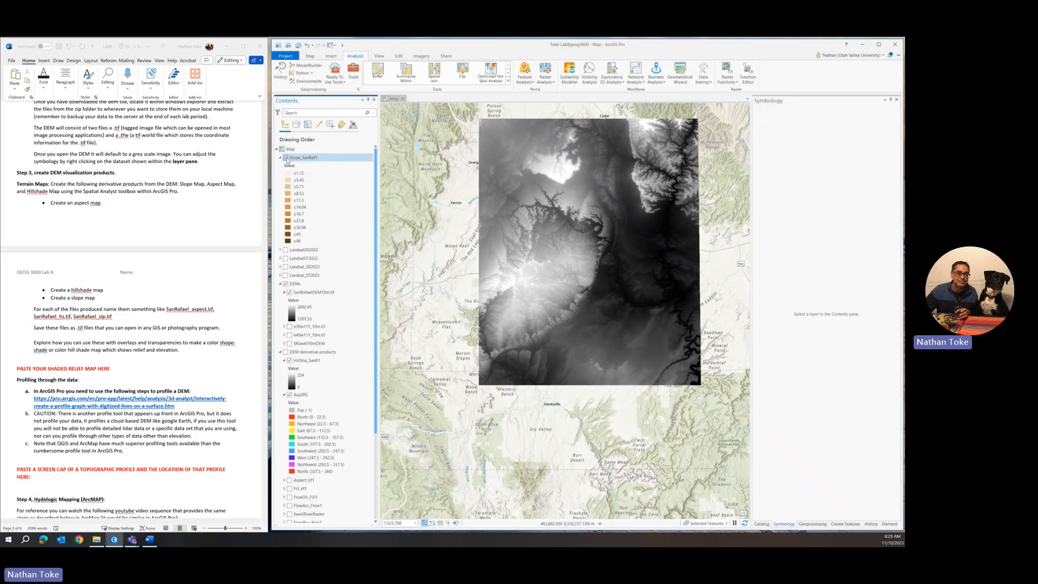
left_click(286, 158)
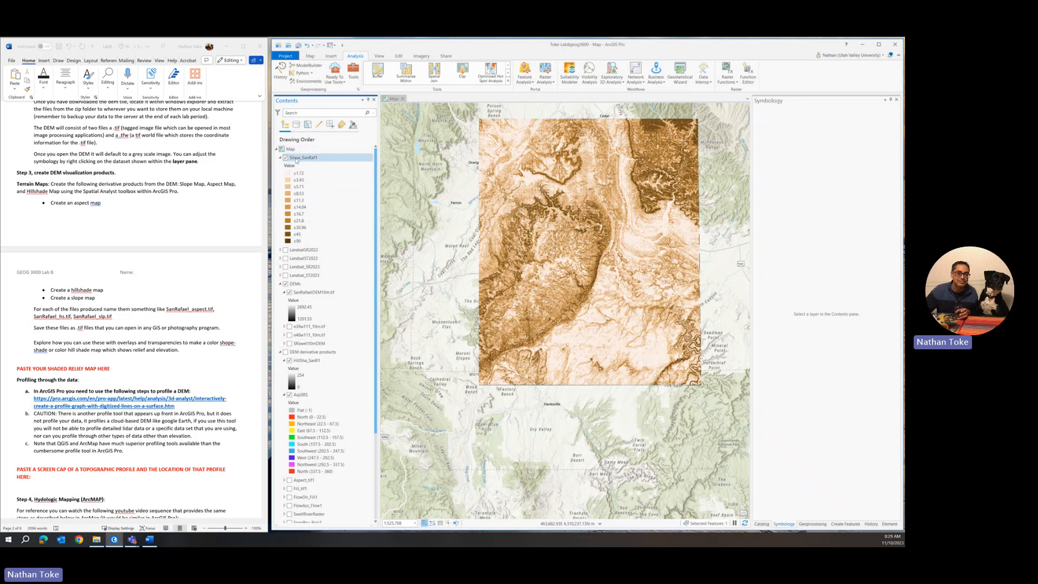
left_click(296, 159)
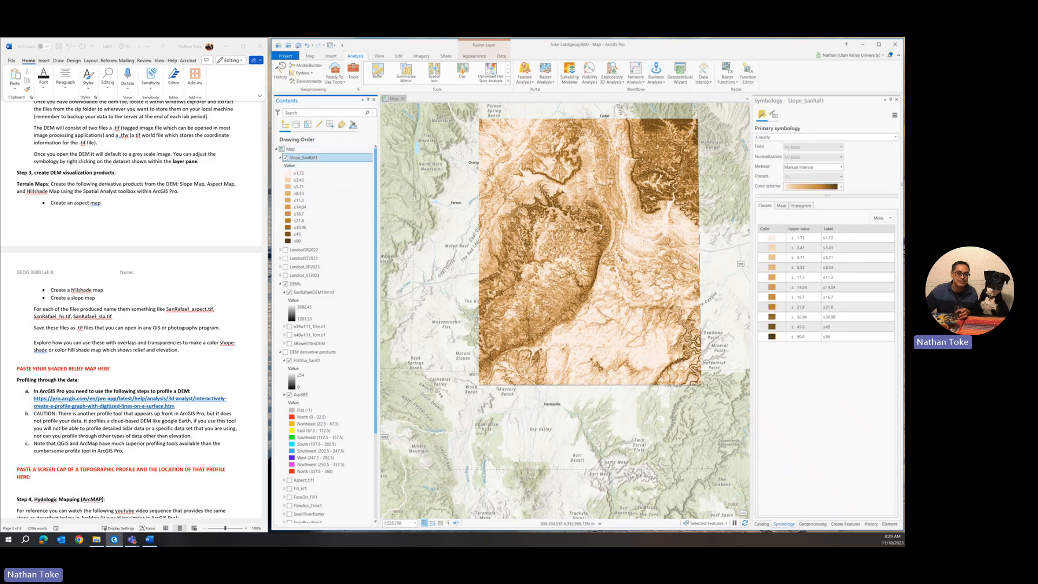
left_click(841, 187)
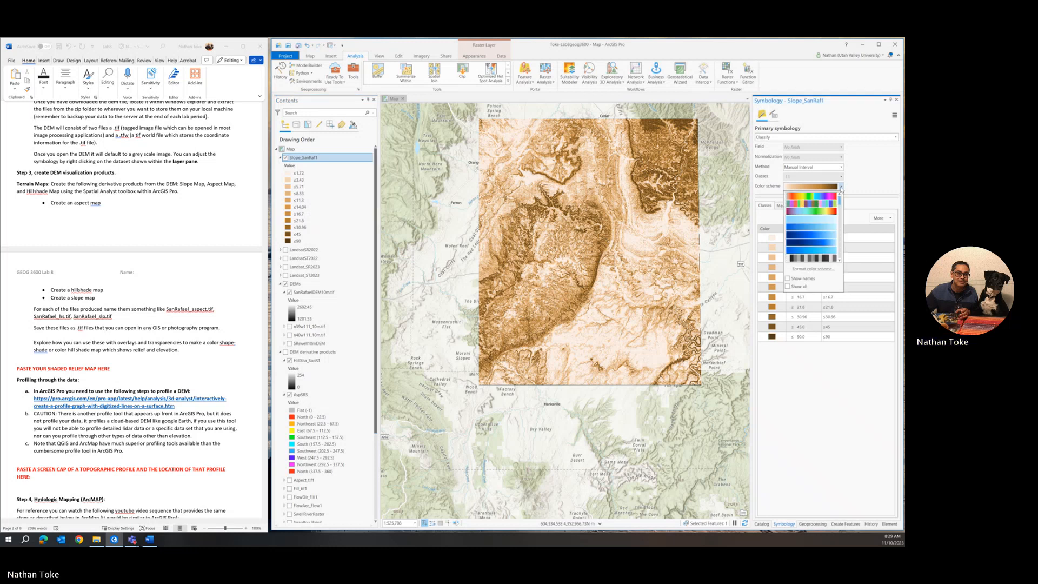
left_click(831, 213)
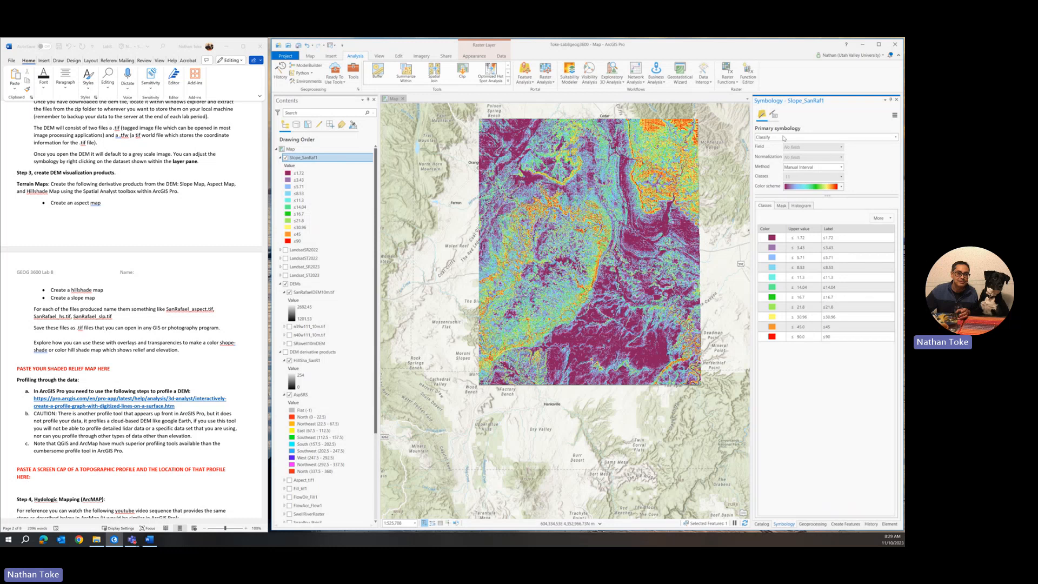
left_click(783, 138)
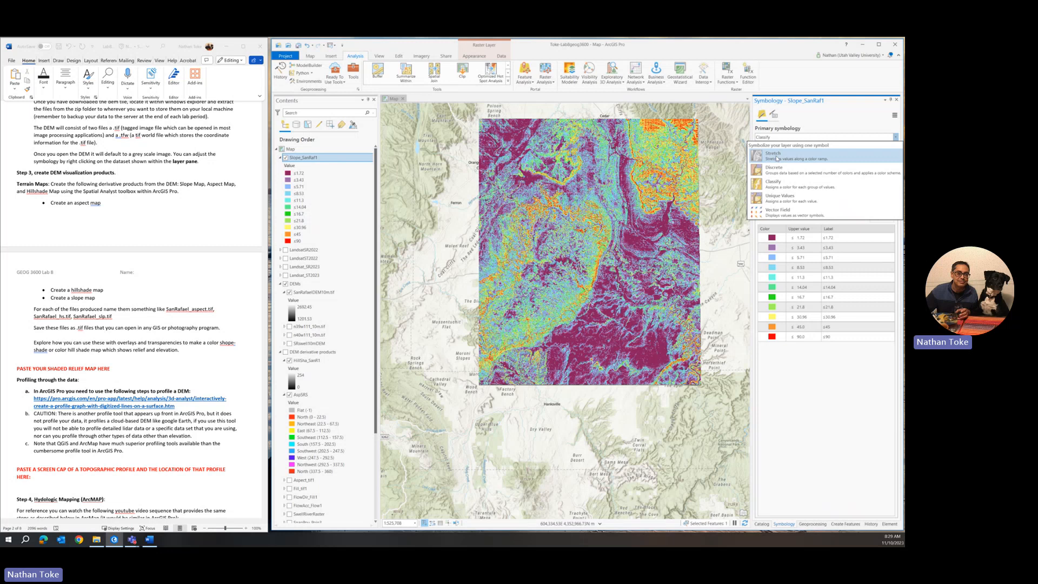
Step: Symbolise Slope_SanRaf1 as an inverted grayscale Standard Deviation stretch spanning 0–84.33 degrees
left_click(777, 158)
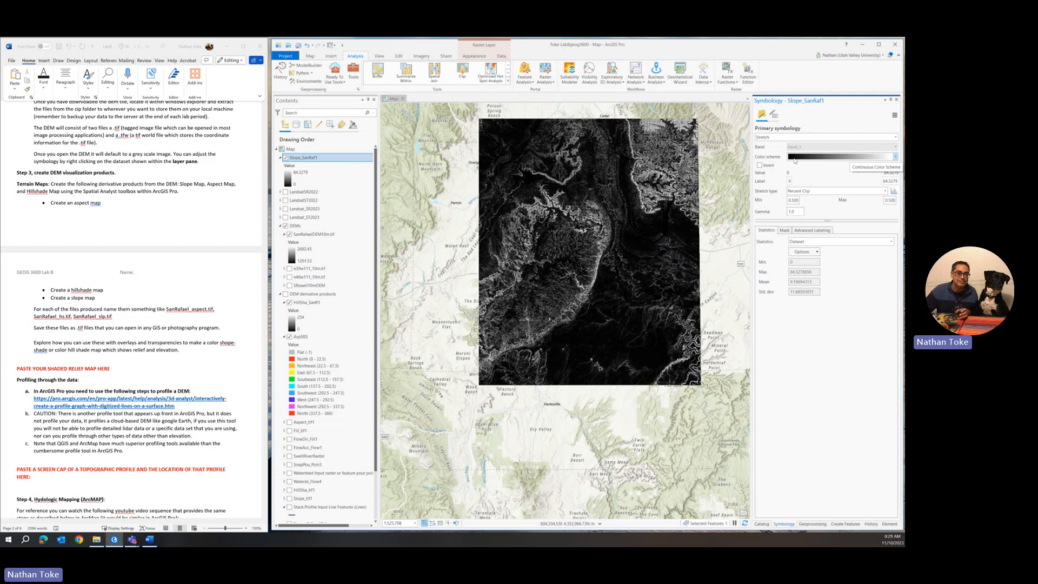
left_click(759, 165)
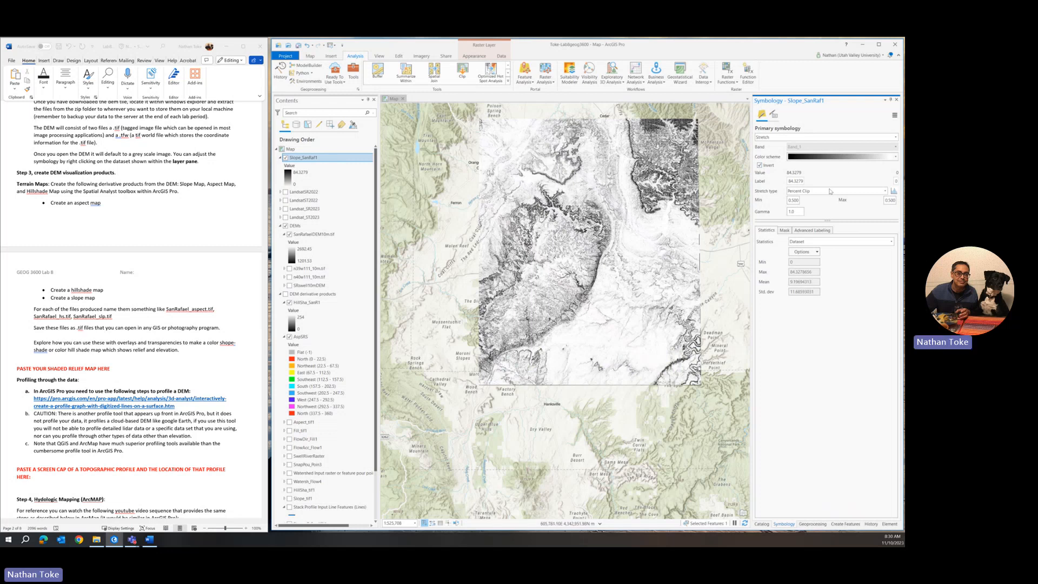
left_click(828, 191)
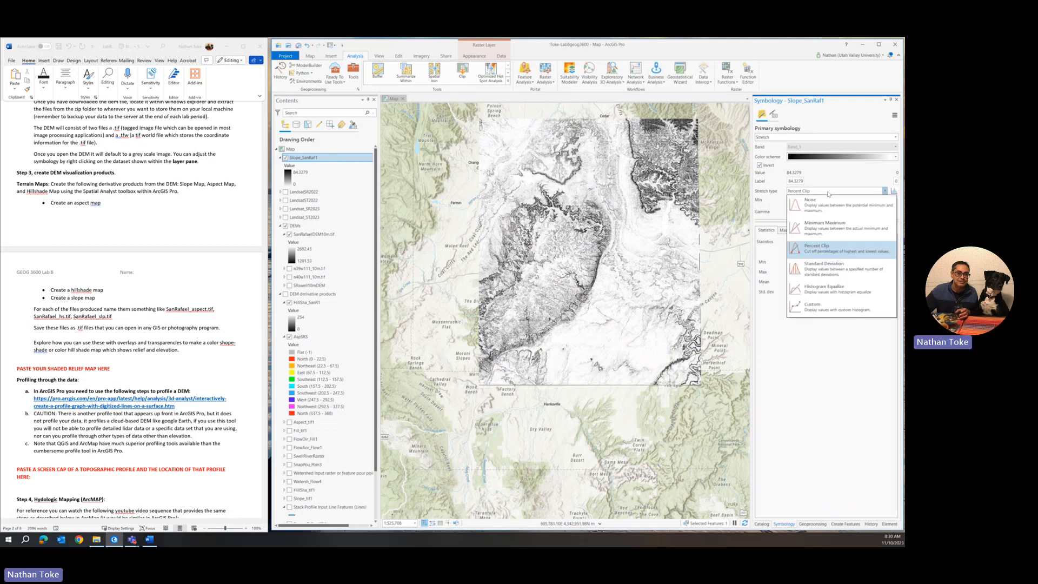
left_click(827, 270)
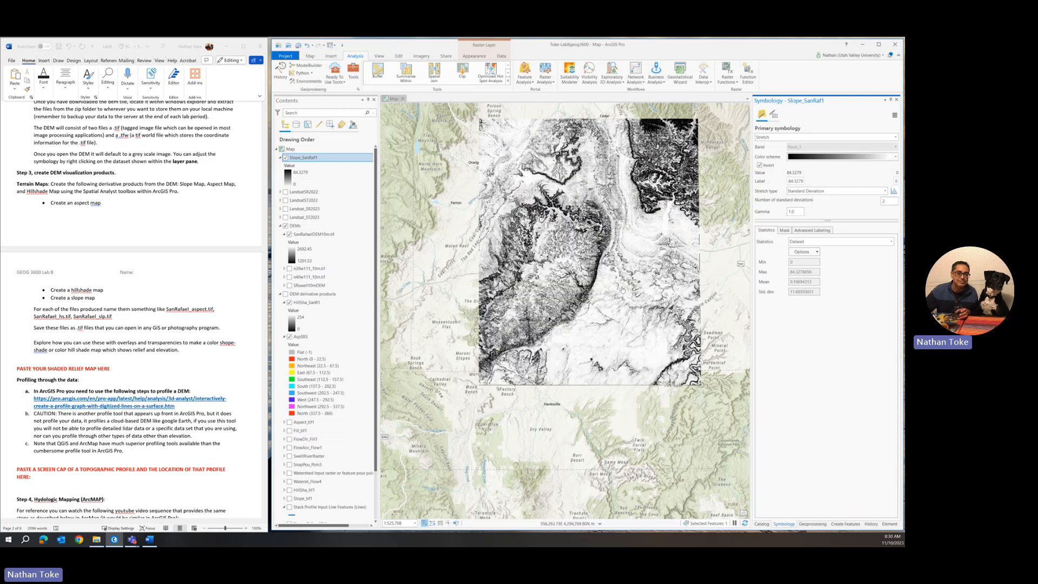
scroll(620, 317, "up", 5)
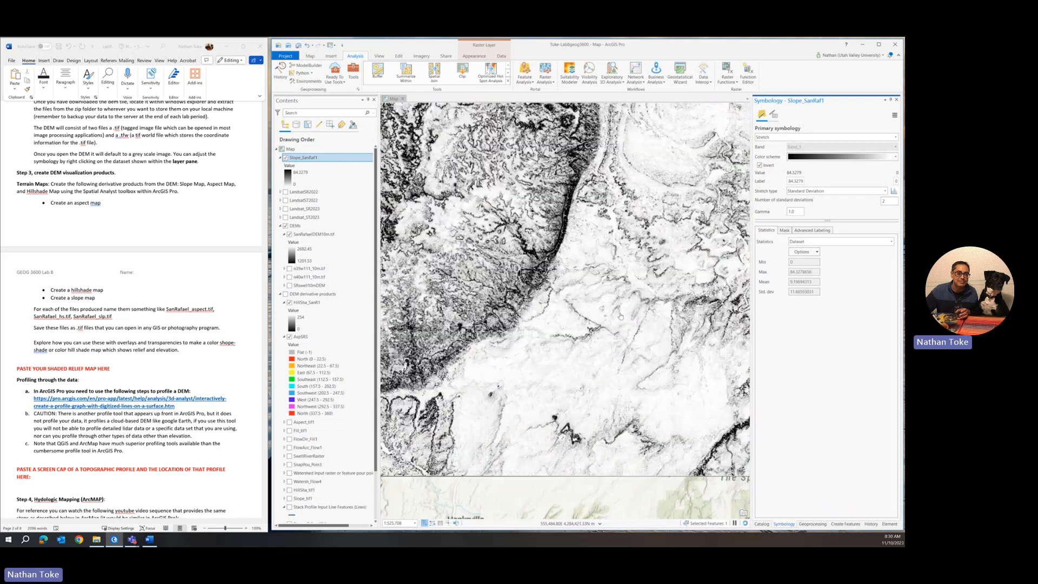
scroll(568, 191, "up", 2)
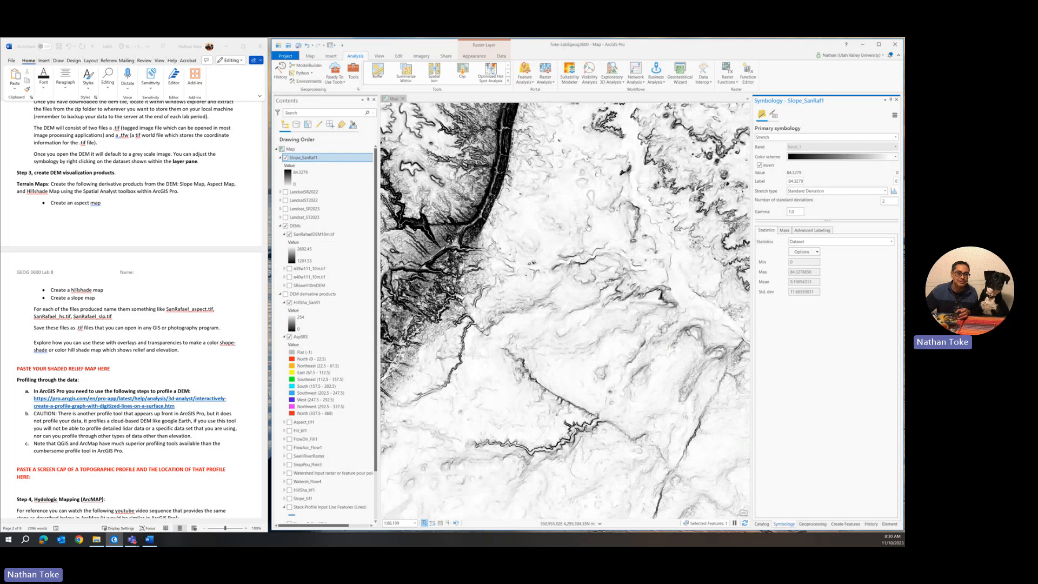
double_click(886, 201)
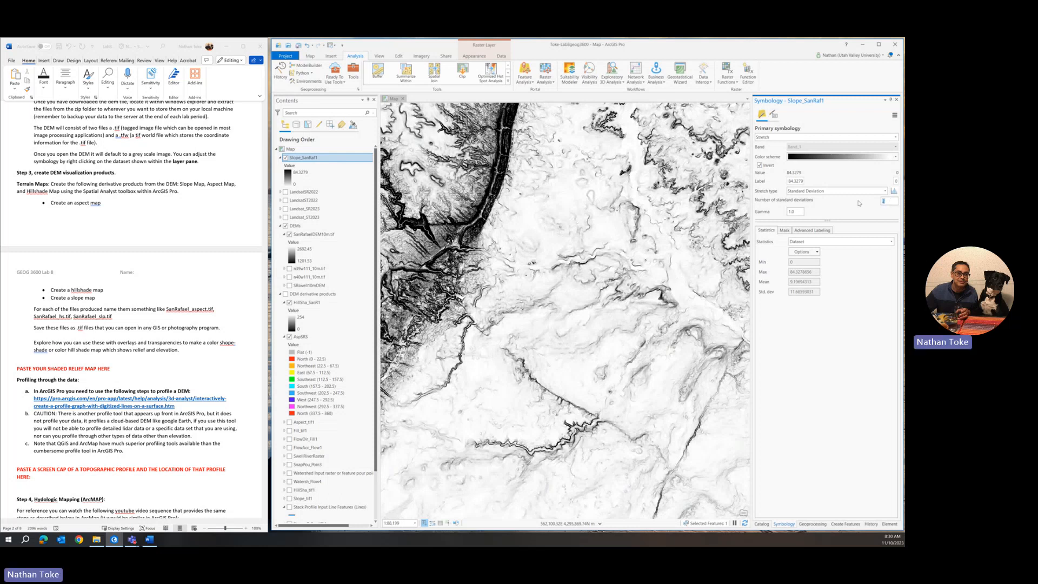
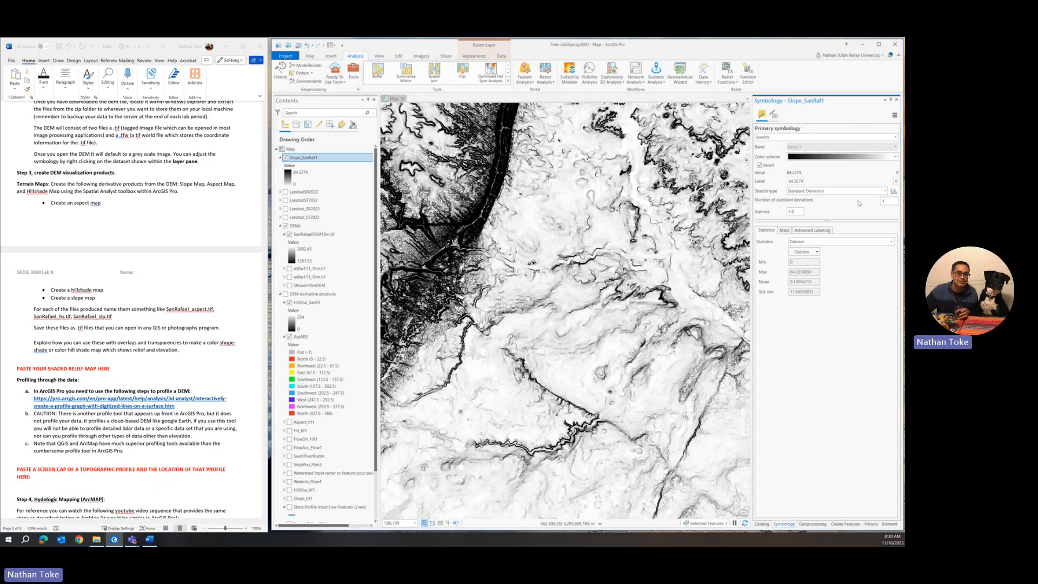
Step: Stretch the Slope_SanRaf1 raster over 3 standard deviations
double_click(880, 202)
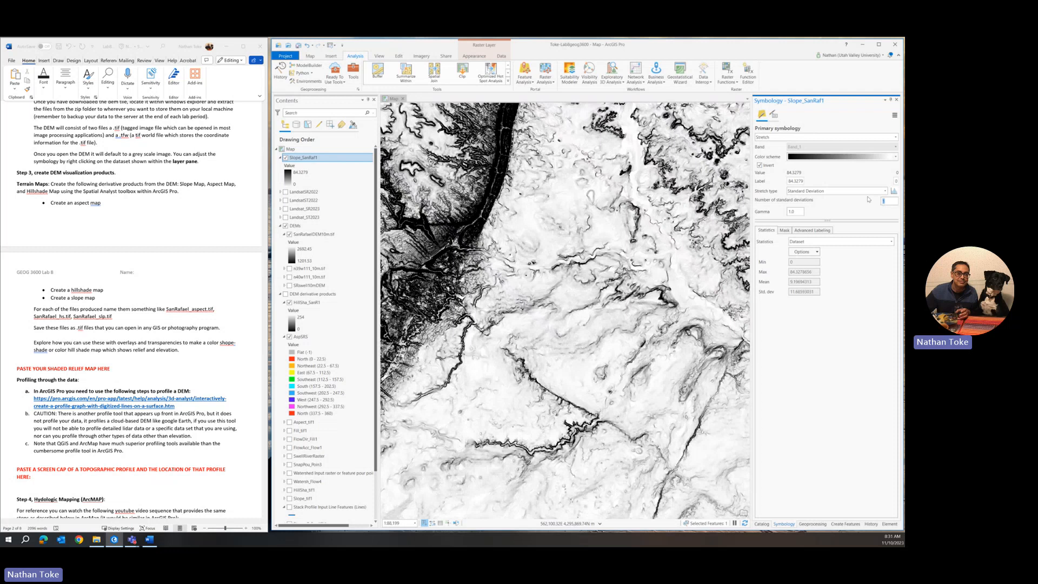
left_click_drag(544, 210, 773, 320)
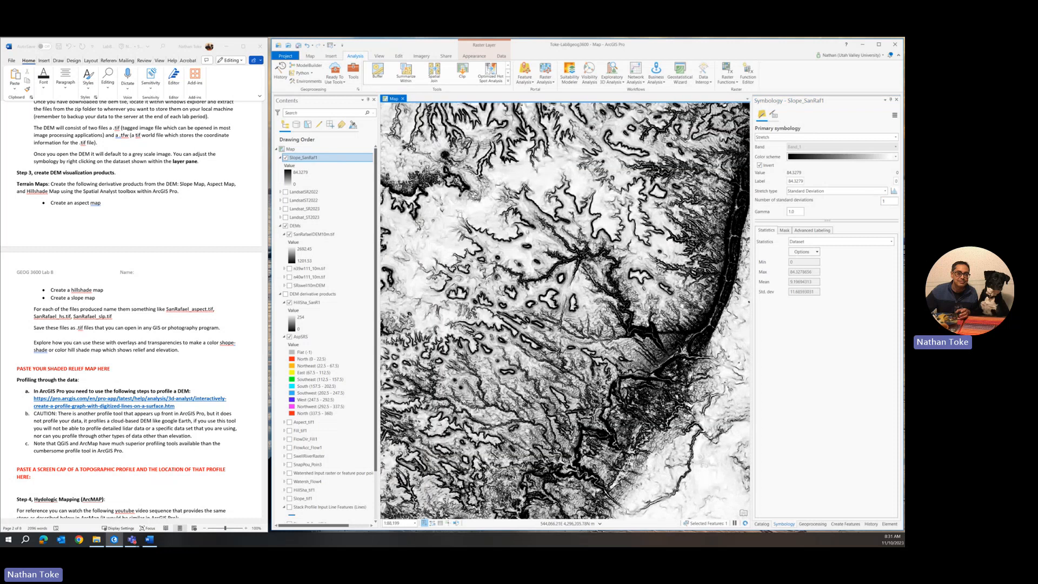
left_click_drag(705, 309, 632, 292)
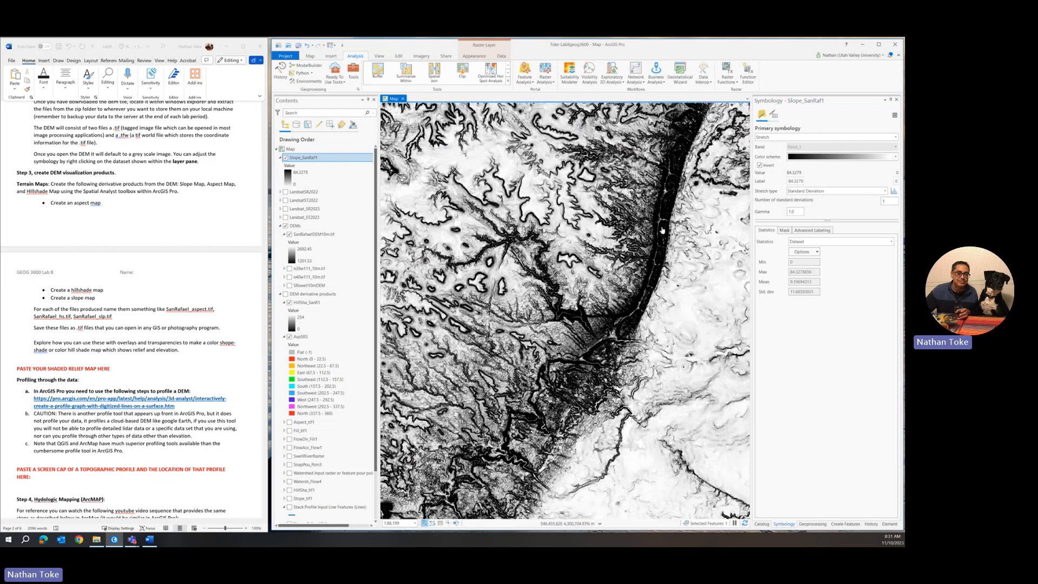
left_click(885, 201)
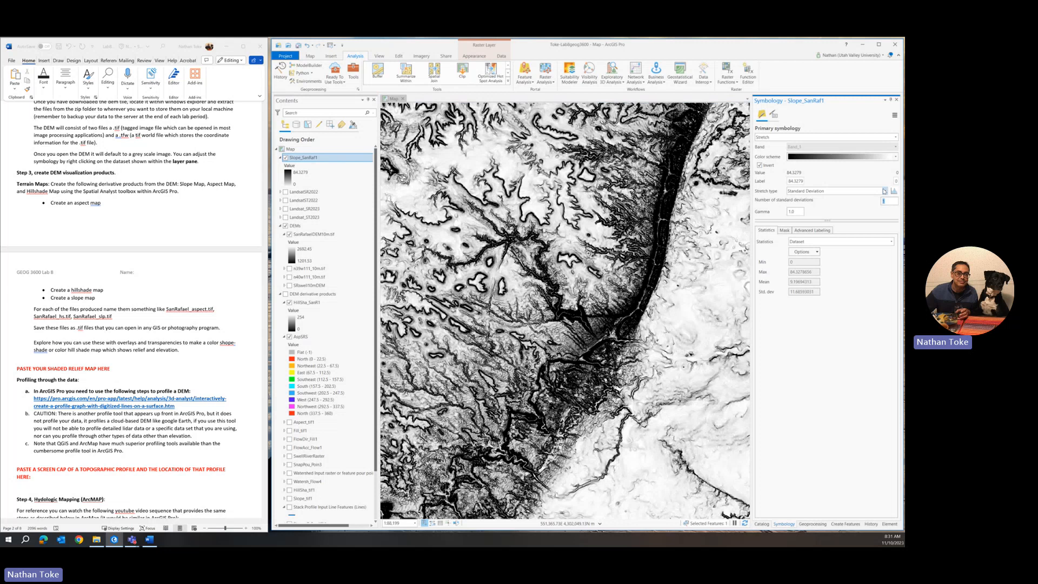
key("Return")
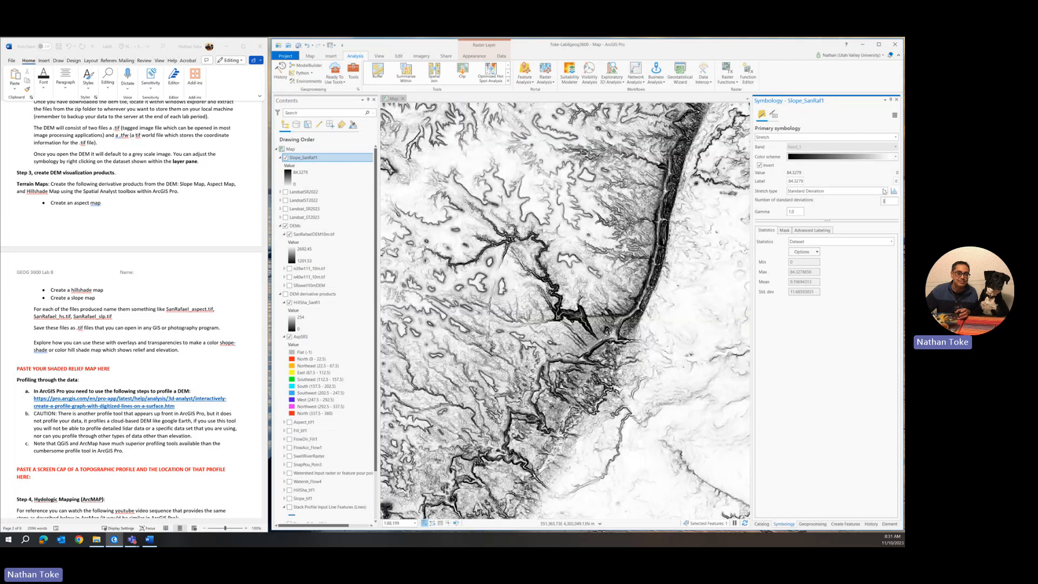
Step: Move Slope_SanRaf1 into the DEM derivative products group
scroll(651, 259, "up", 4)
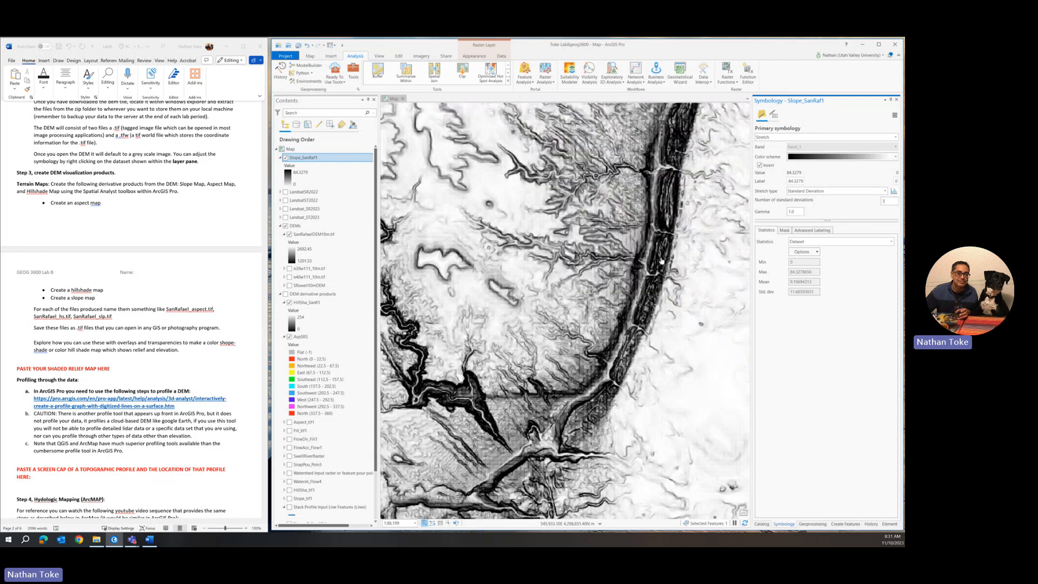
scroll(638, 280, "down", 5)
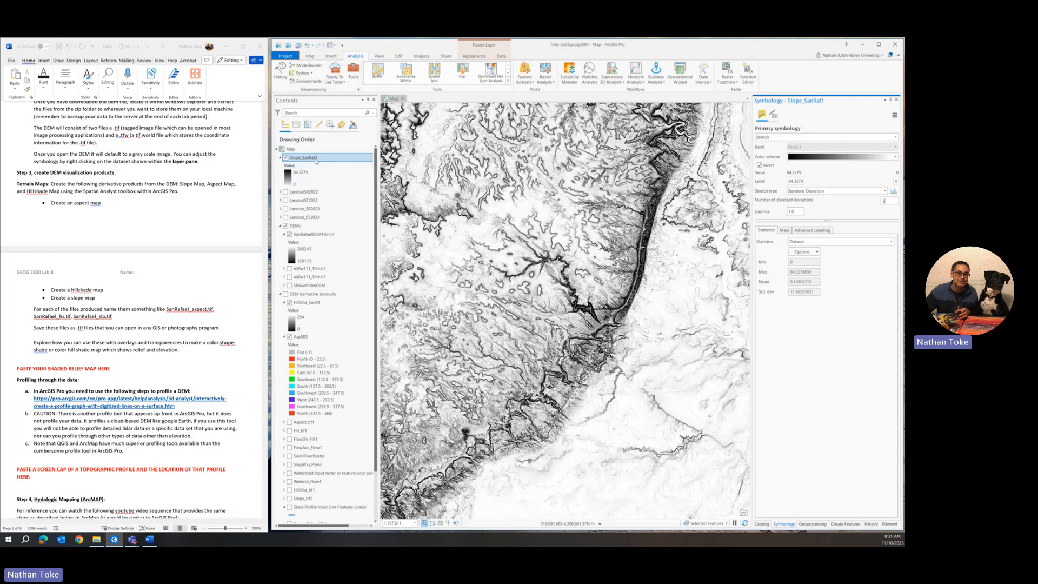
left_click_drag(316, 160, 344, 303)
left_click(331, 259)
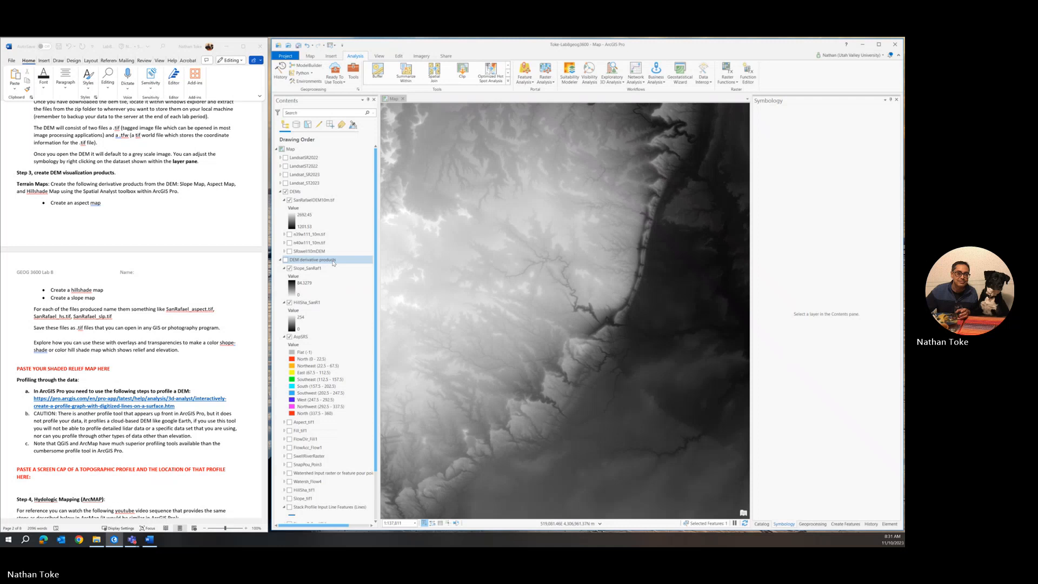
Step: Collapse the DEMs group and re-expand DEM derivative products in Contents
left_click(303, 262)
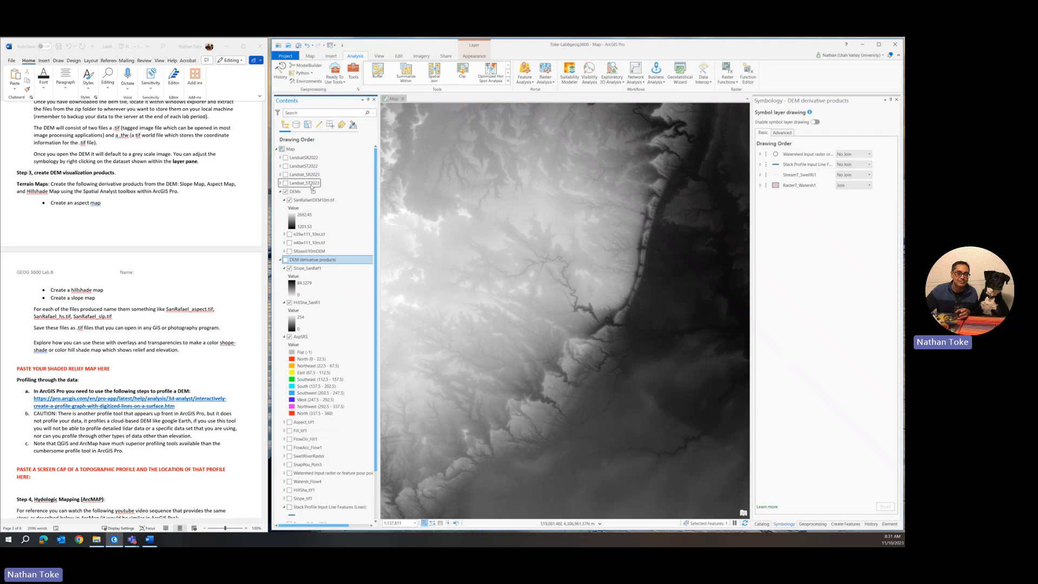
left_click_drag(311, 188, 312, 193)
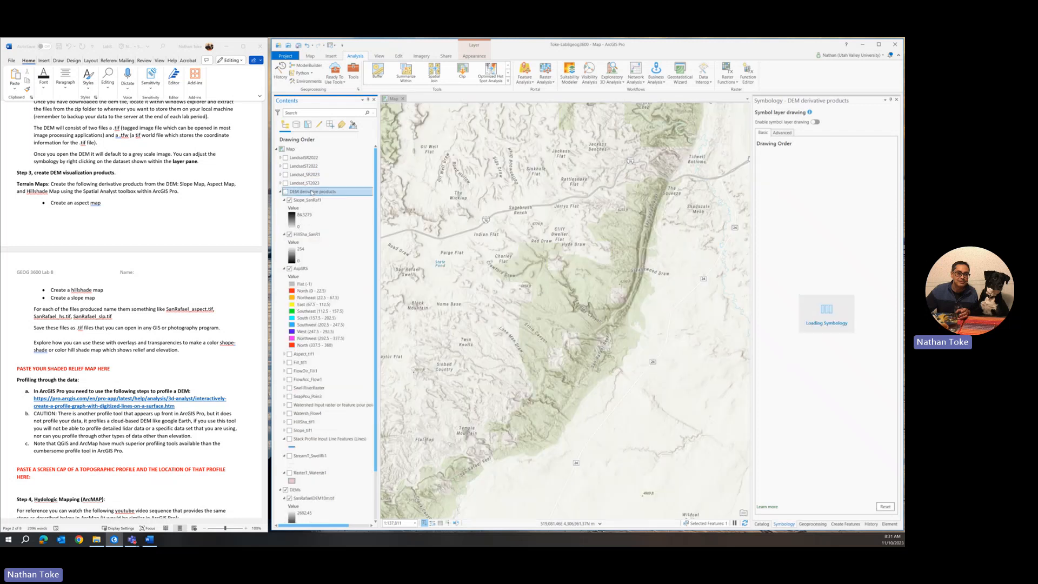
left_click(280, 191)
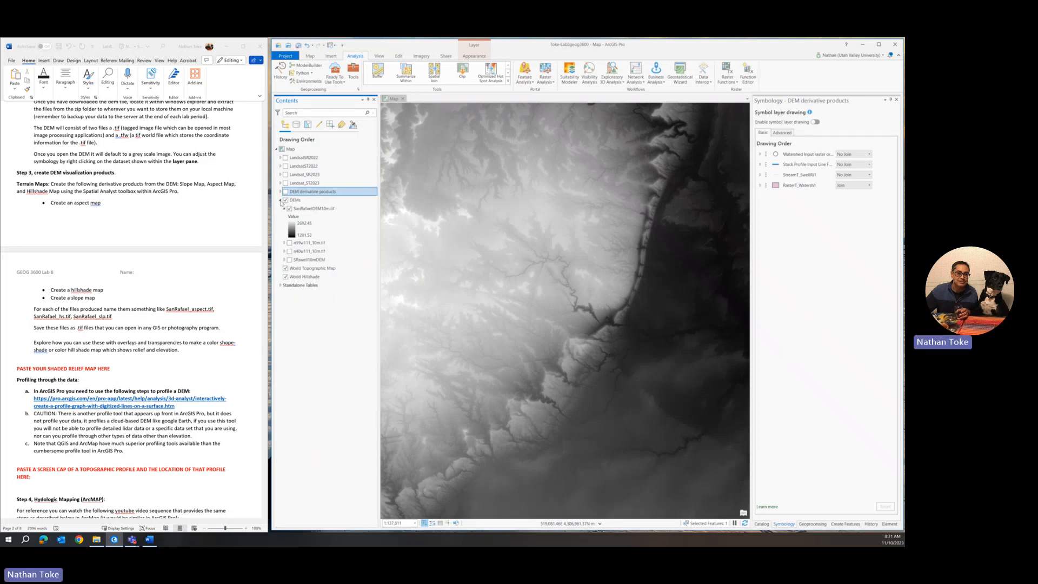
left_click(280, 201)
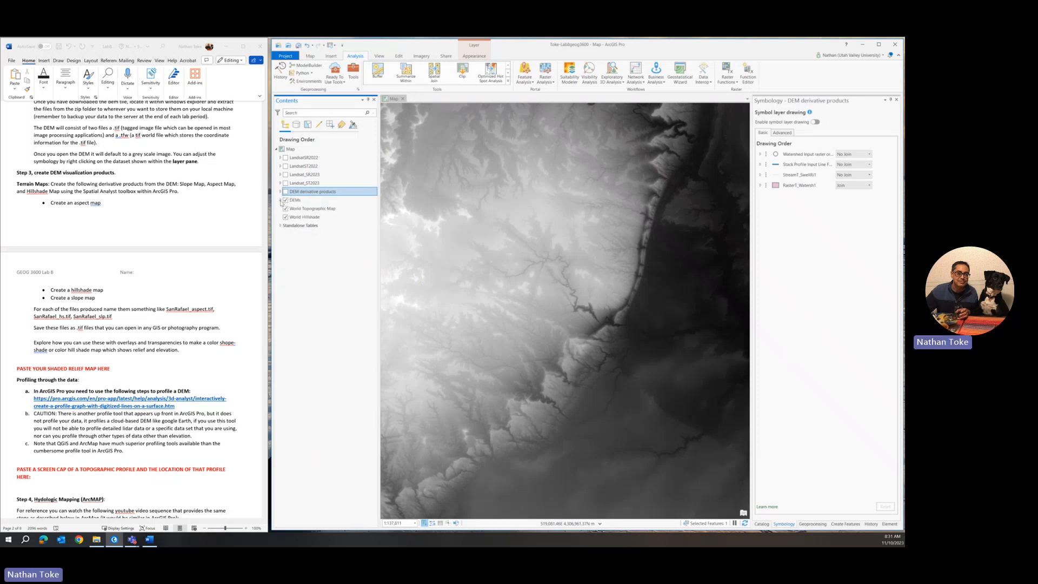
left_click(281, 191)
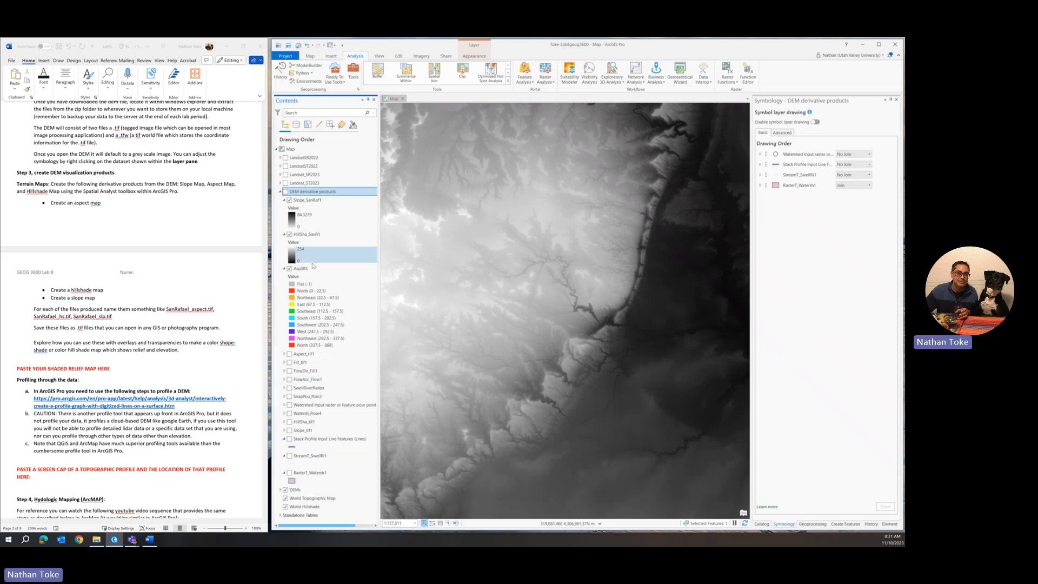
Step: Switch DEM derivative products off and centre the map on the grey SanRafael DEM
left_click(286, 192)
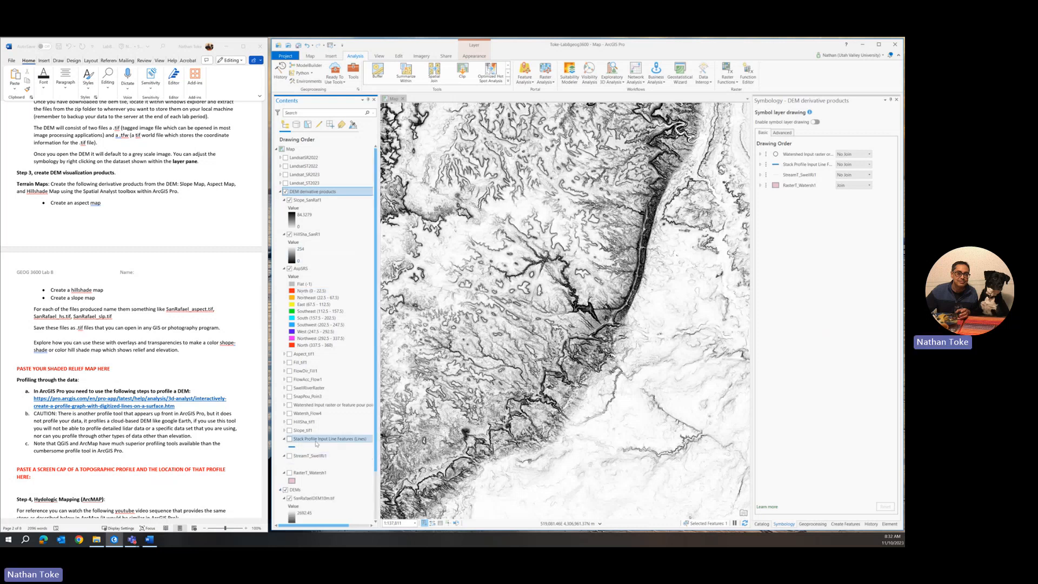
scroll(317, 443, "down", 1)
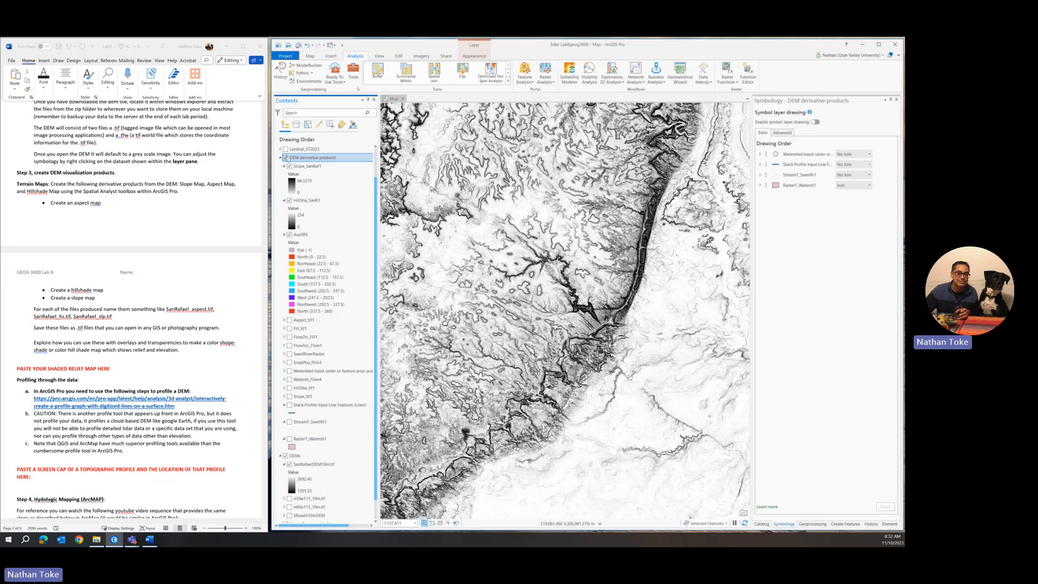
left_click(285, 157)
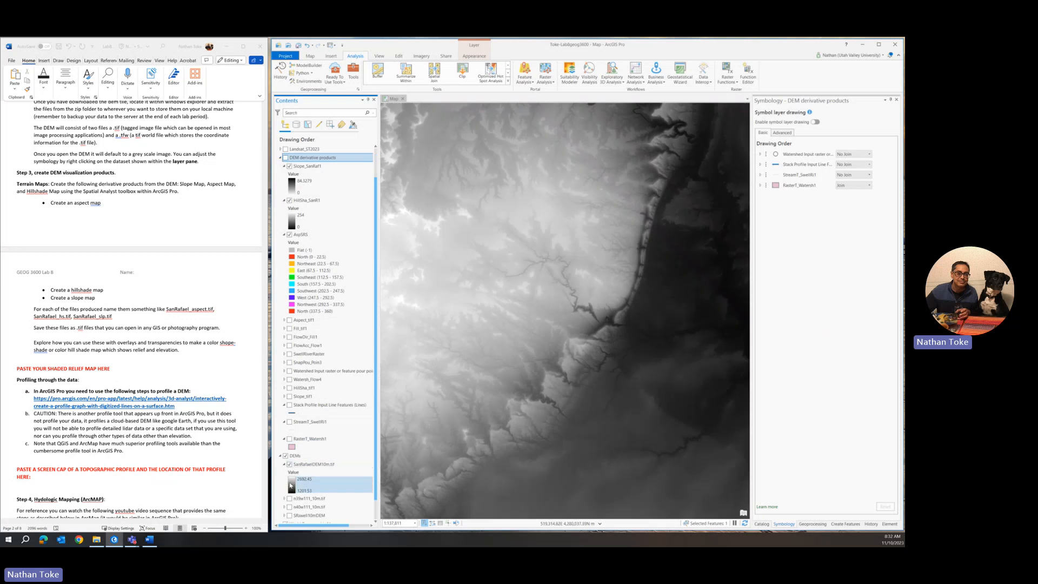
scroll(581, 376, "down", 2)
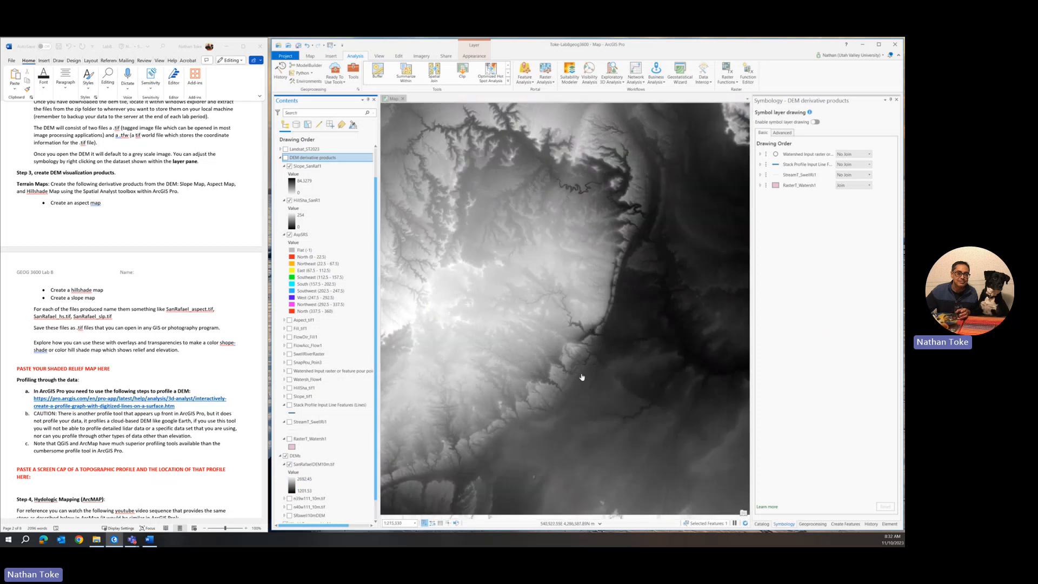
scroll(580, 377, "down", 2)
left_click_drag(580, 376, 571, 349)
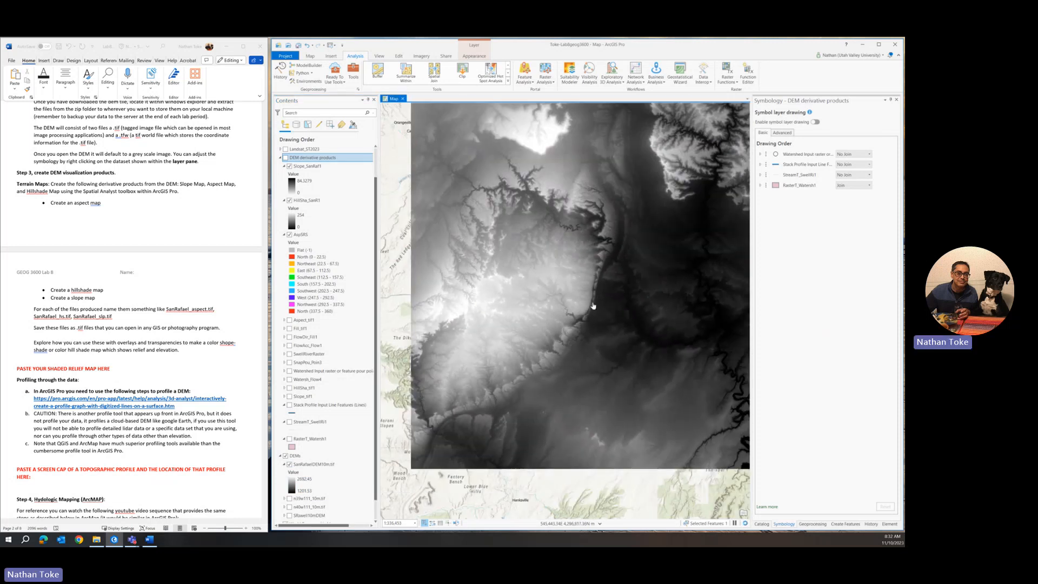
left_click_drag(593, 305, 578, 336)
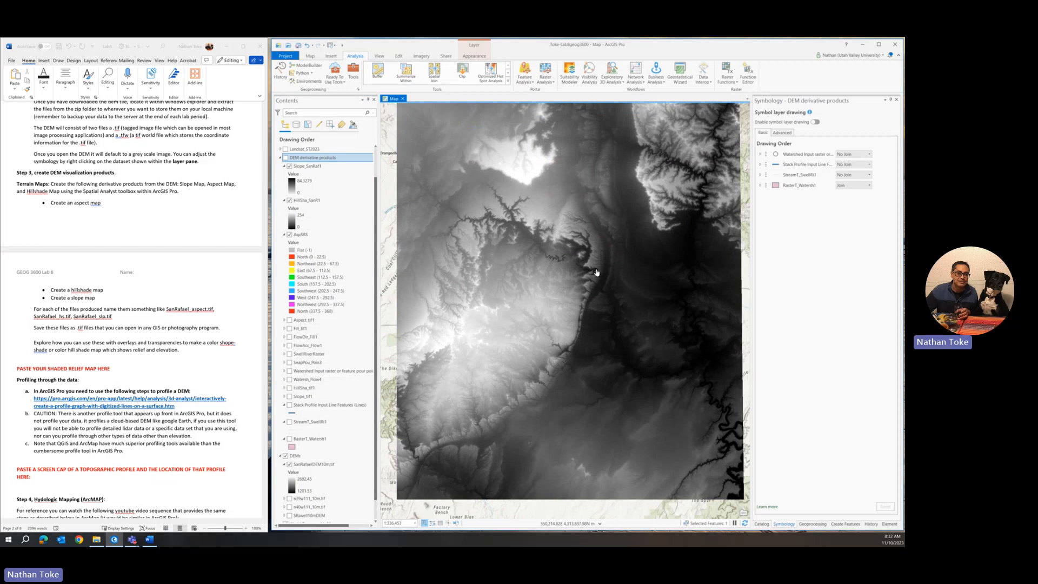
Step: Recolour SanRafaelDEM10m.tif, trying a multicolour ramp before settling on Elevation #1
left_click(319, 466)
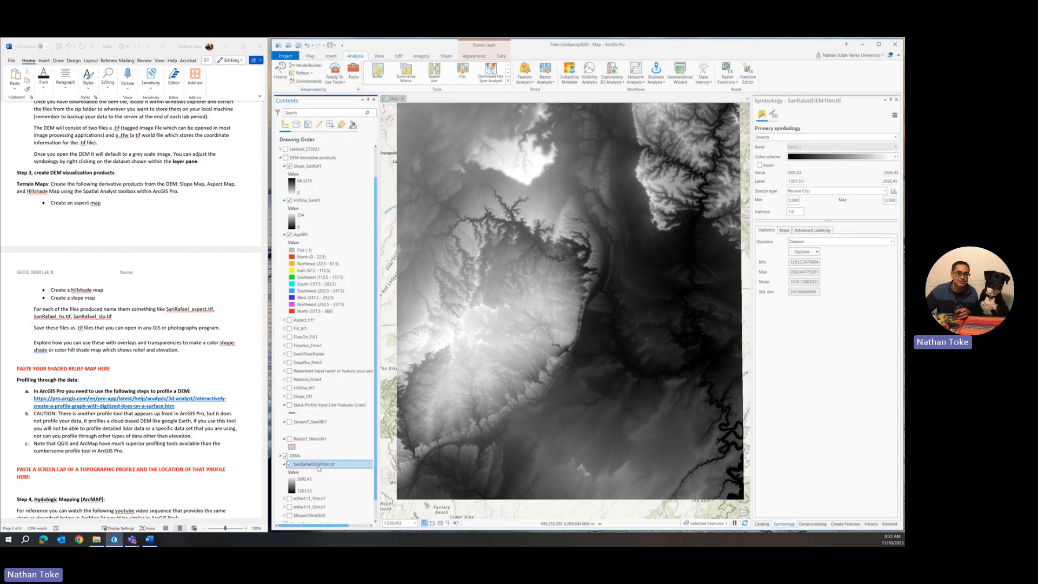
left_click(828, 159)
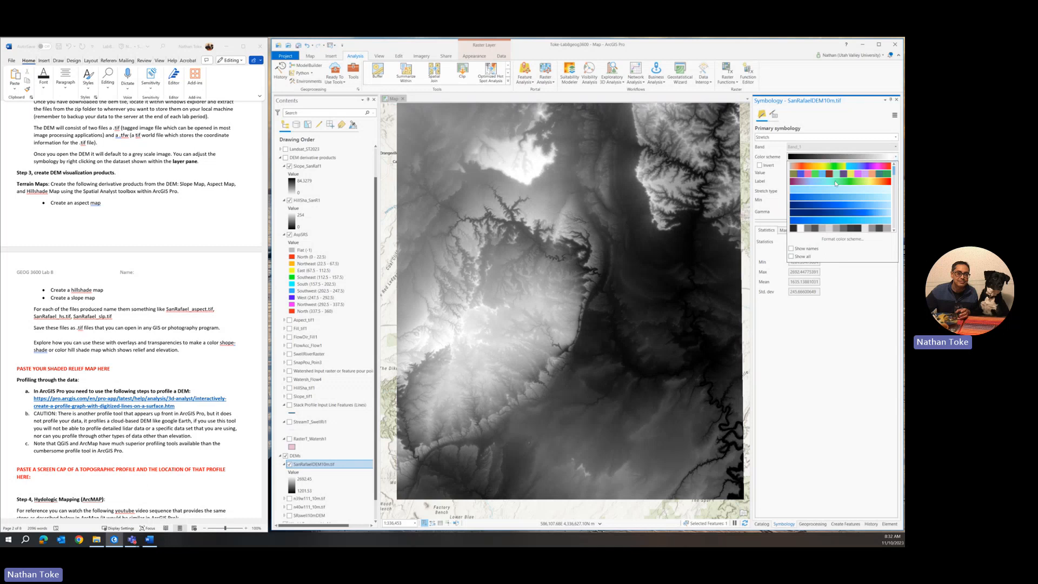
left_click(836, 183)
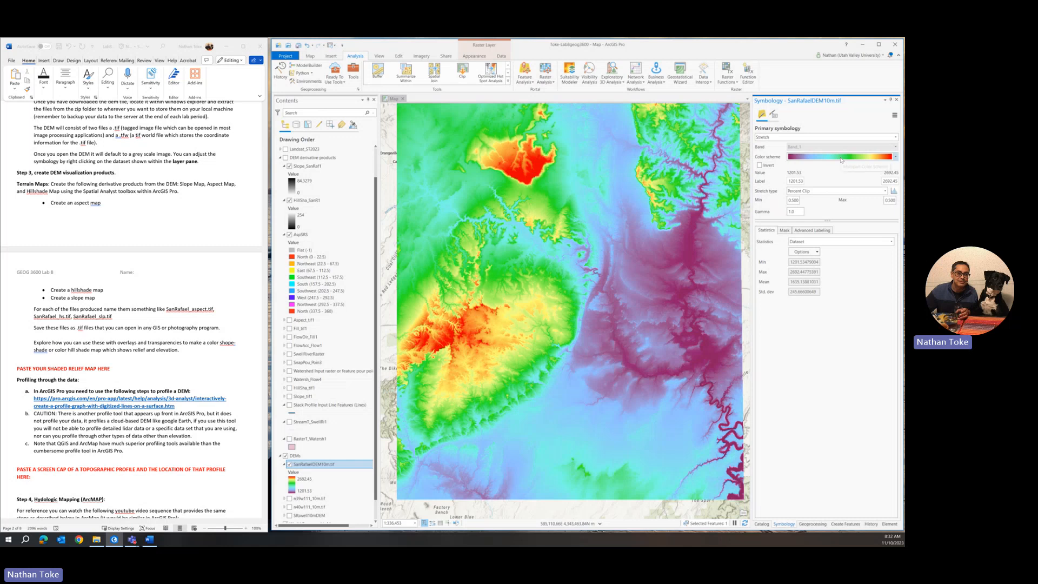
left_click(841, 158)
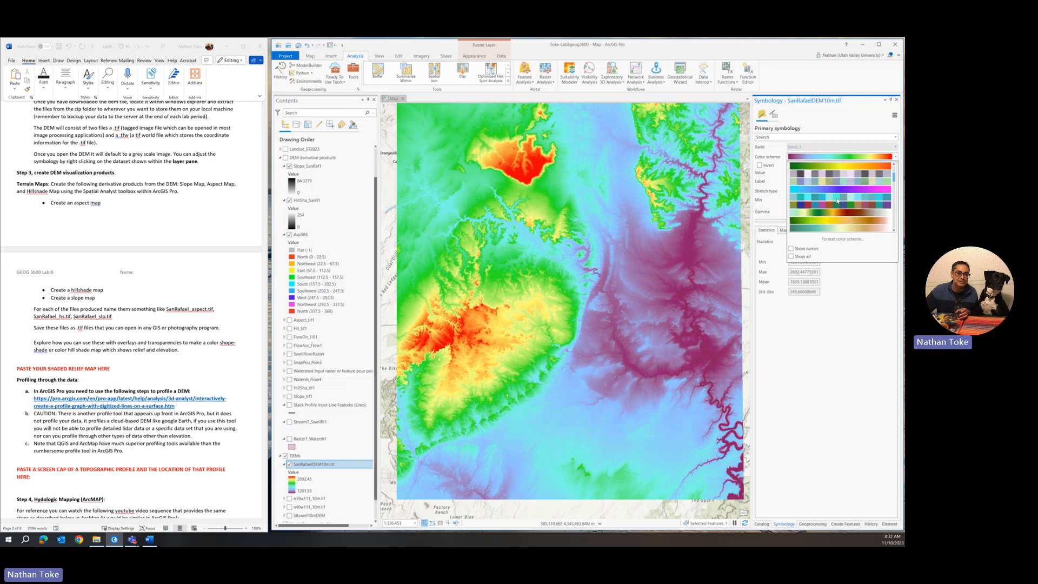
scroll(836, 201, "down", 1)
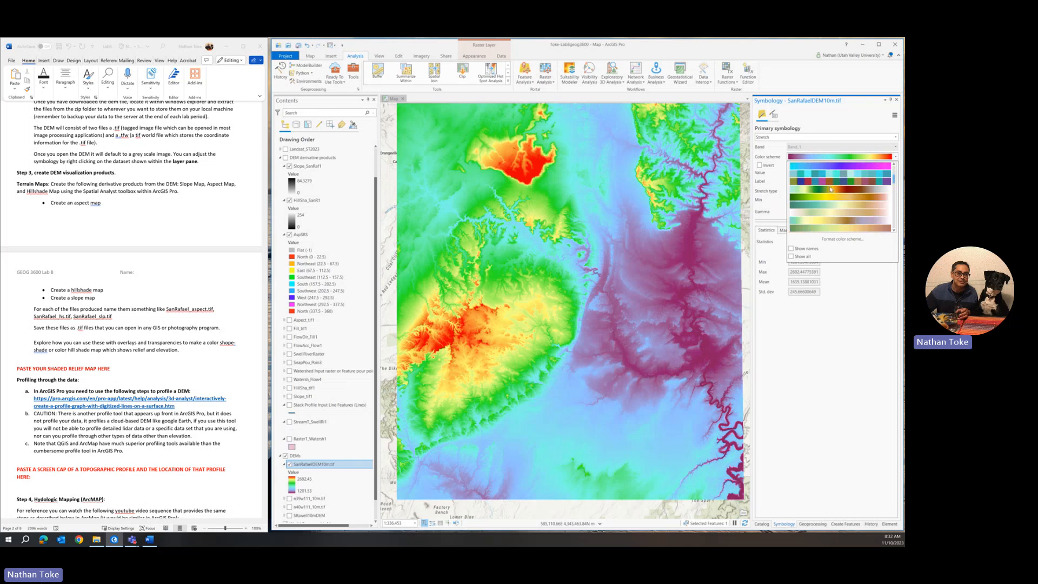
scroll(835, 195, "down", 1)
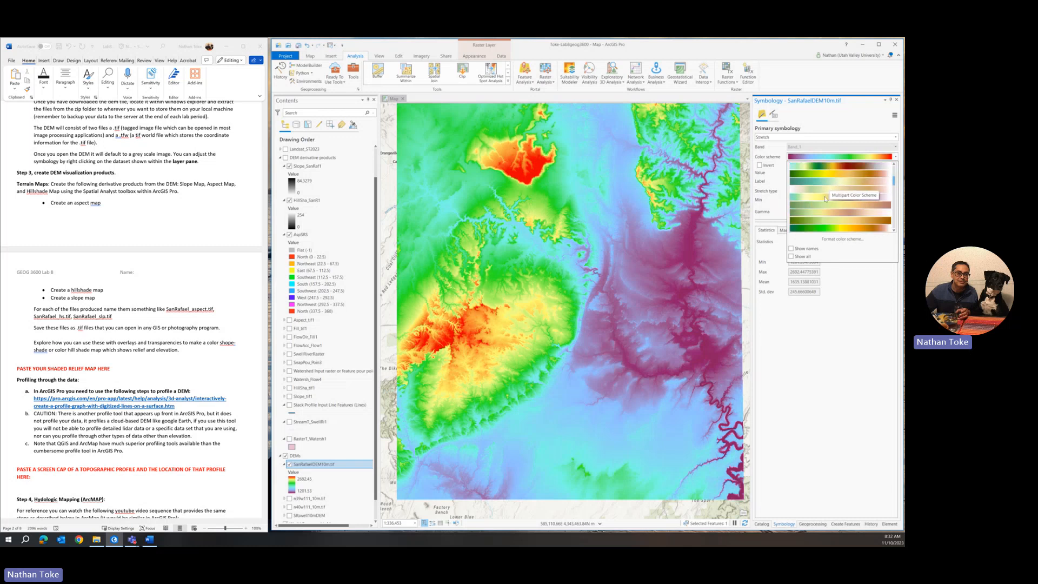
left_click(832, 169)
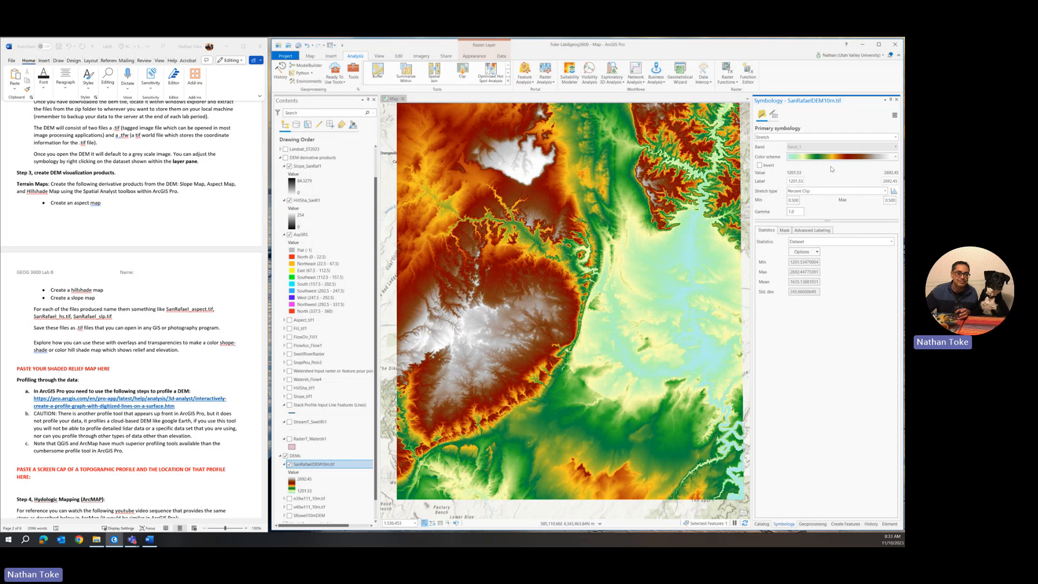
Step: Set the DEM stretch type to Standard Deviation with 1 standard deviation
left_click(826, 191)
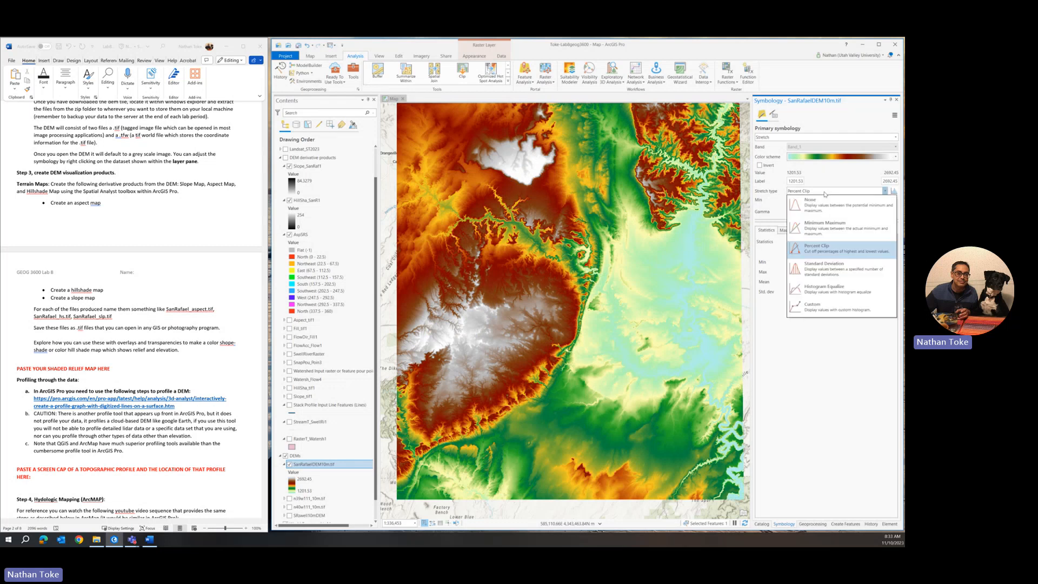
left_click(817, 274)
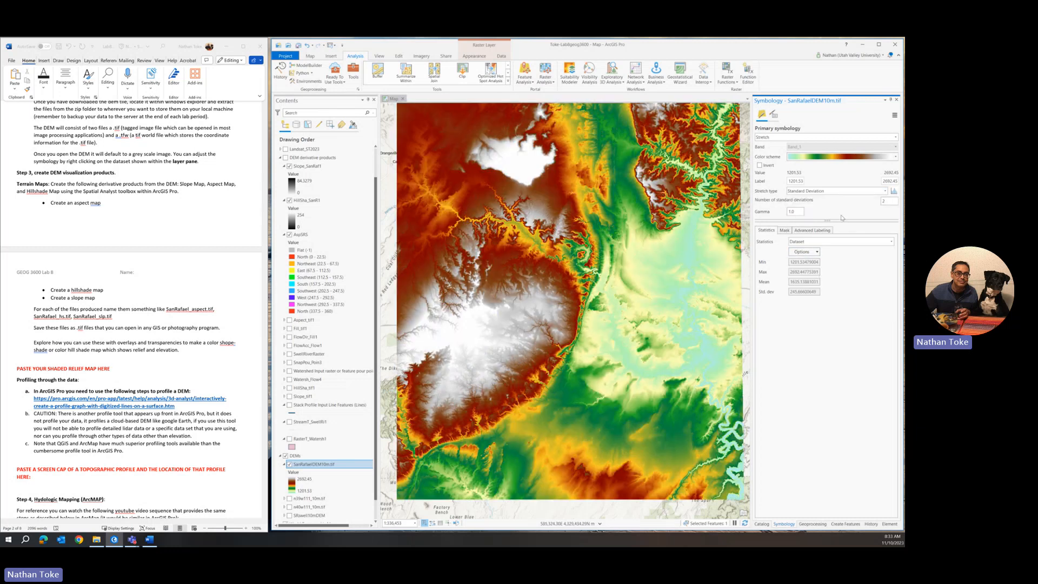
left_click_drag(884, 200, 845, 202)
type("1")
key("Return")
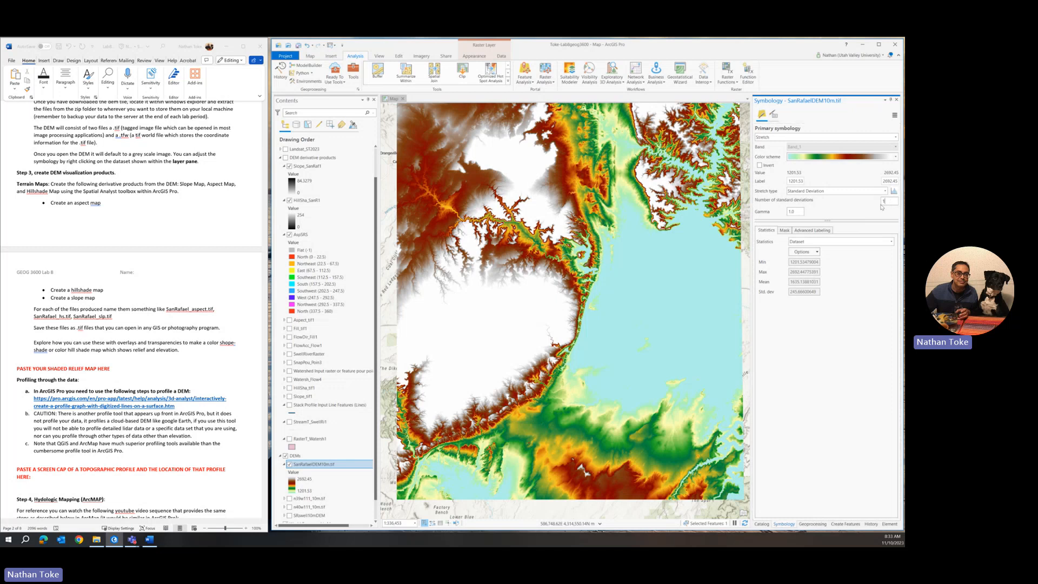
Step: Raise the DEM stretch to 3, then 4 standard deviations
left_click_drag(881, 204, 875, 204)
key("Return")
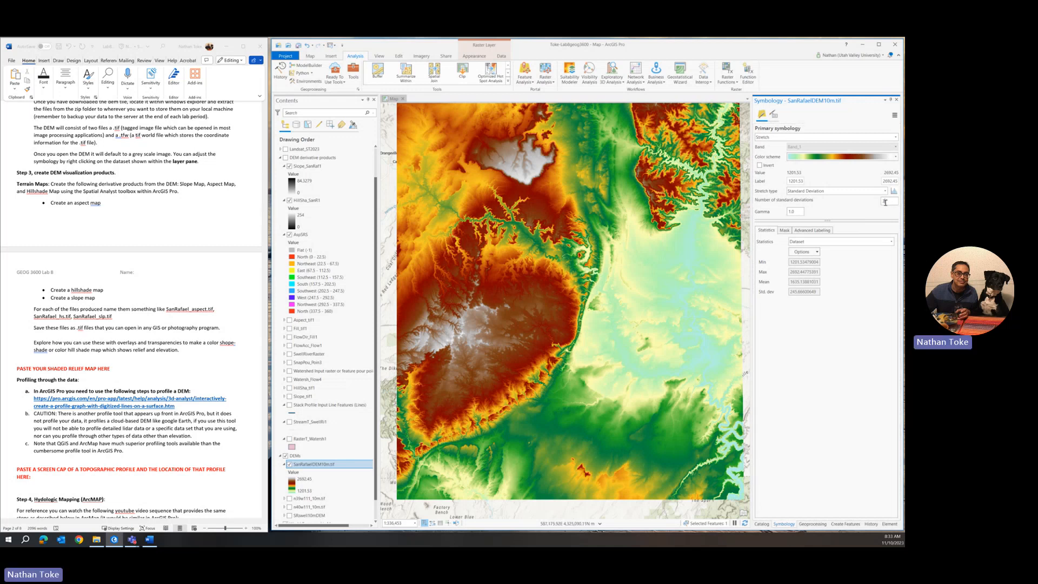
left_click_drag(890, 200, 867, 203)
type("4")
key("Return")
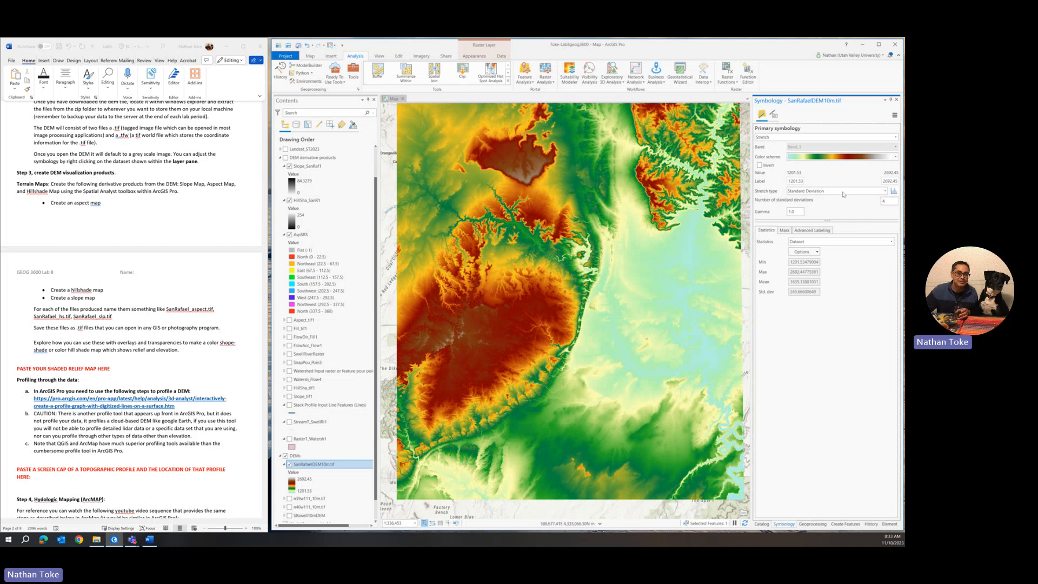
Step: Apply the Elevation #11 colour ramp to the DEM and invert it
left_click(824, 158)
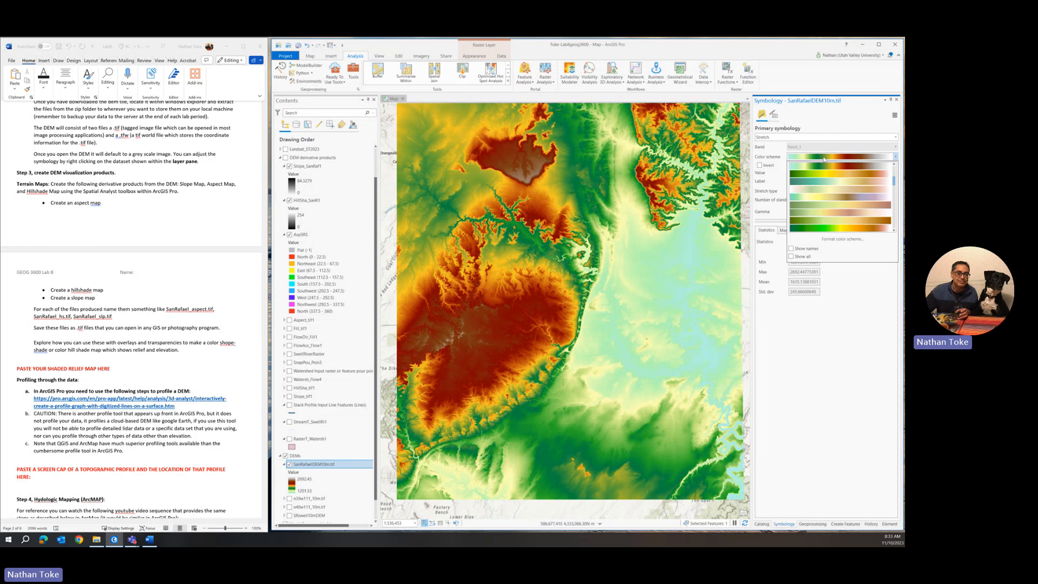
left_click(830, 183)
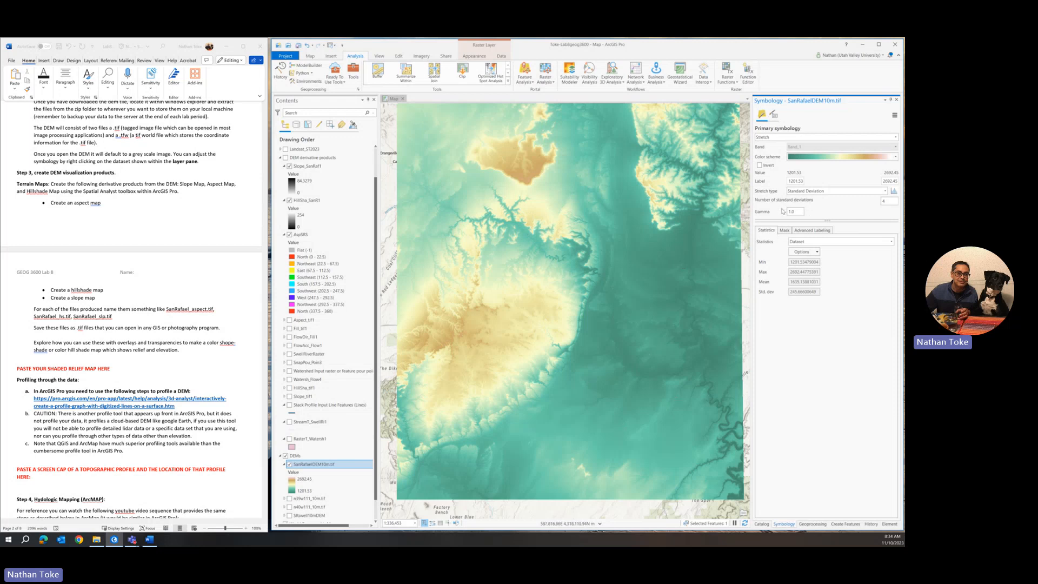
left_click(759, 166)
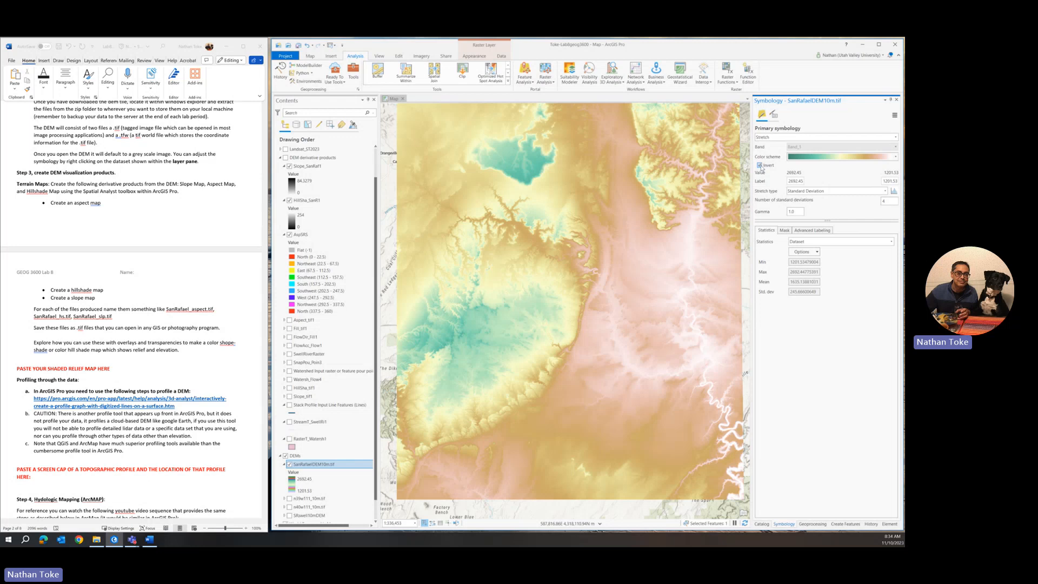
Step: Change the DEM stretch to 2, then 3 standard deviations
double_click(887, 201)
type("2")
key("Return")
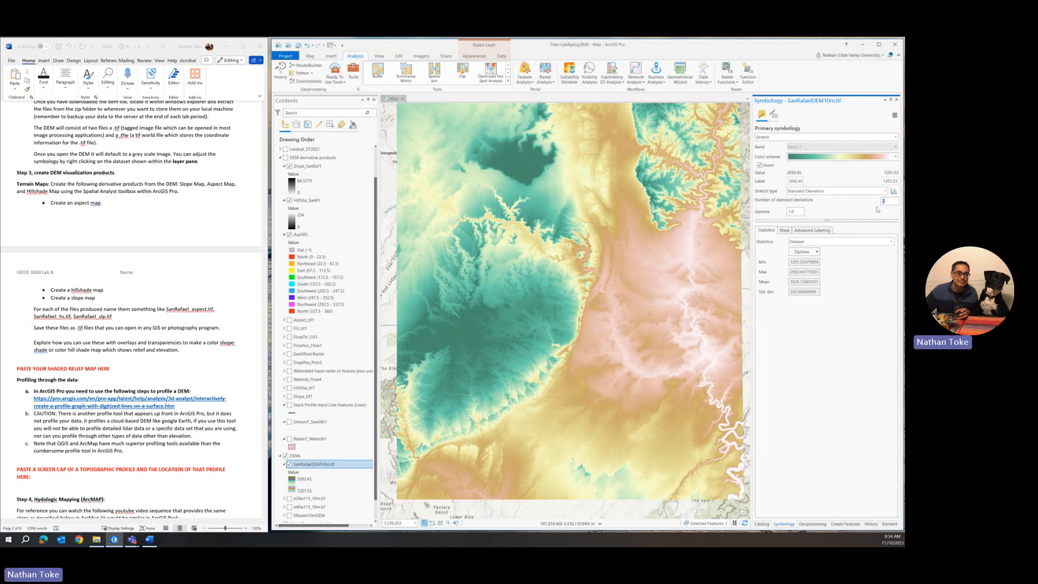
type("3")
key("Return")
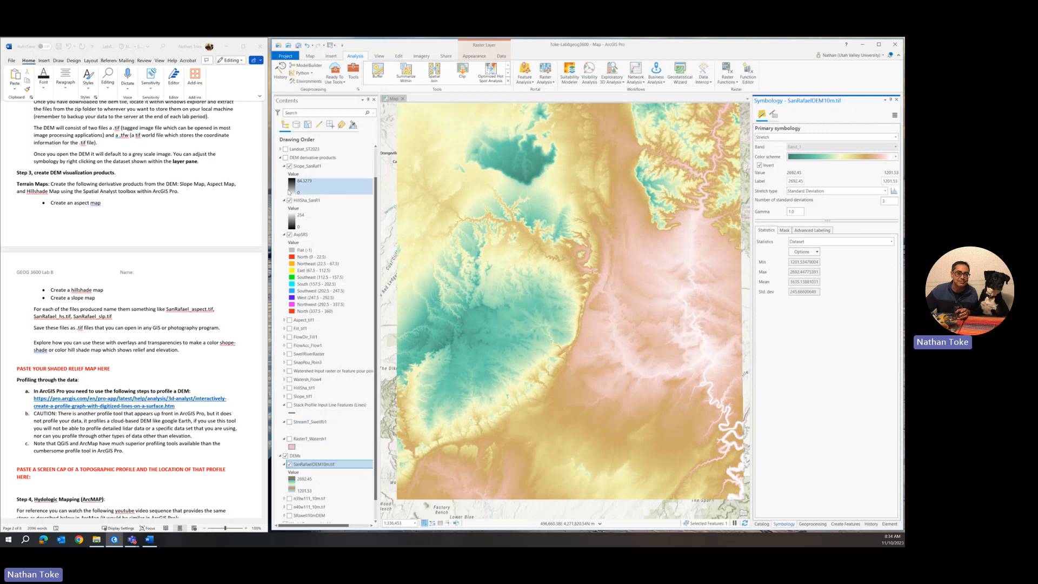
Step: Turn on DEM derivative products, hide AspSRS and HillSha_SanR1, and select Slope_SanRaf1
left_click(286, 158)
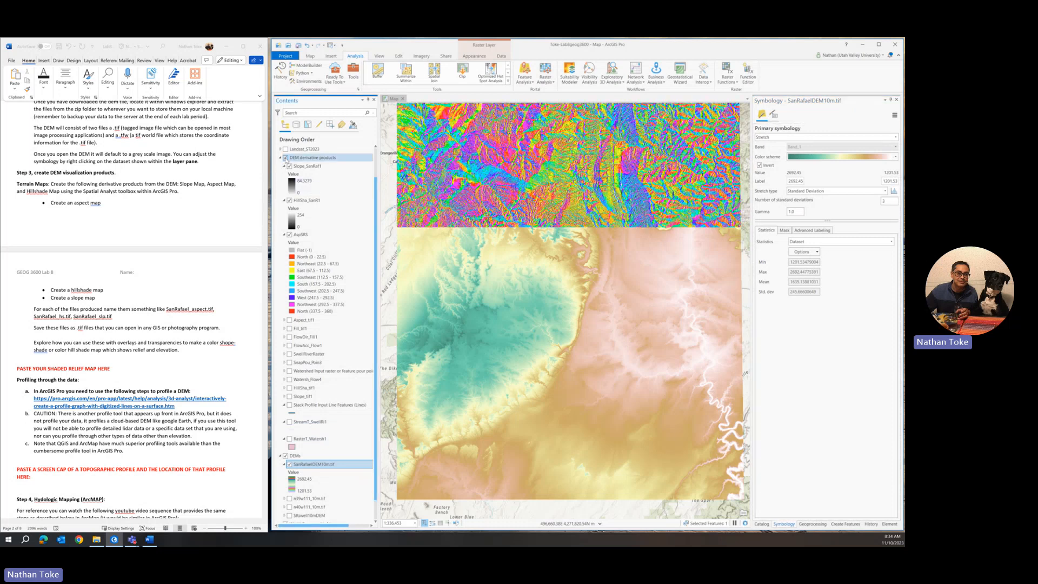
left_click(289, 235)
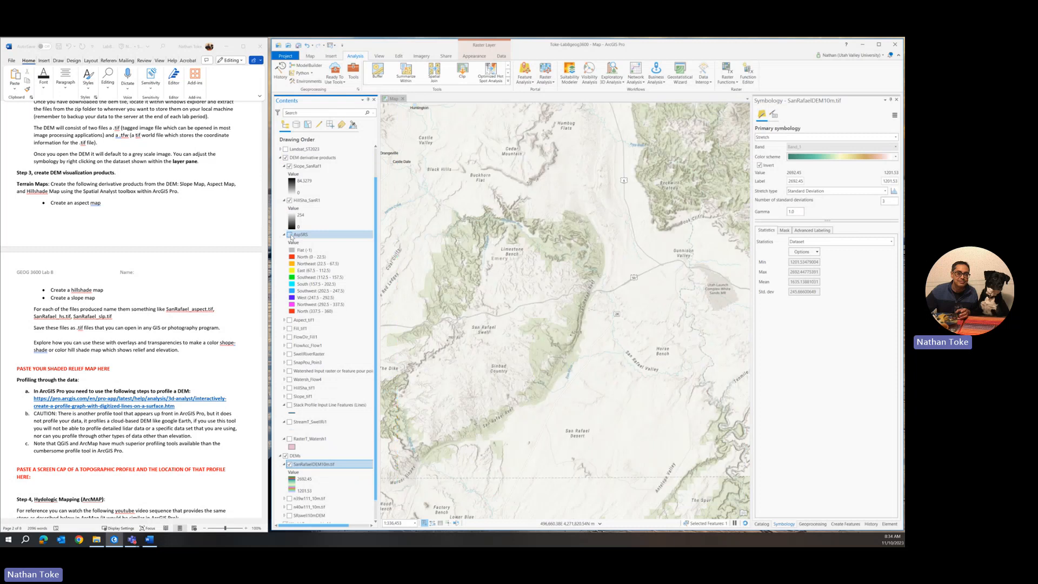
left_click(289, 201)
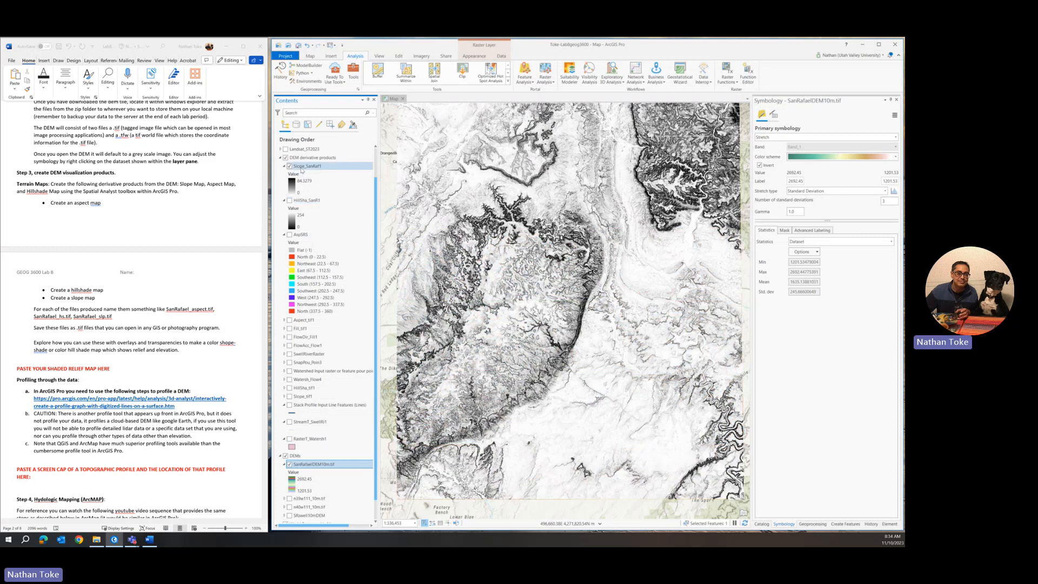
left_click(301, 167)
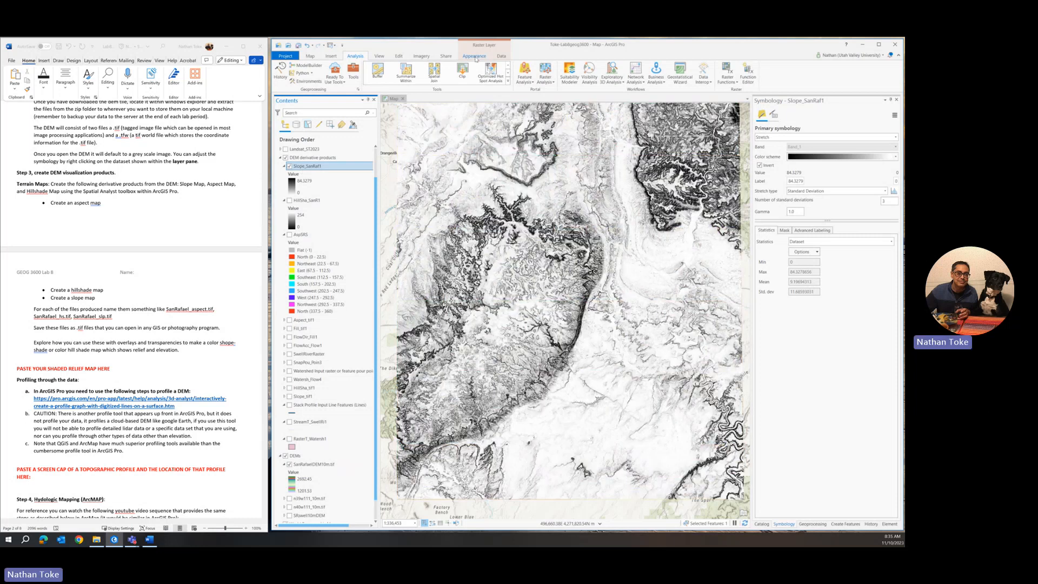
Step: Set Slope_SanRaf1 transparency to 35%, then to 50%
left_click(474, 56)
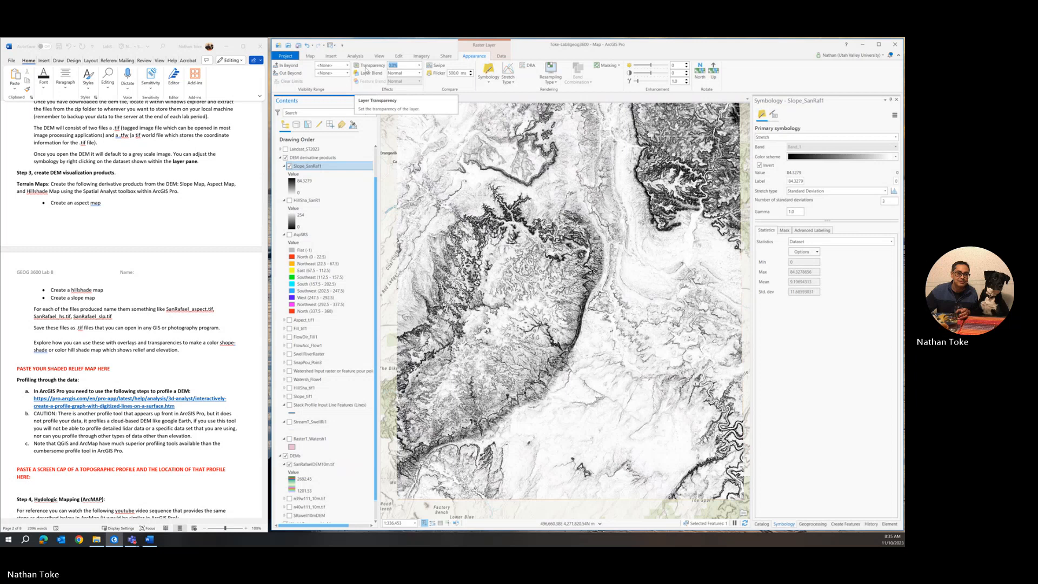
type("3")
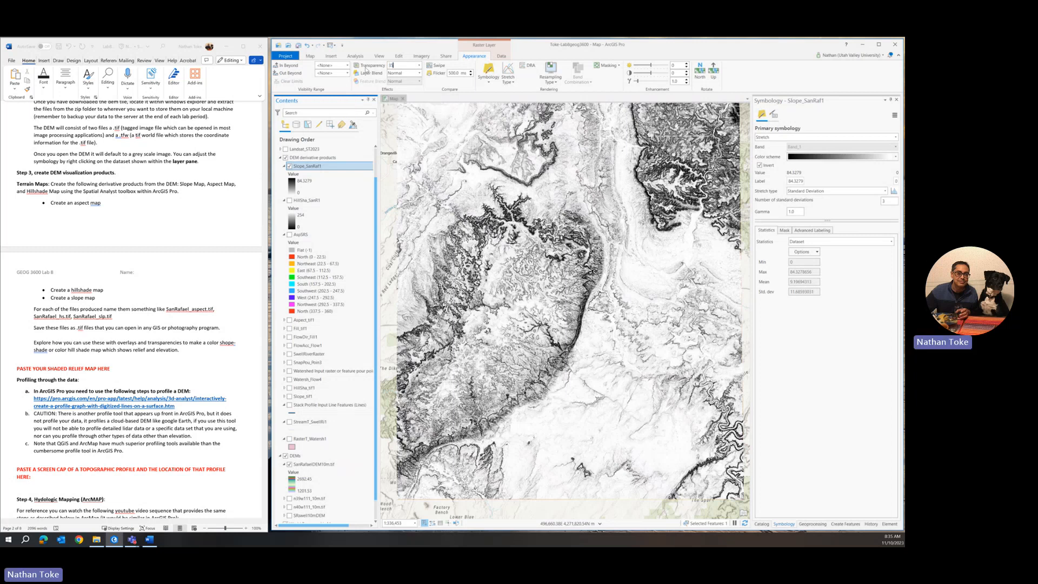
type("5")
key("Return")
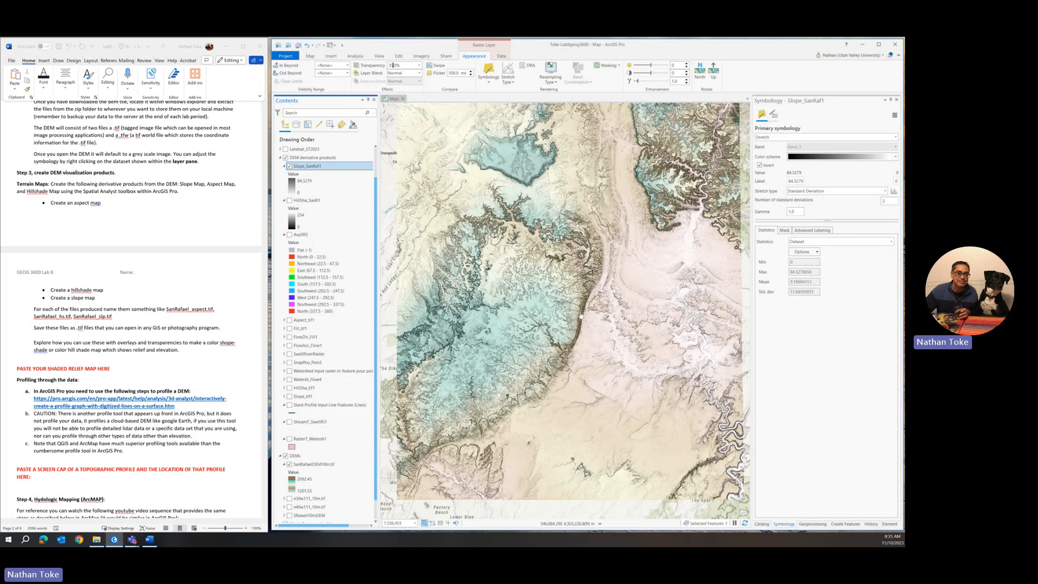
scroll(580, 315, "up", 5)
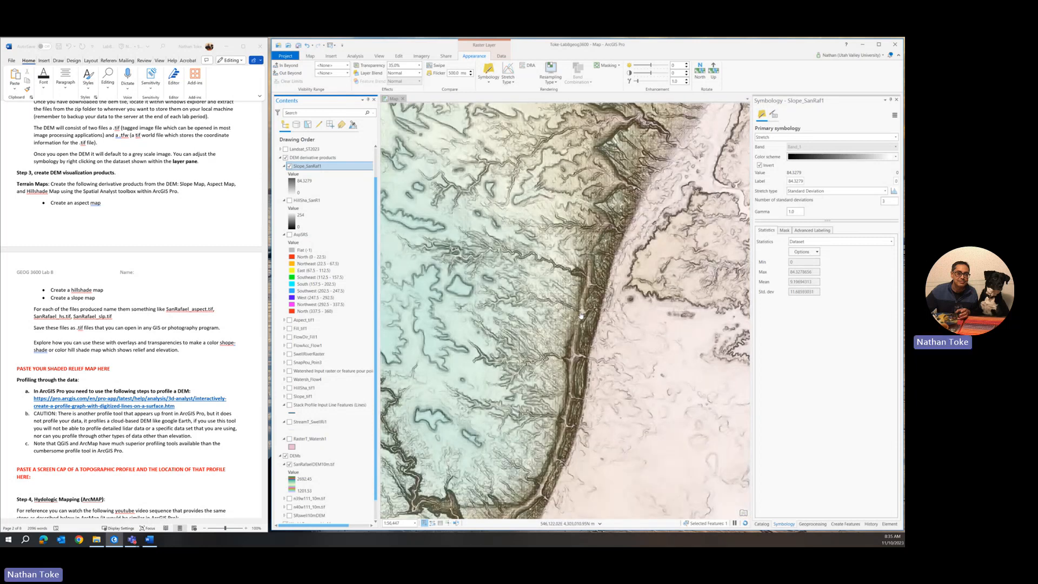
scroll(581, 315, "down", 3)
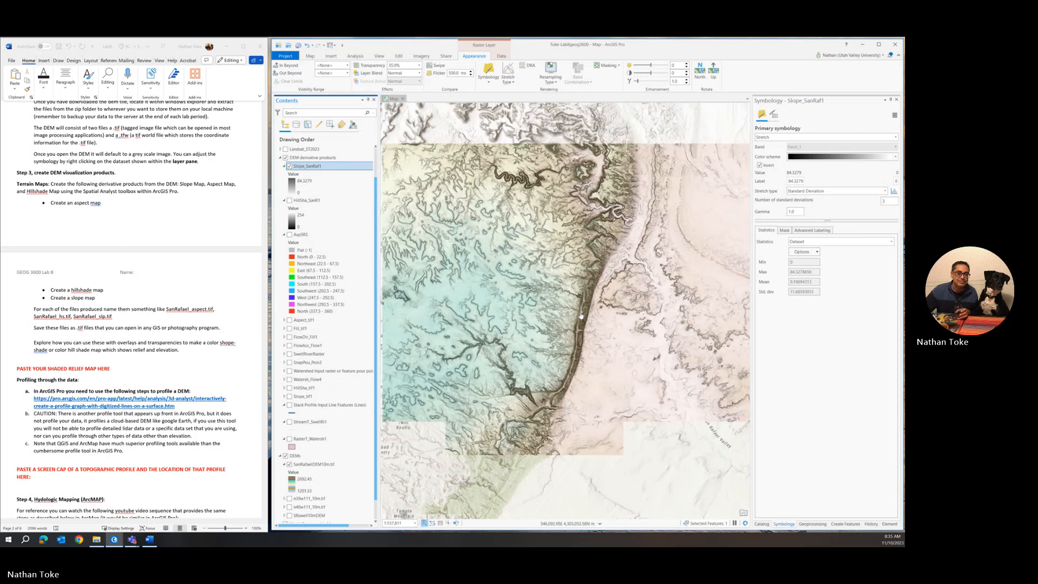
left_click_drag(401, 66, 379, 66)
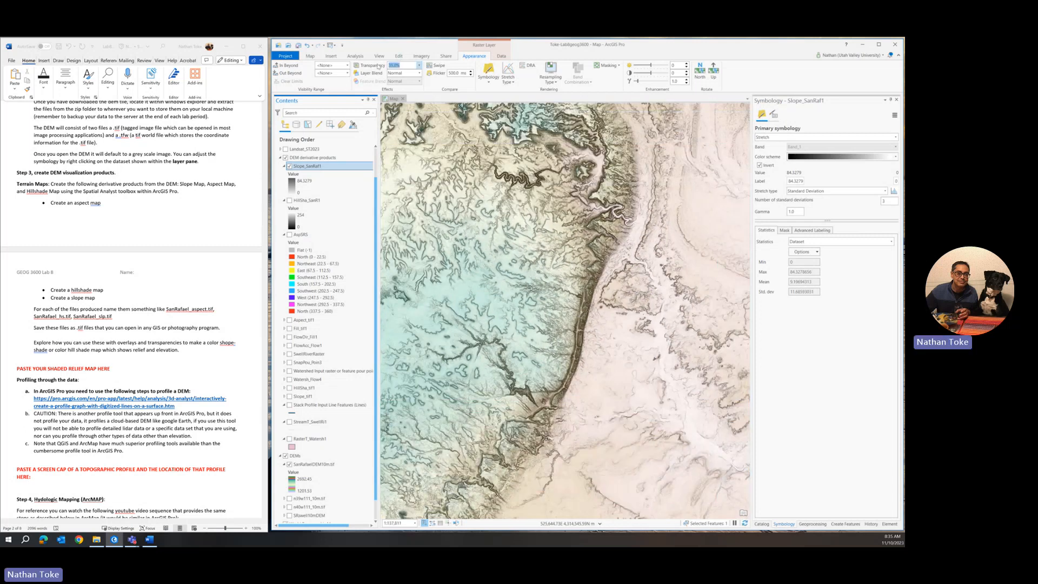
type("50")
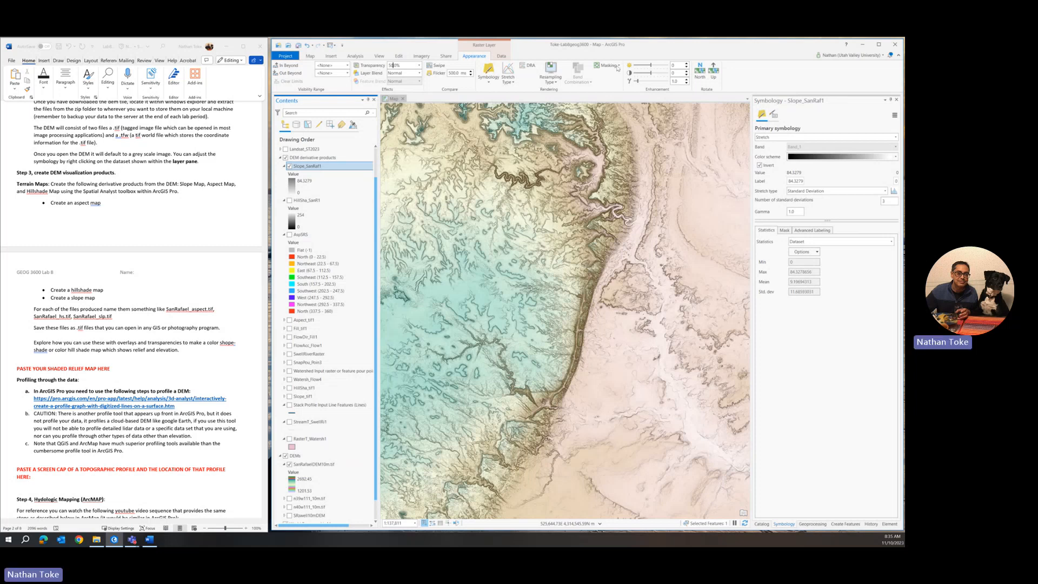
left_click(296, 455)
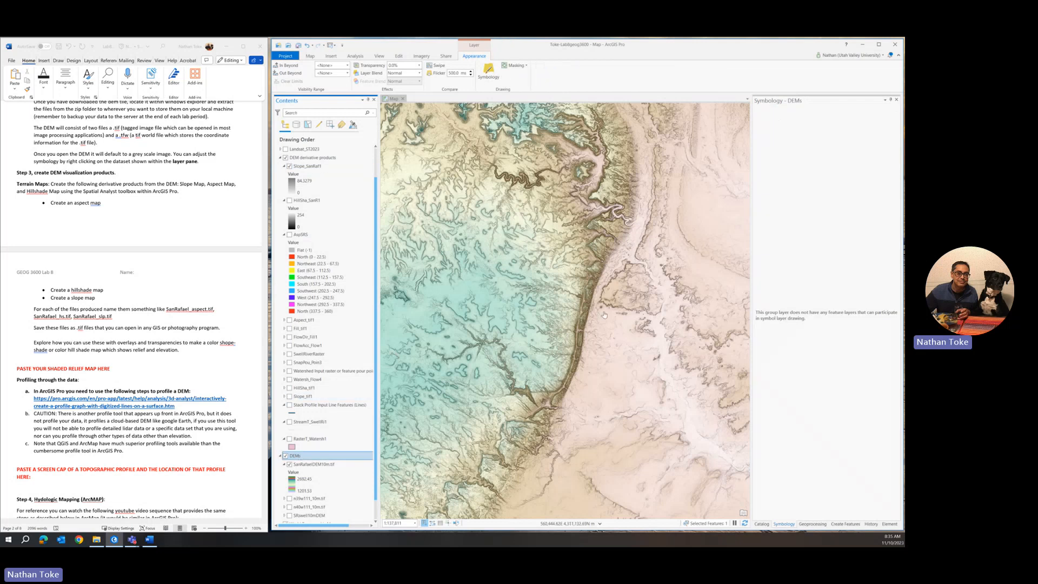
Step: Apply the green-yellow-red colour ramp to SanRafaelDEM10m.tif
left_click(312, 464)
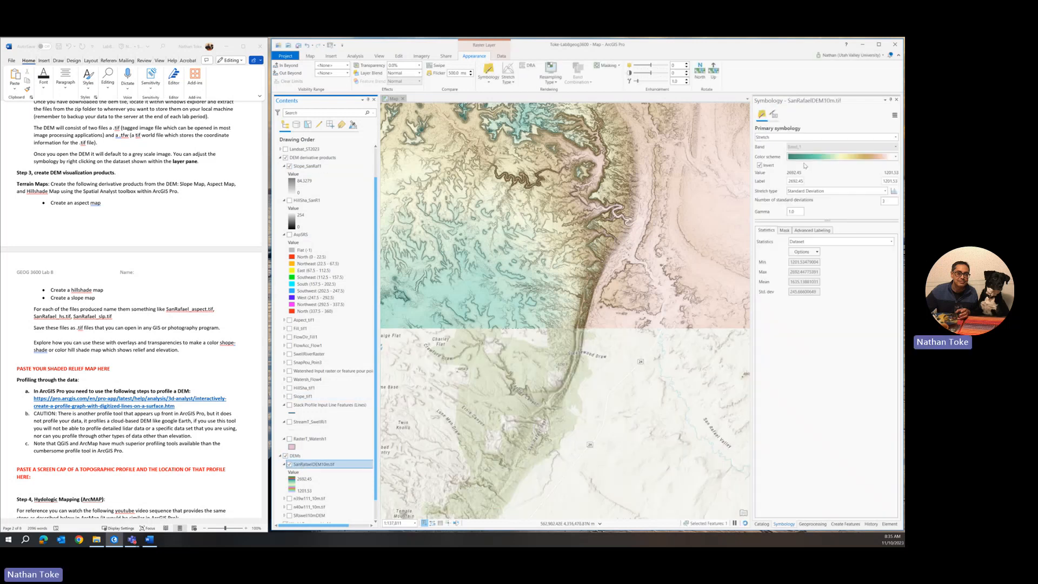
left_click(820, 157)
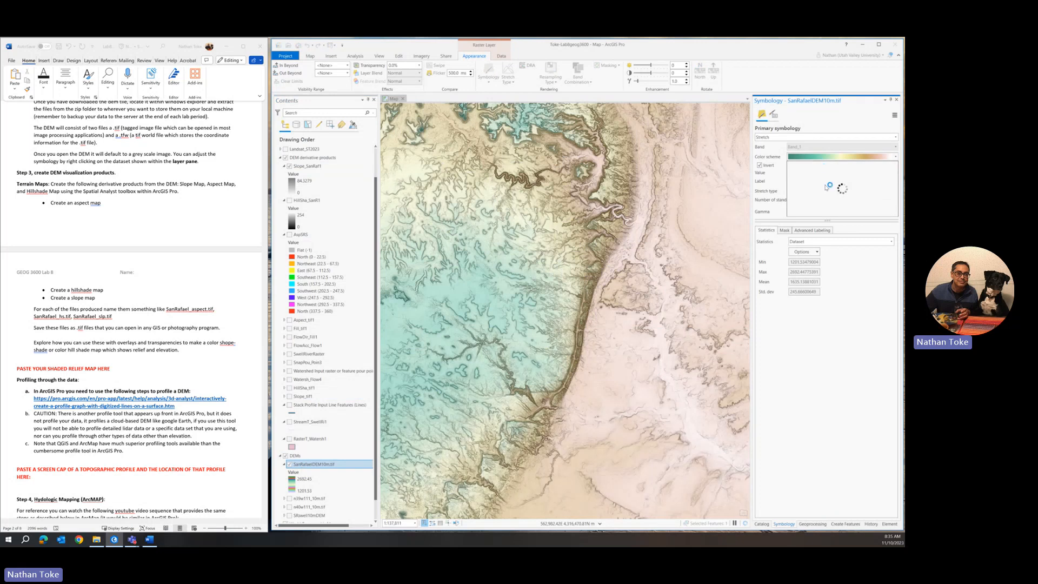
scroll(825, 187, "down", 3)
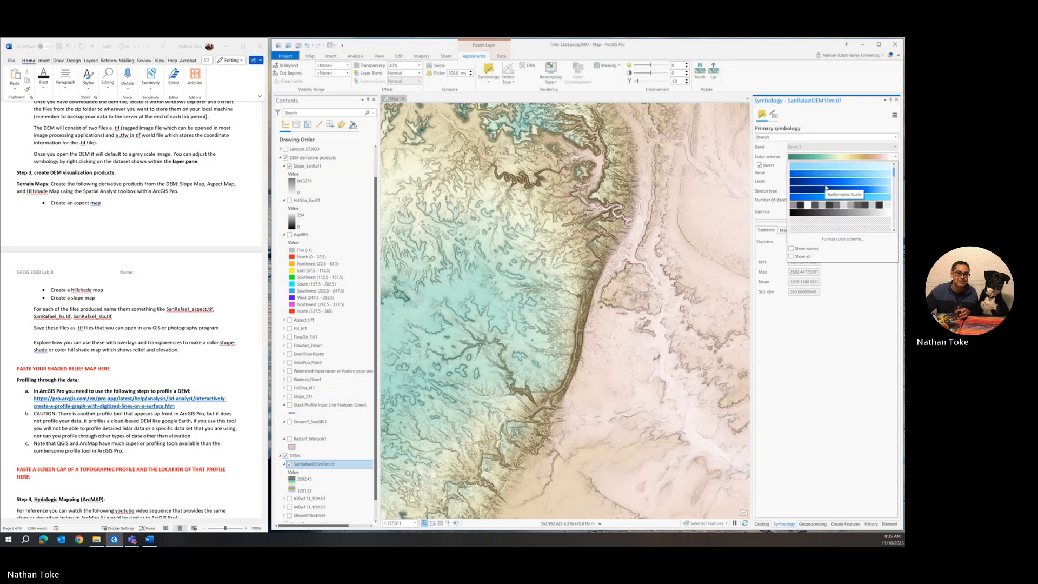
left_click(825, 189)
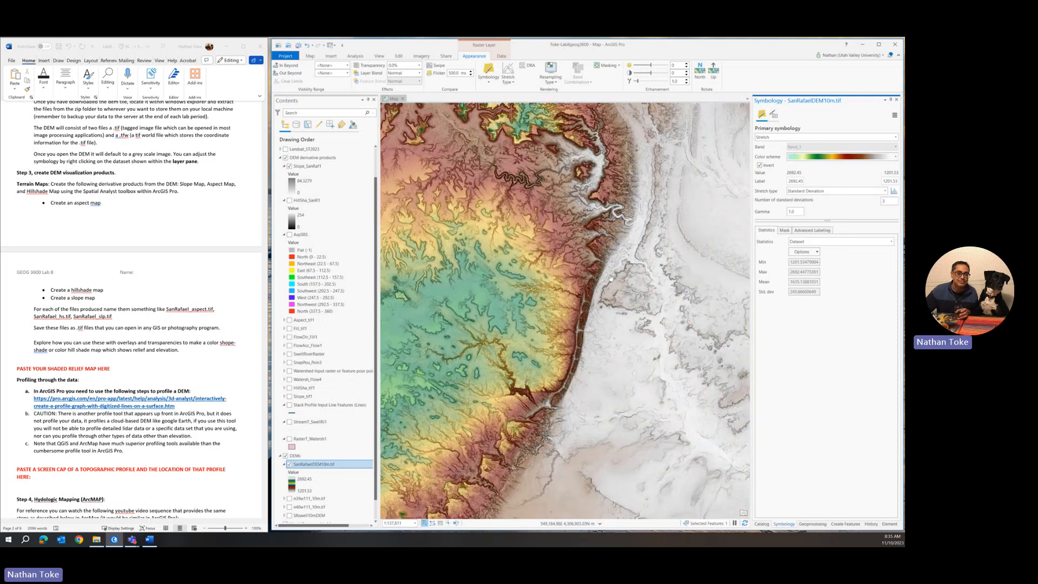
scroll(630, 272, "down", 3)
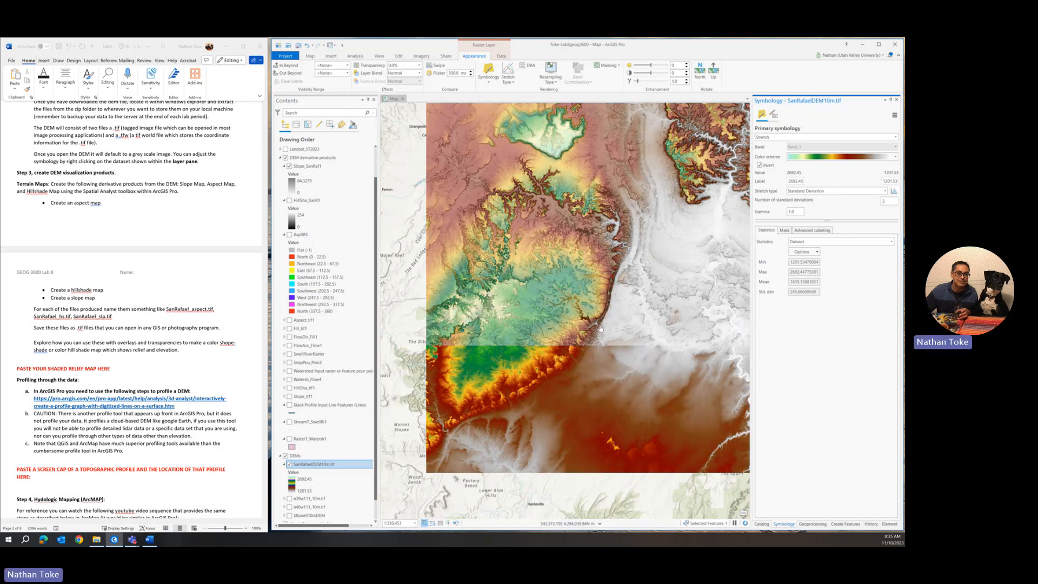
scroll(596, 331, "up", 3)
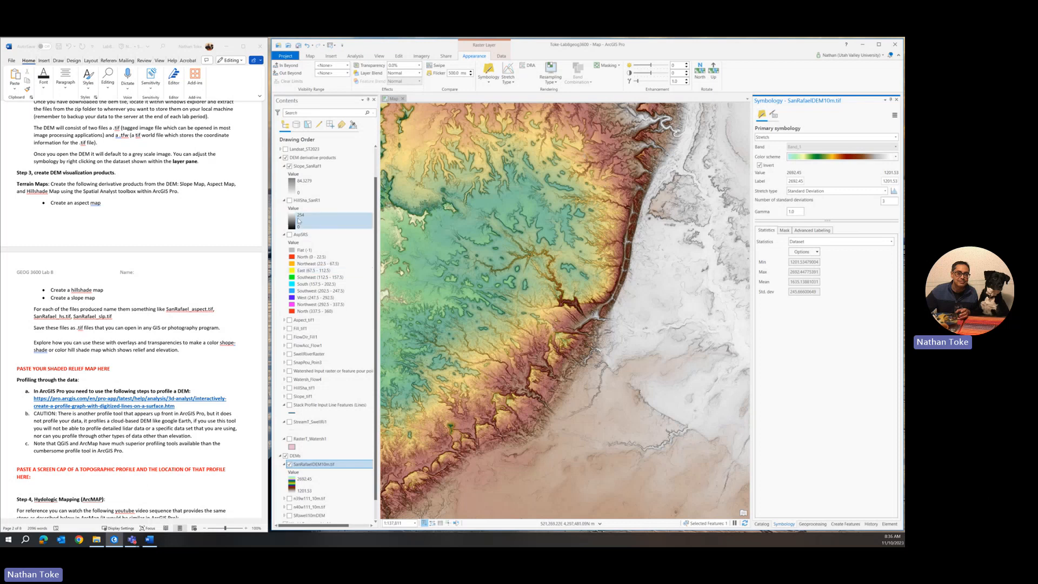
Step: Hide Slope_SanRaf1, show HillSha_SanR1, and set the DEM to 50% transparency
left_click(289, 166)
left_click(289, 200)
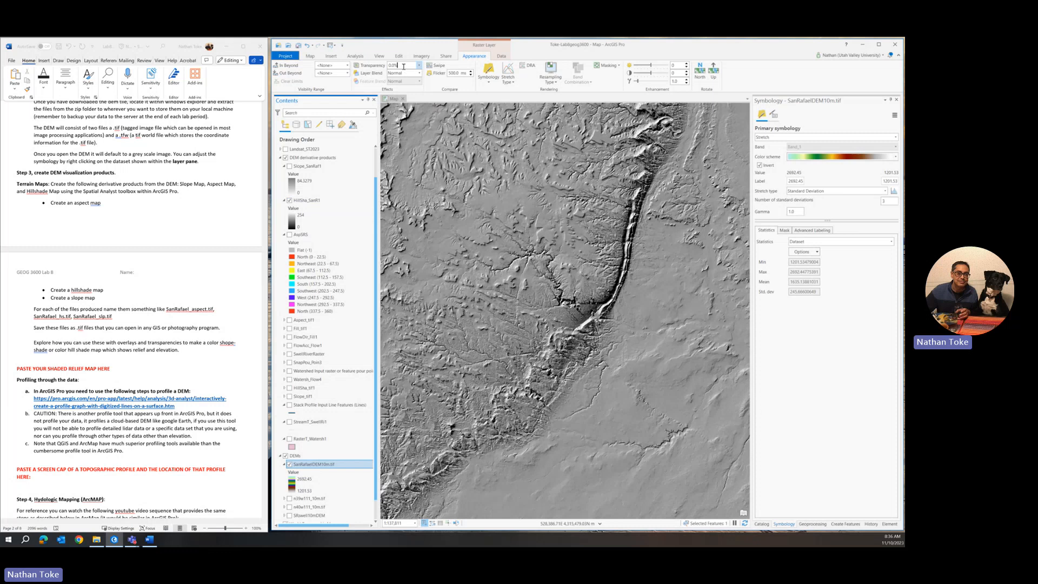
left_click_drag(404, 66, 359, 68)
type("50")
key("Return")
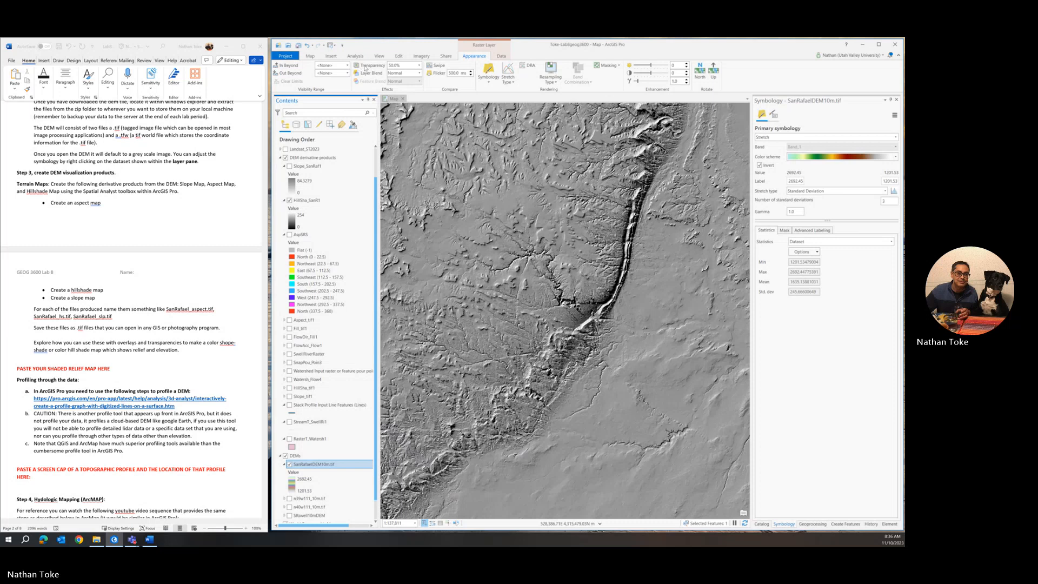
Step: Return the DEM transparency to 0%
left_click_drag(403, 65, 377, 65)
type("0")
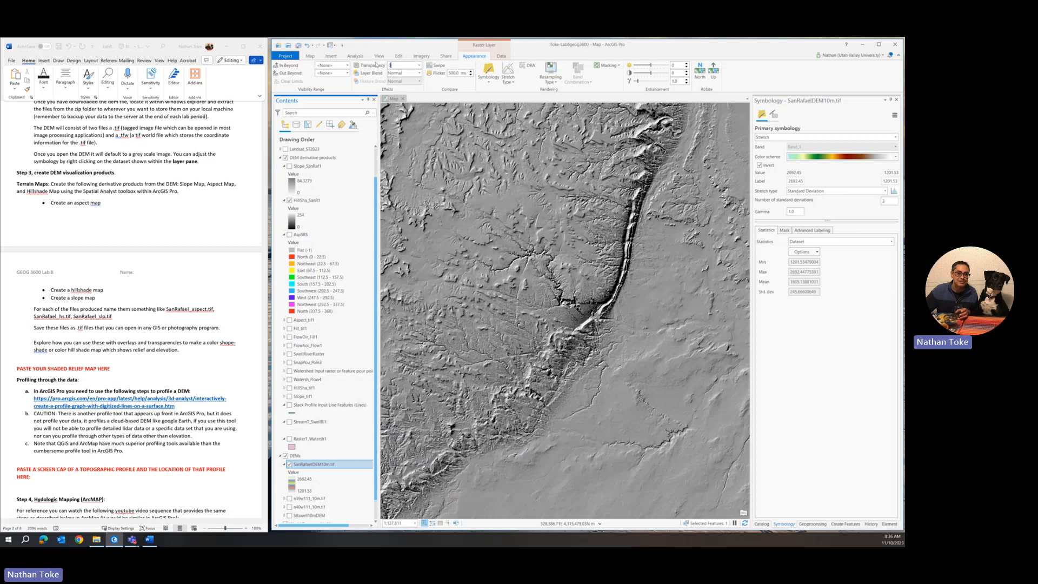
key("Return")
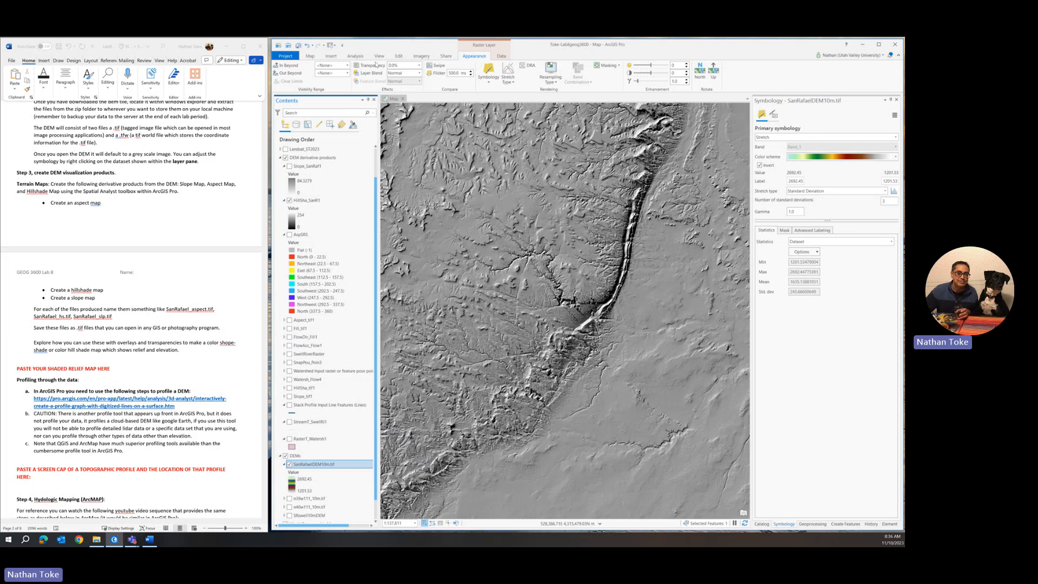
Step: Set the HillSha_SanR1 layer's transparency to 50% and frame the whole shaded DEM
left_click(310, 201)
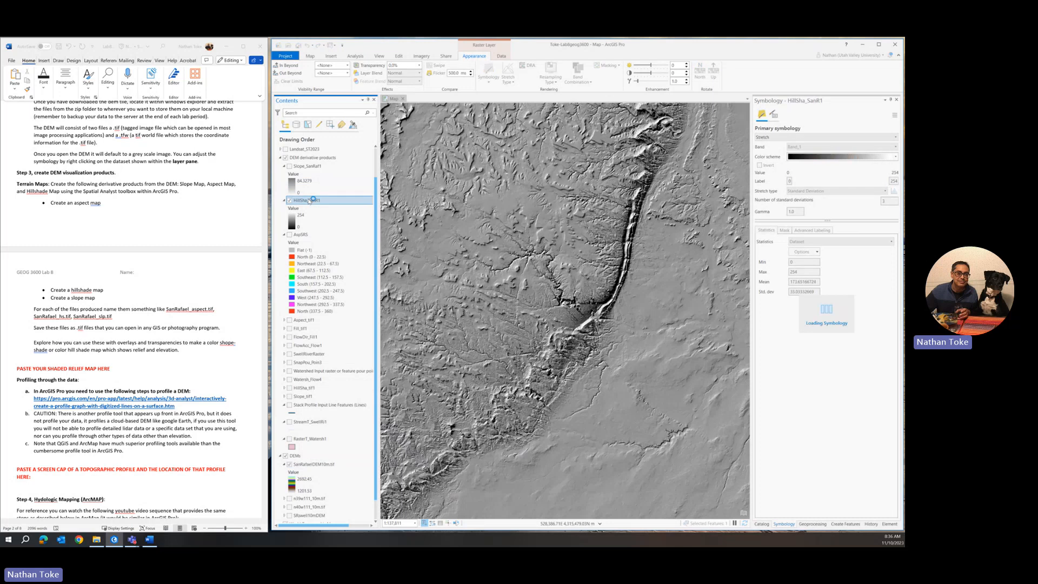
left_click_drag(400, 66, 371, 69)
type("5")
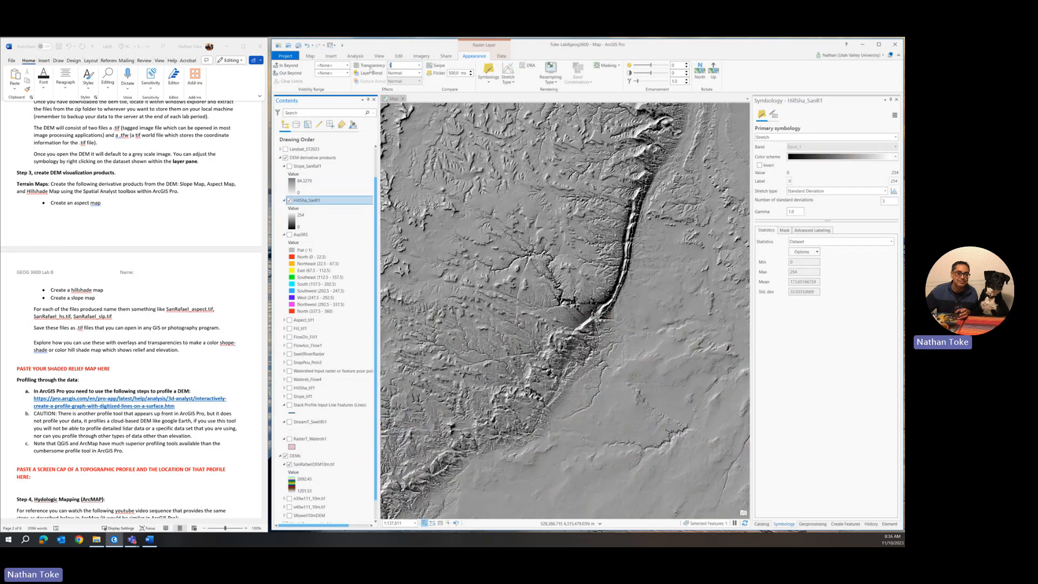
type("0")
key("Return")
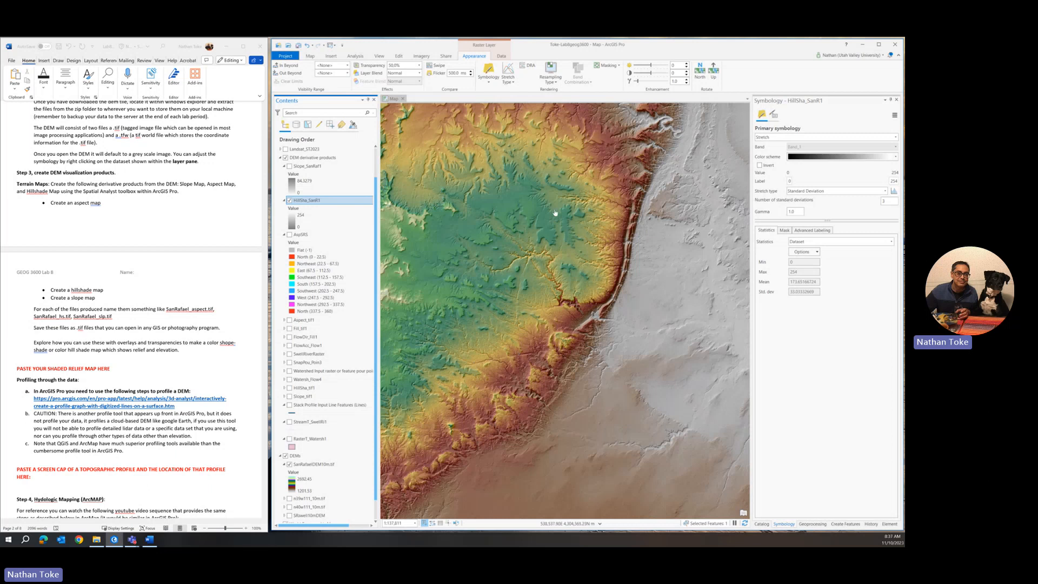
scroll(592, 272, "down", 2)
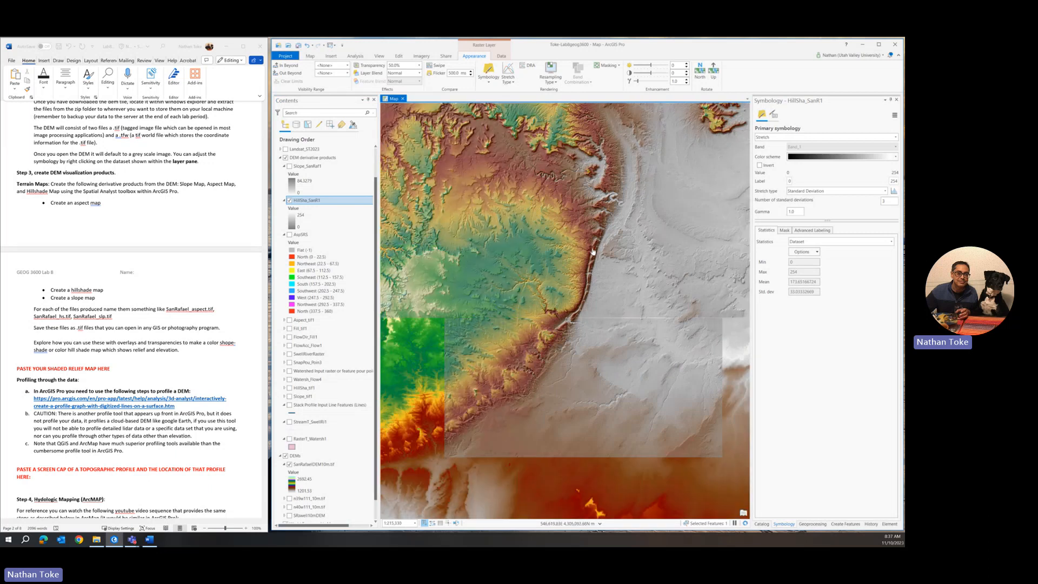
scroll(592, 250, "down", 2)
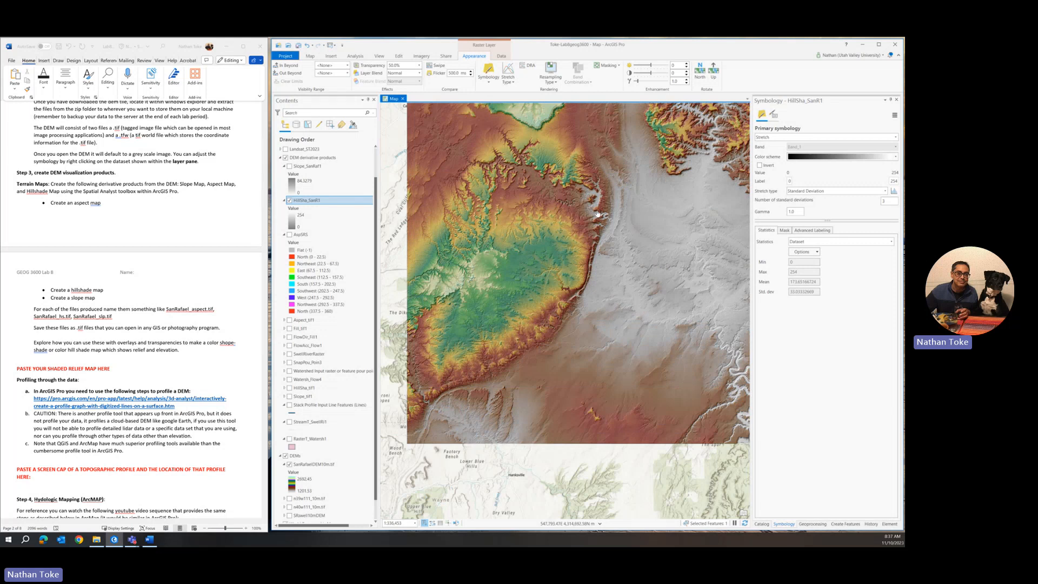
left_click_drag(597, 214, 561, 204)
left_click_drag(559, 168, 576, 243)
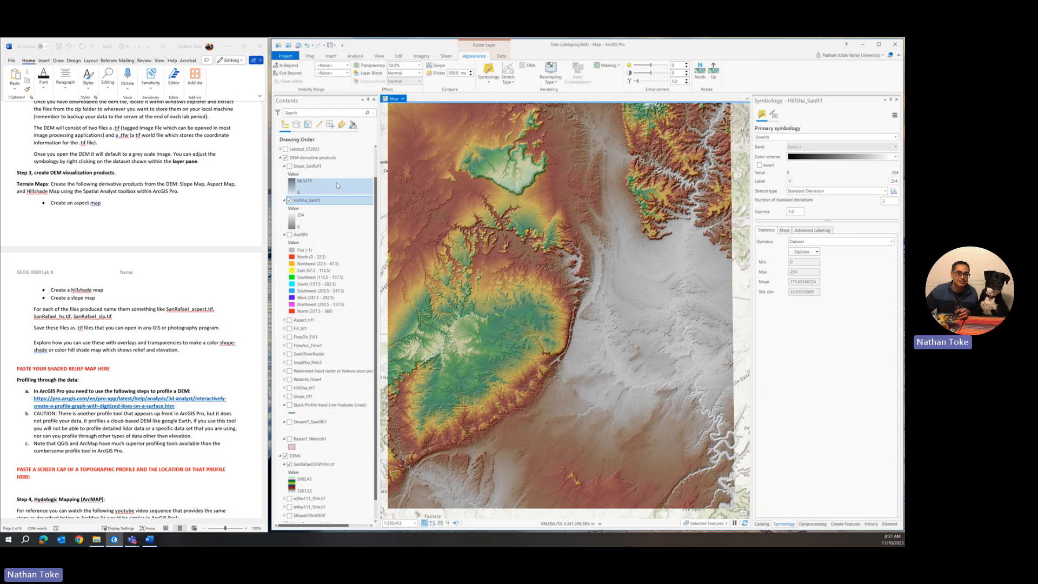
left_click(285, 157)
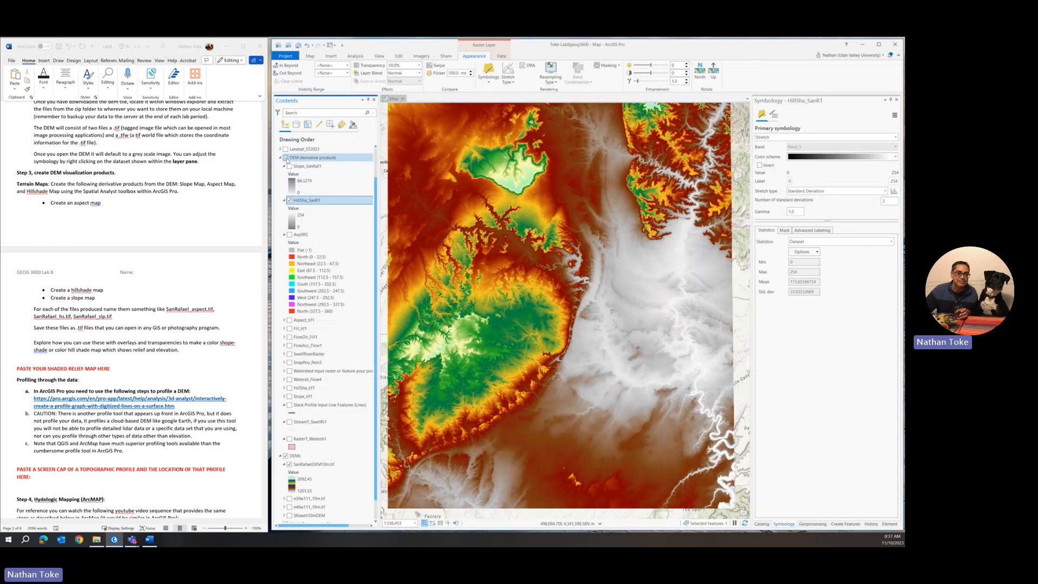
left_click(286, 455)
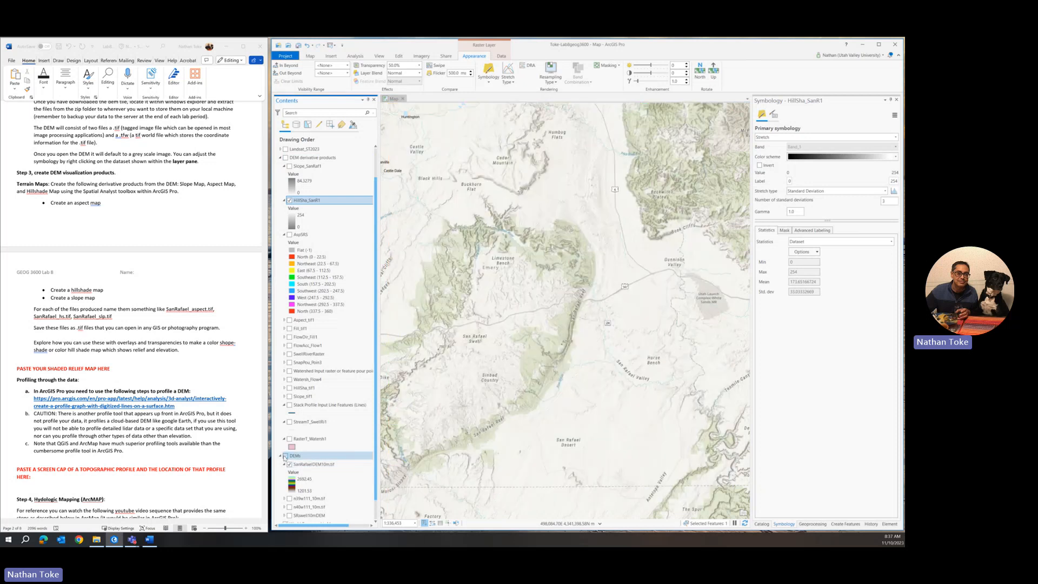
left_click(285, 456)
left_click(286, 157)
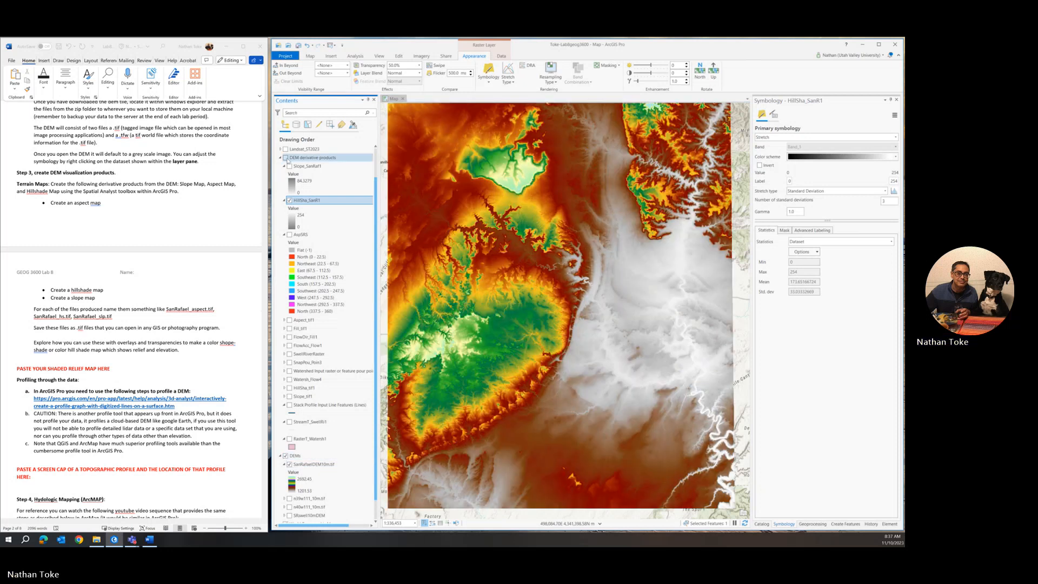